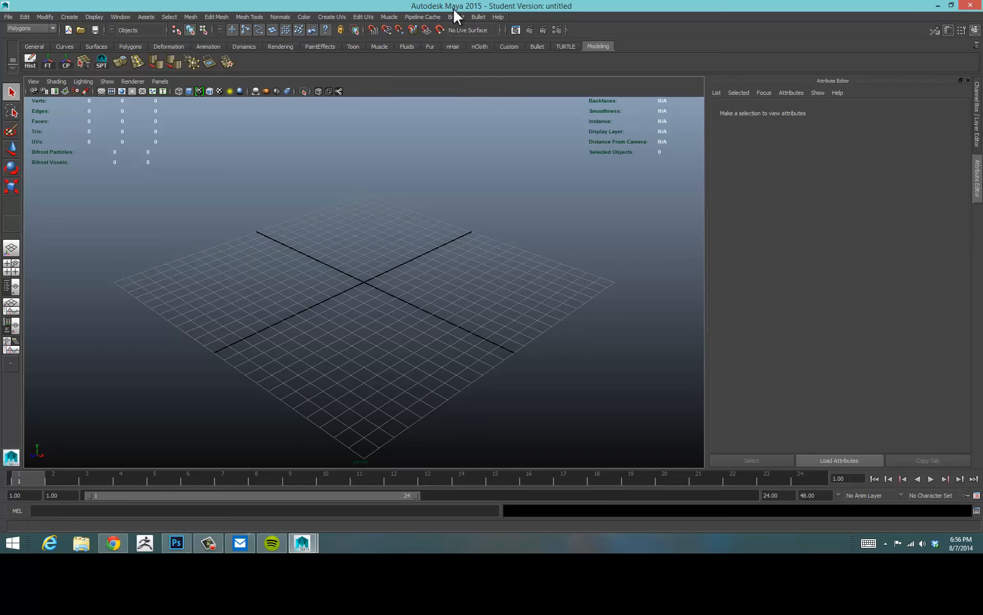
Open the Project Window and start a new project entry.
click(8, 15)
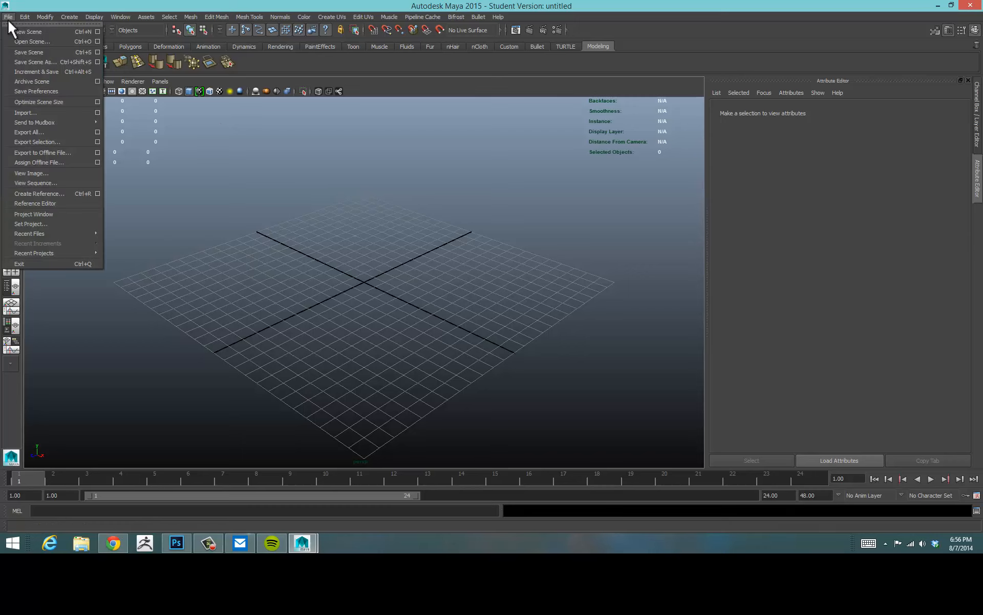
click(44, 213)
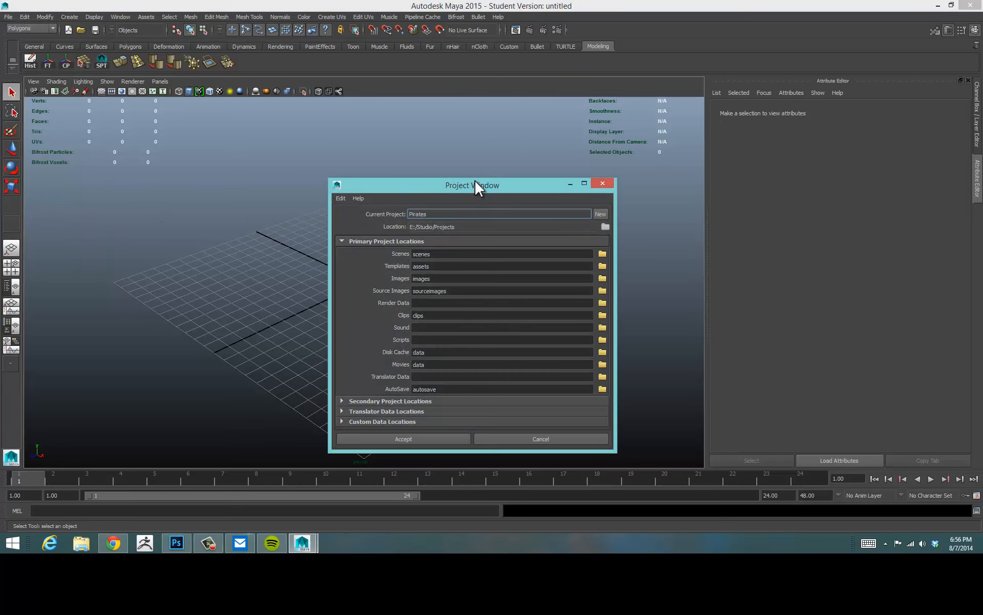
drag(472, 183, 435, 62)
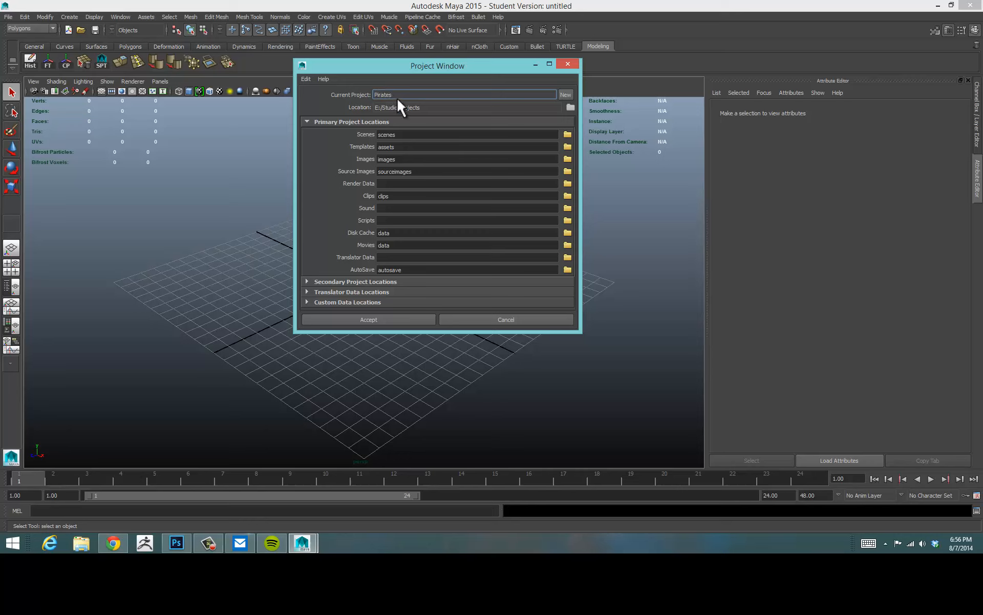
click(565, 95)
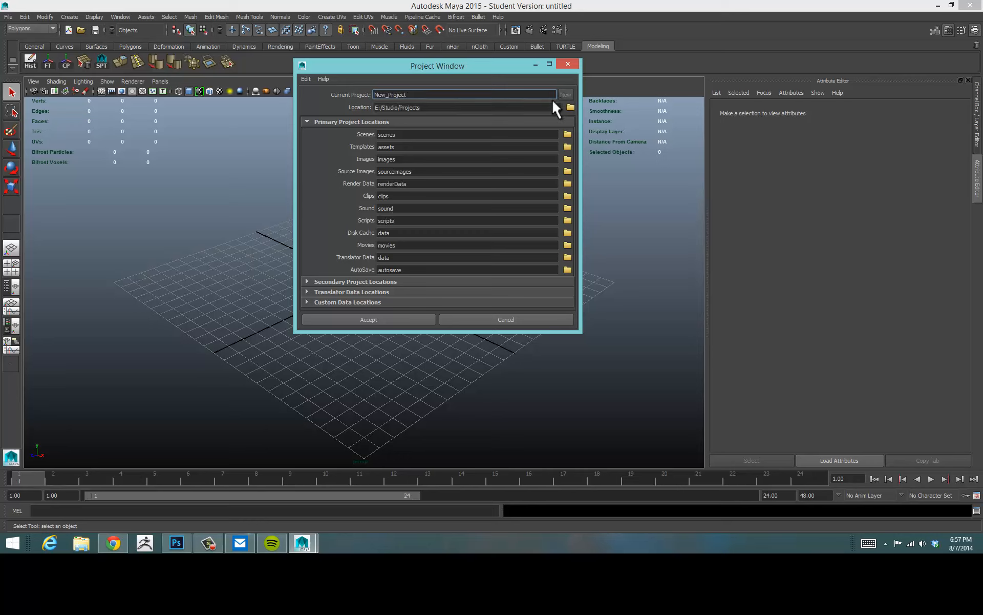
Inspect the new project's location path and the default folder names for each primary project location.
drag(431, 107, 356, 112)
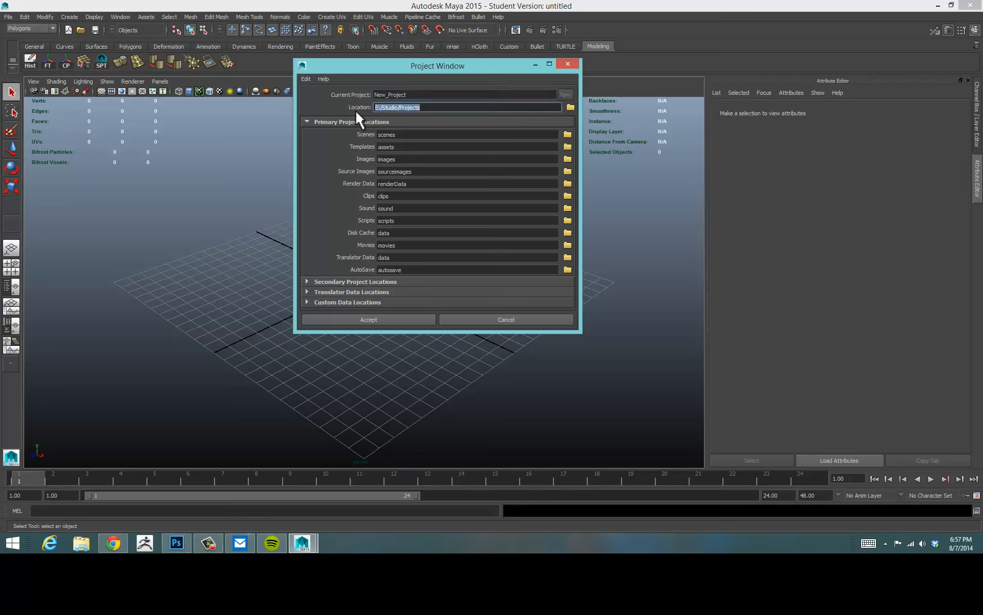
click(430, 109)
drag(440, 109, 351, 108)
click(432, 108)
drag(418, 66, 456, 50)
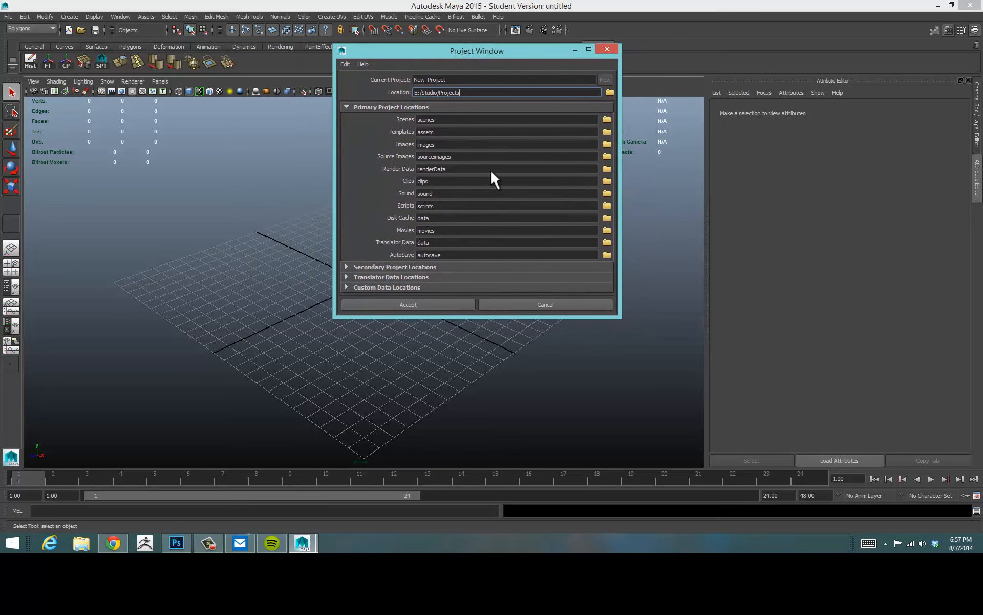
drag(572, 319, 570, 373)
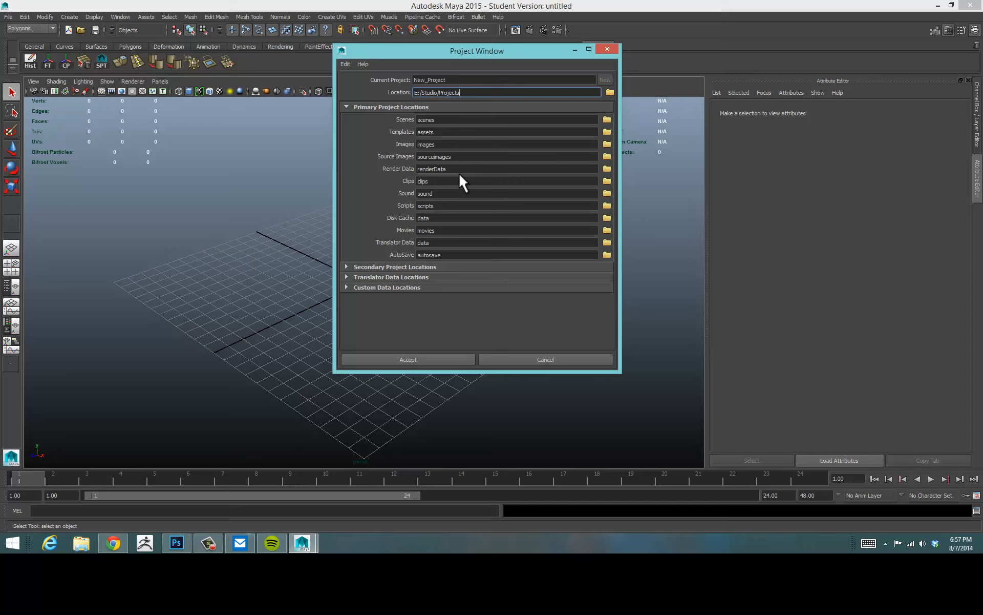
double_click(425, 121)
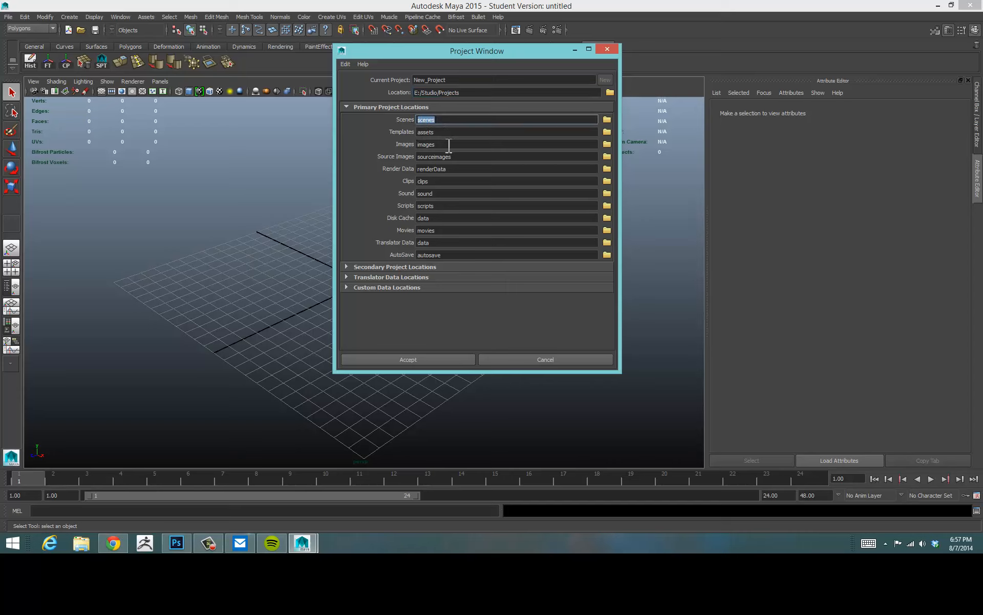
key(Tab)
key(Tab)
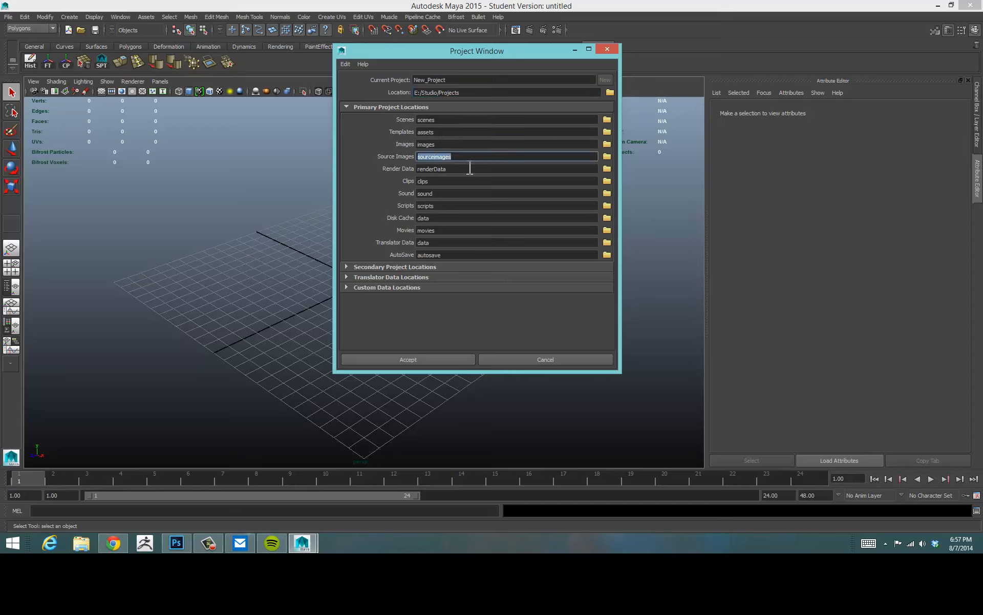
drag(470, 169, 386, 174)
drag(456, 196, 403, 199)
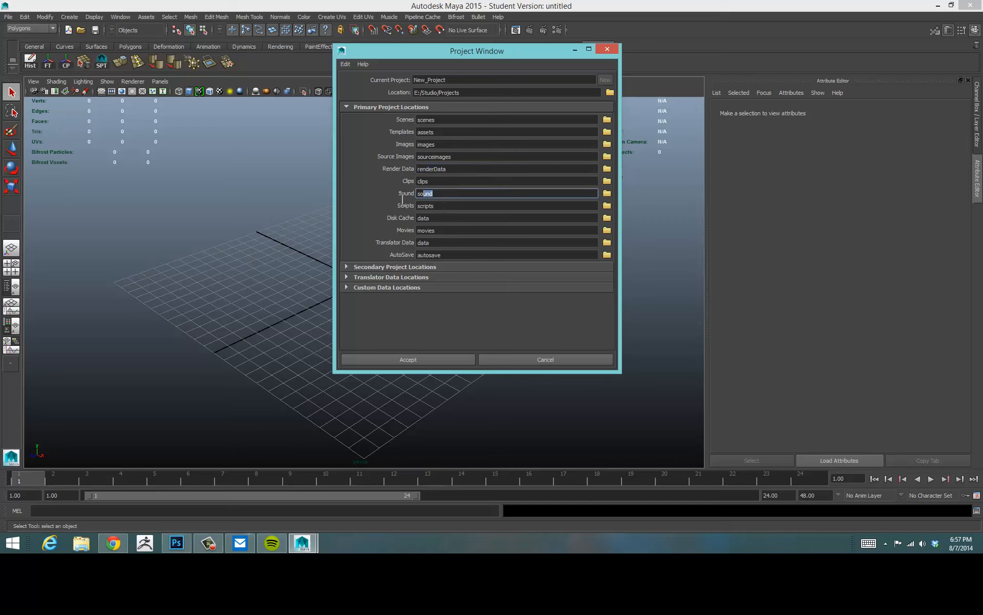
click(425, 207)
click(431, 219)
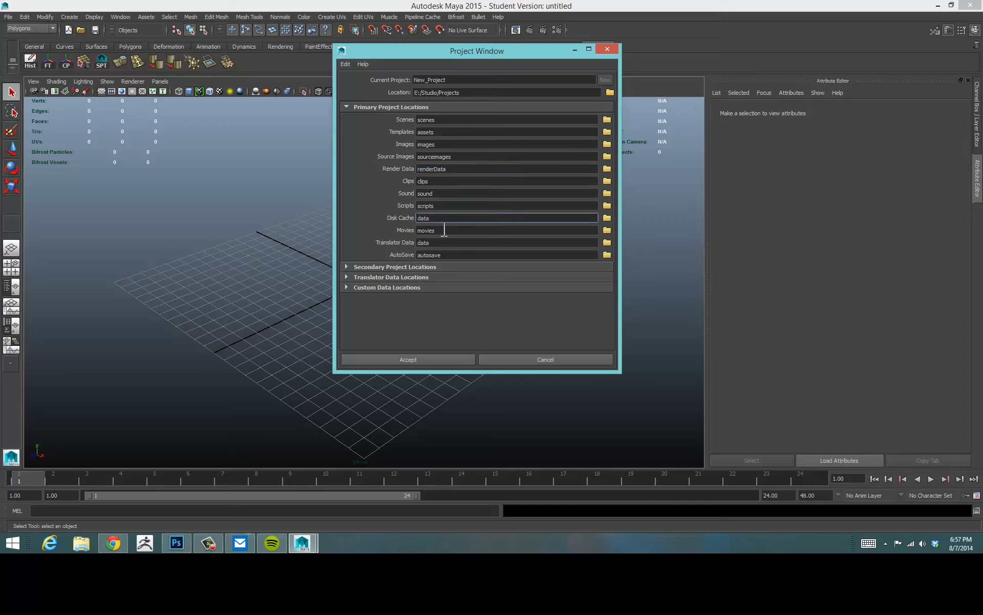
double_click(446, 231)
click(457, 244)
click(456, 255)
click(457, 242)
click(463, 218)
click(468, 194)
click(477, 145)
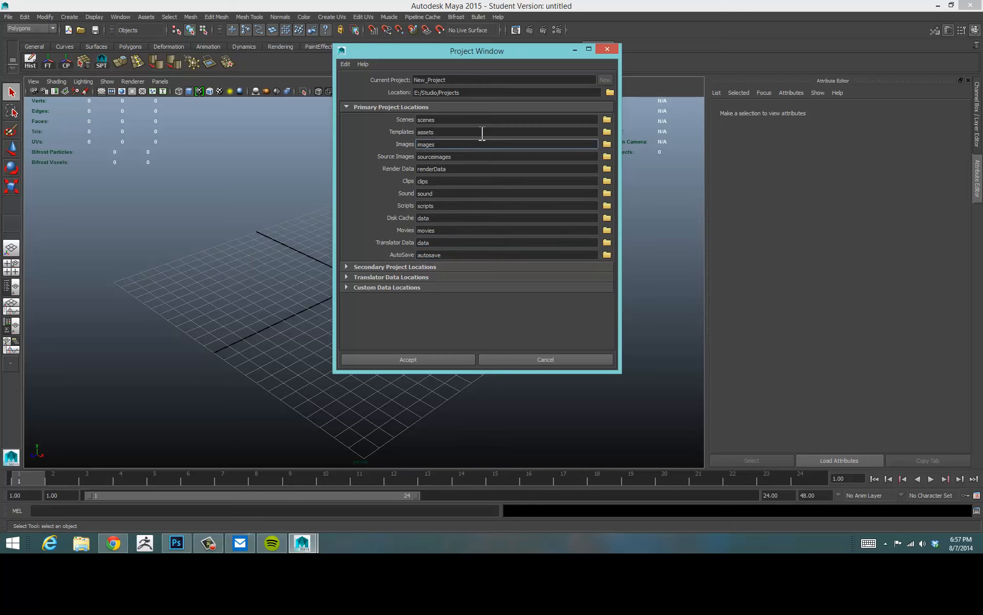
click(482, 132)
click(483, 120)
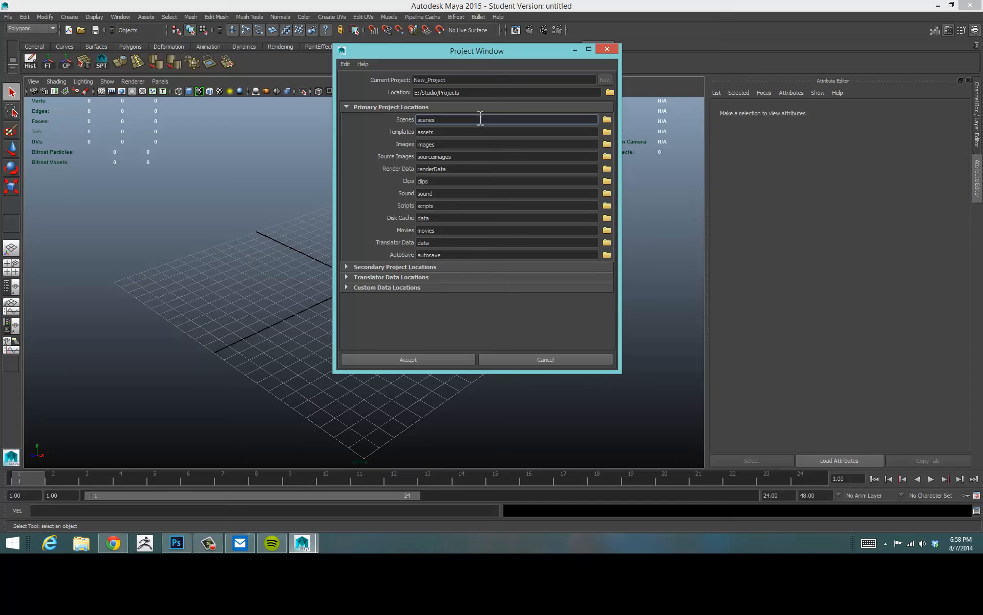
Review the primary project location fields once more and close the Project Window without accepting.
drag(481, 49, 422, 106)
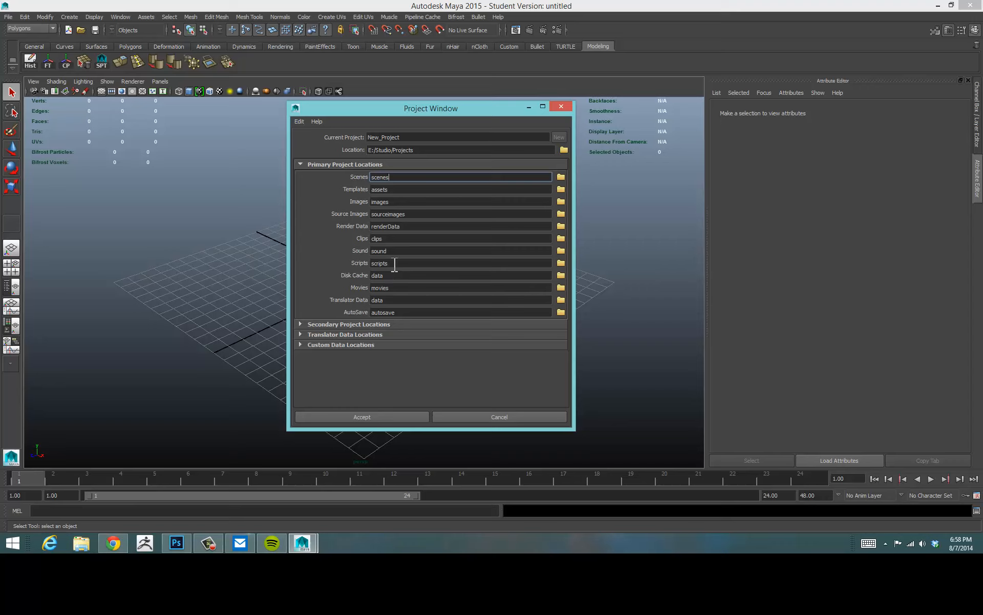
click(448, 179)
click(423, 214)
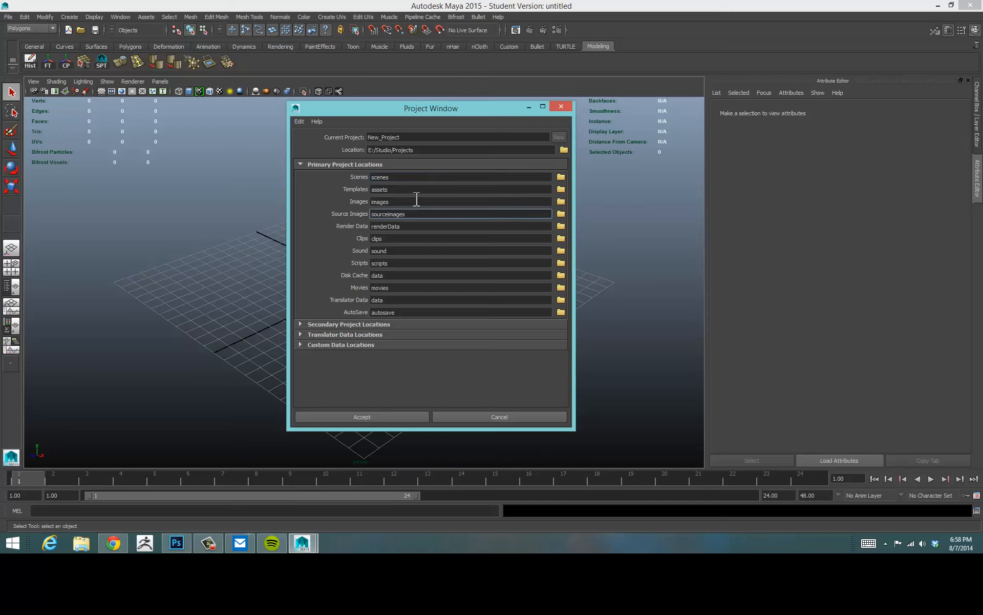
click(423, 201)
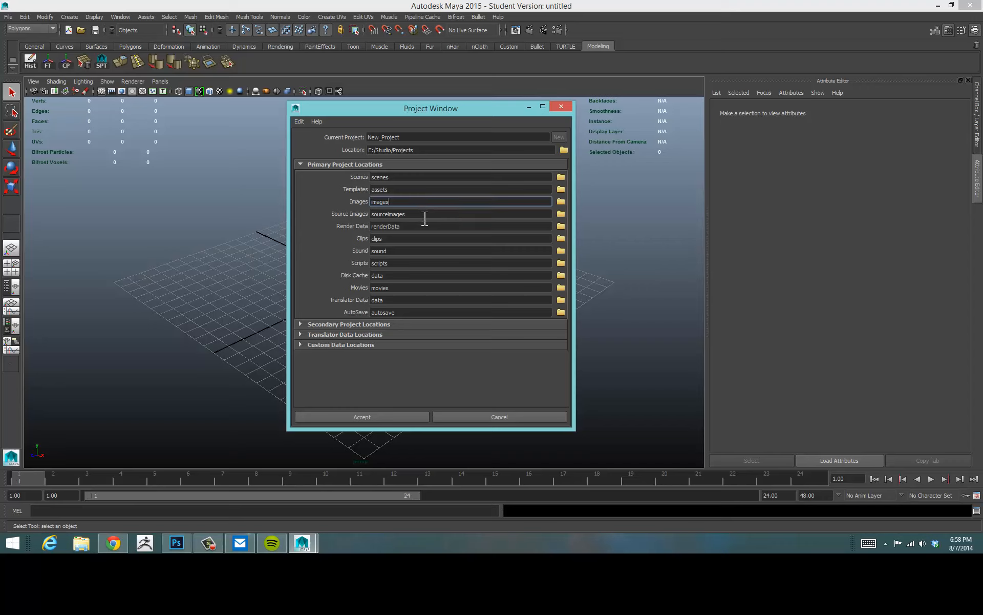
click(425, 214)
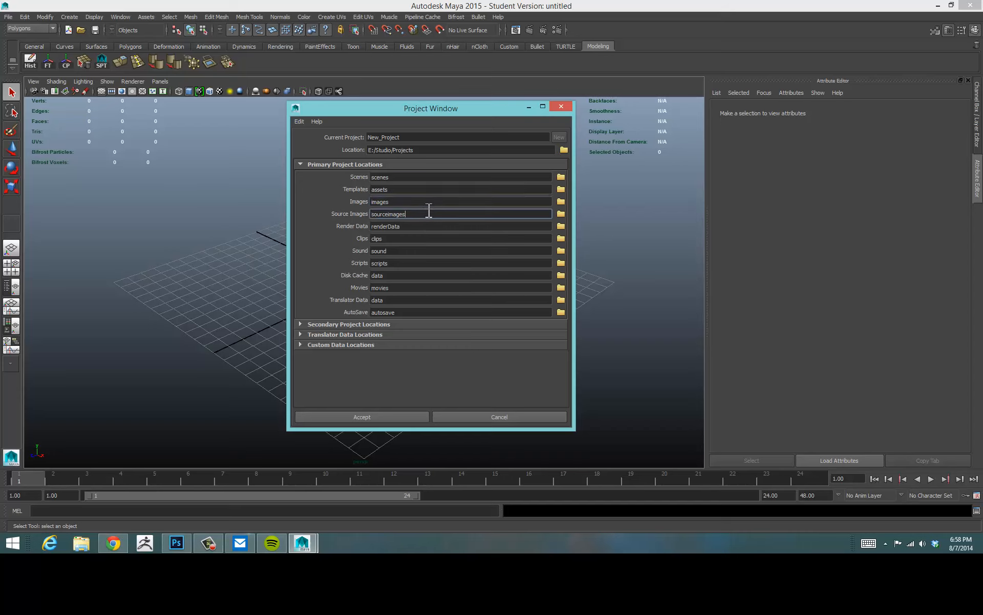
click(430, 202)
click(425, 178)
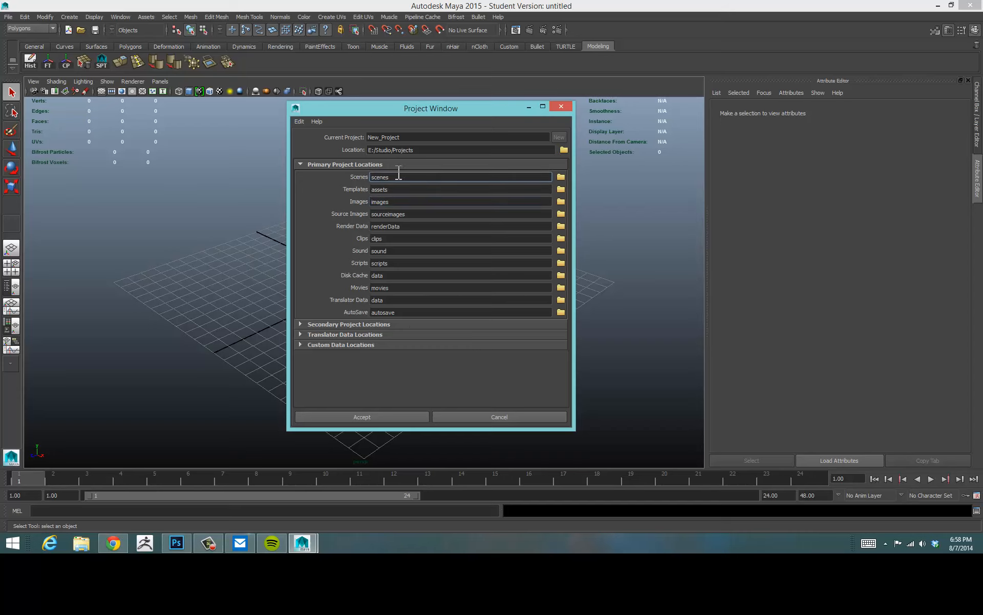
double_click(381, 177)
double_click(407, 276)
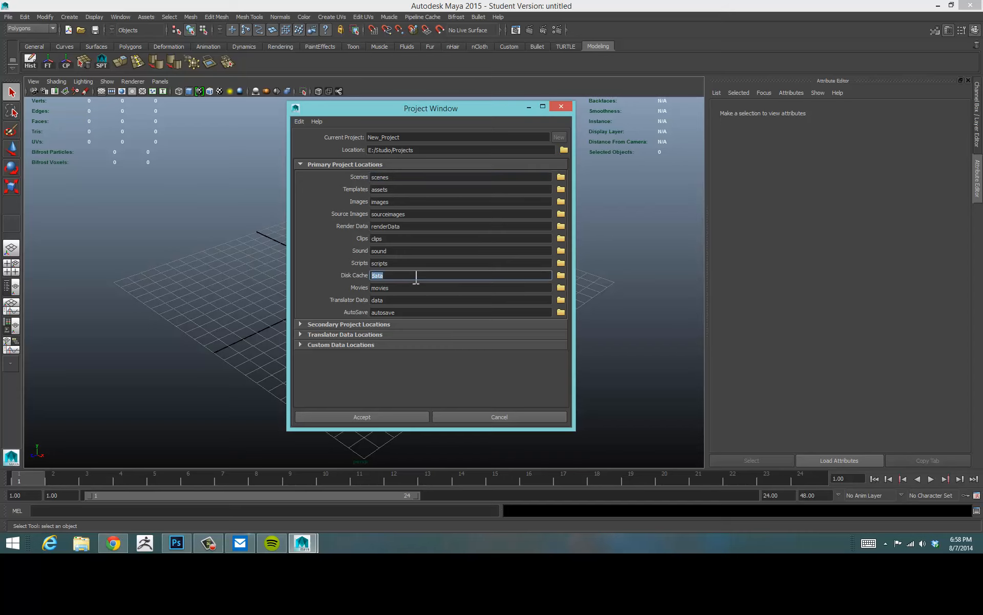
double_click(407, 178)
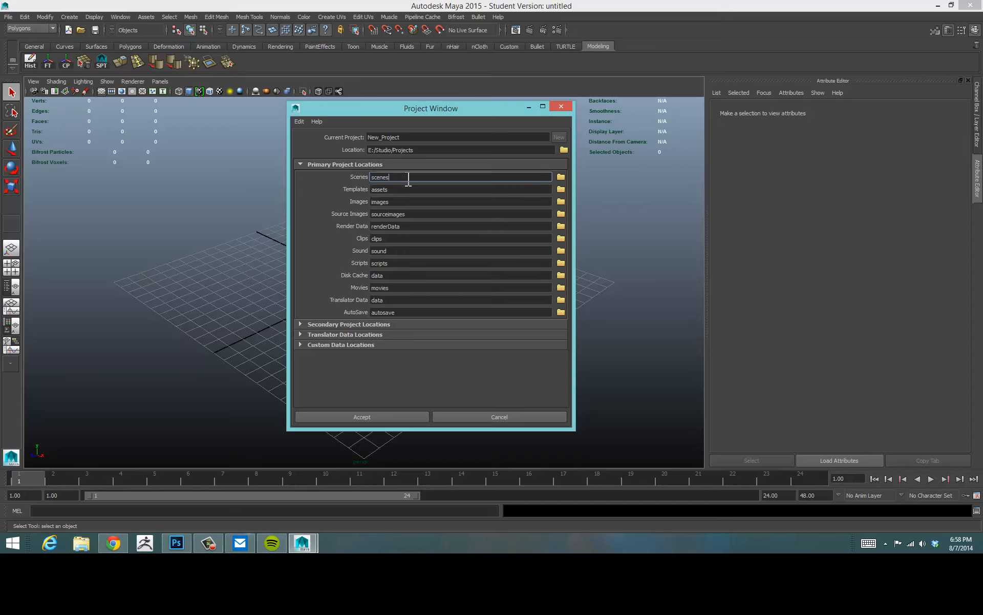
double_click(430, 251)
double_click(388, 263)
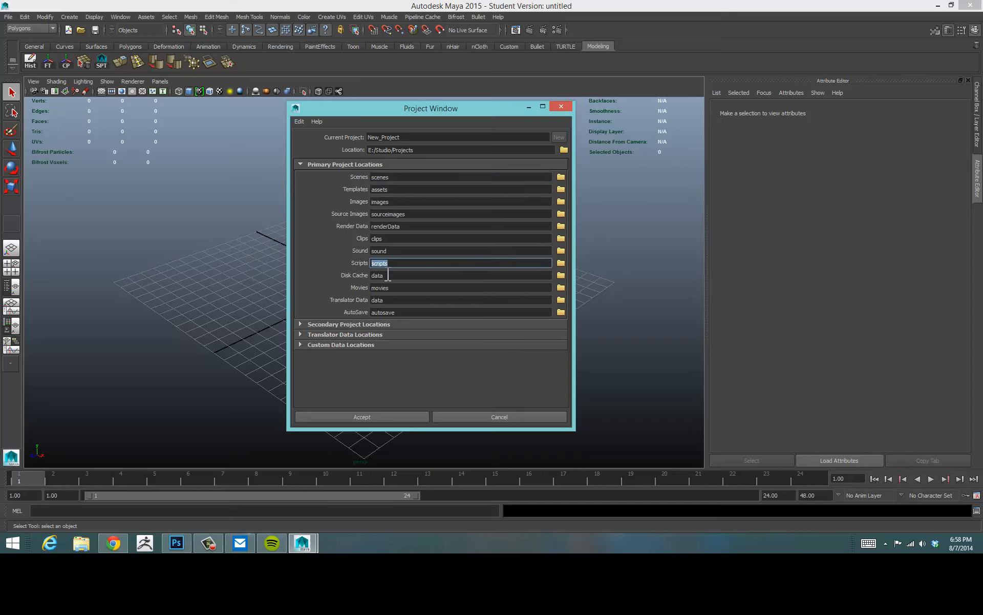
double_click(420, 288)
double_click(378, 300)
double_click(408, 311)
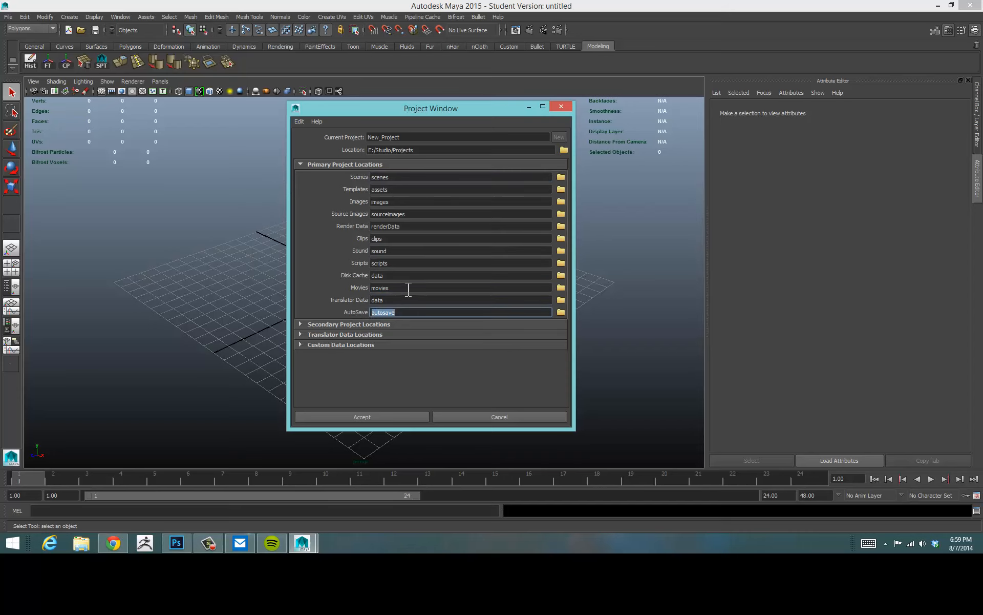
double_click(408, 288)
double_click(409, 275)
double_click(377, 250)
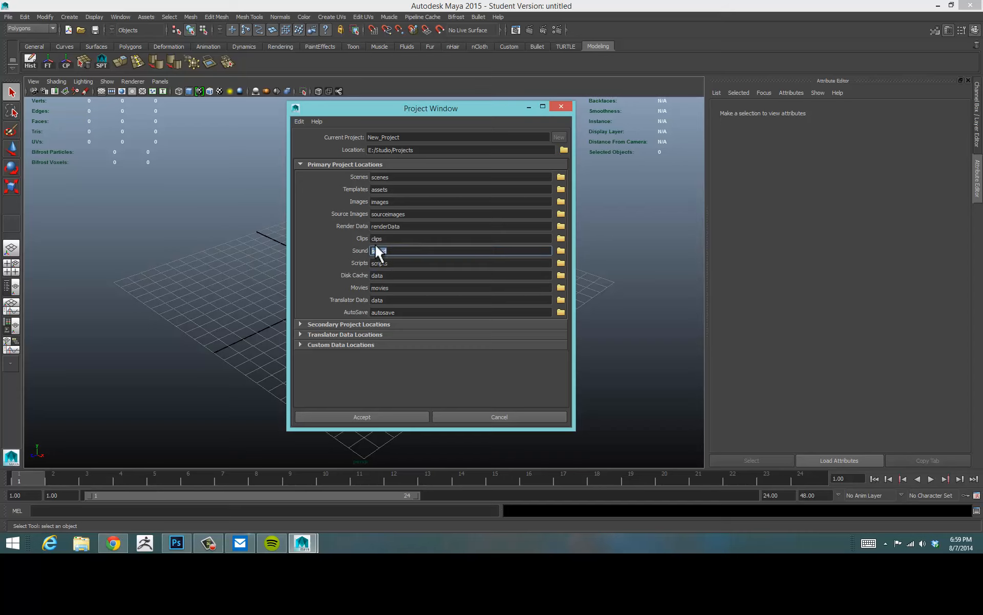
click(420, 203)
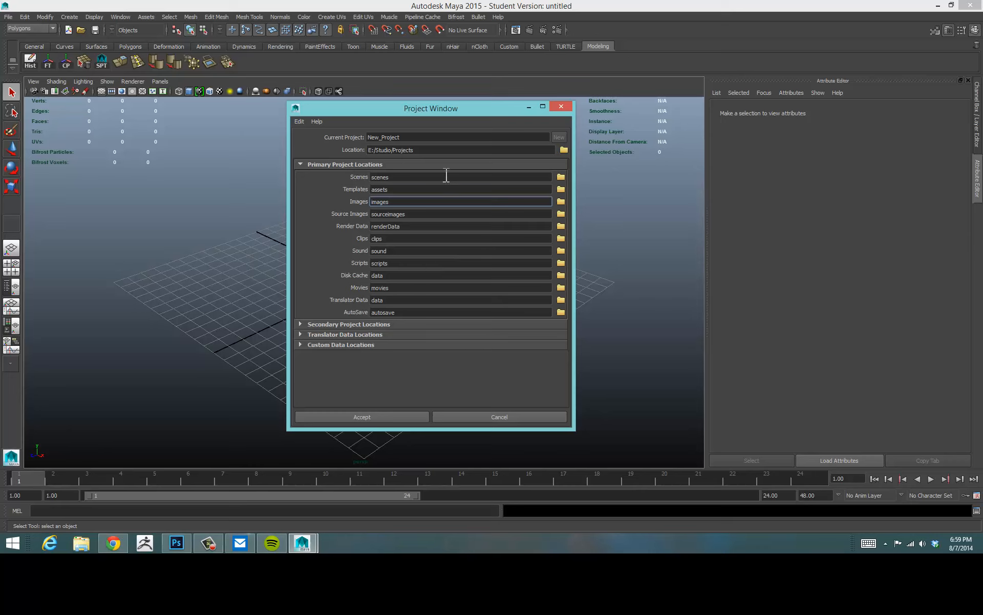
click(562, 106)
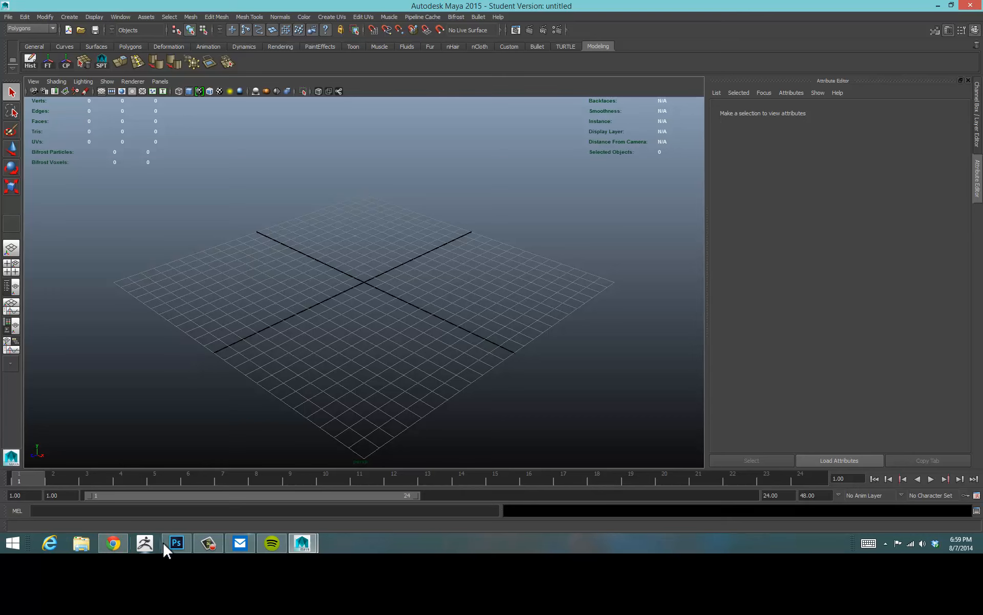
Switch to File Explorer and open the Studio > Projects folder on Local Disk (E:).
click(85, 544)
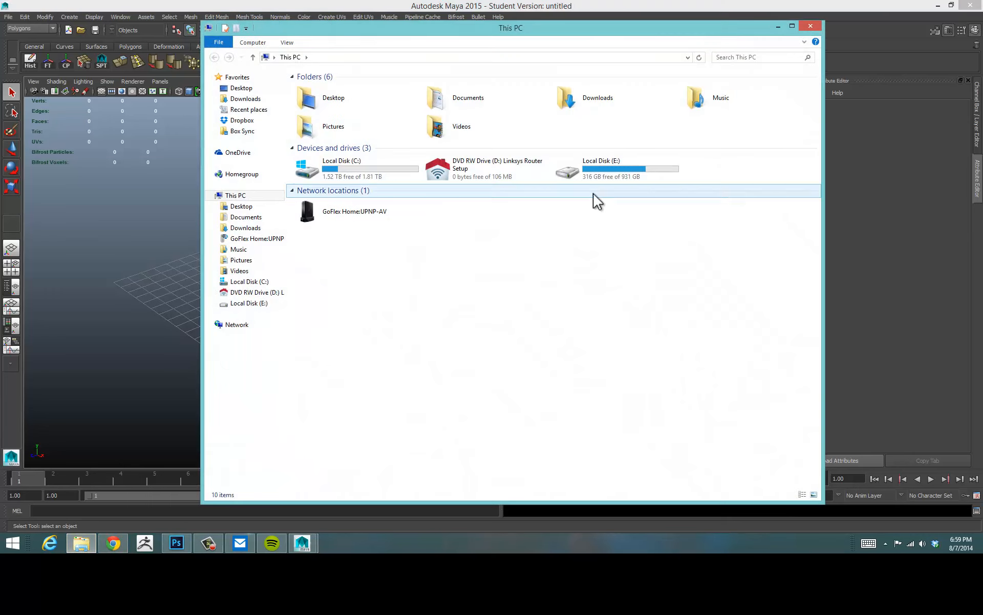
double_click(626, 183)
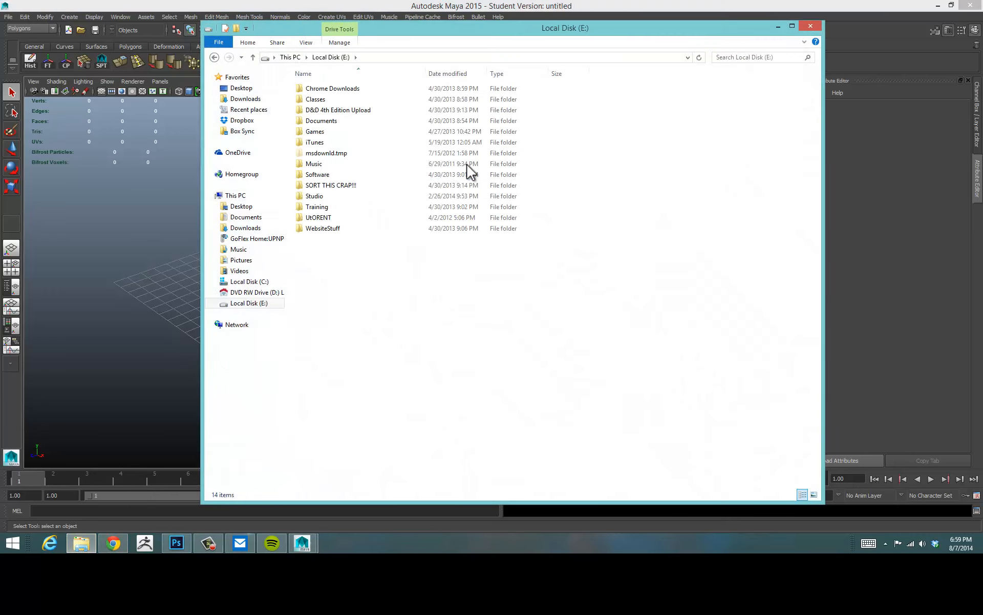
double_click(341, 198)
double_click(353, 143)
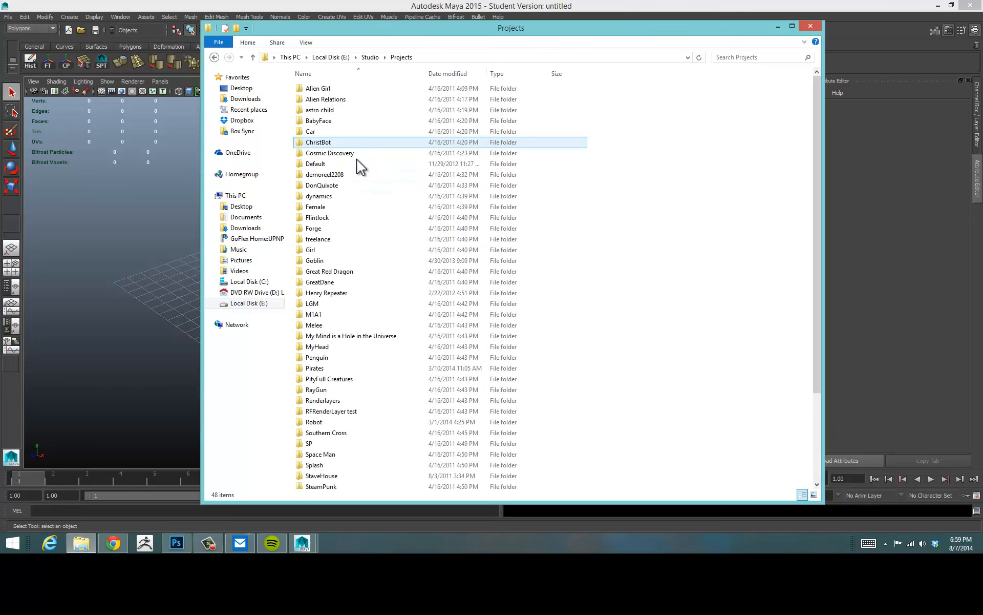
scroll(576, 344, down, 2)
scroll(576, 347, up, 2)
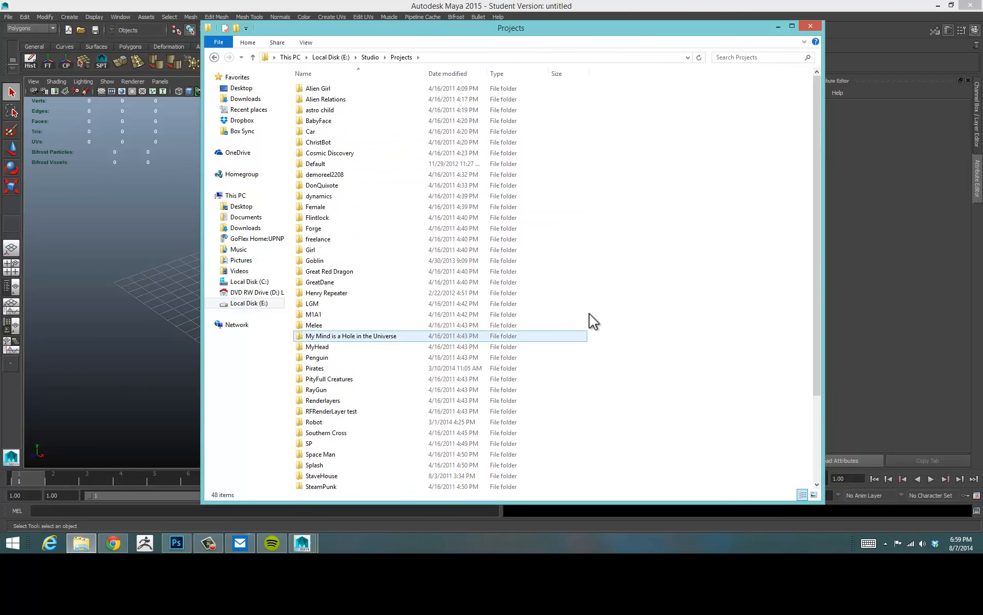
Create a new folder named Elf_Project in the Projects folder and open it.
right_click(568, 204)
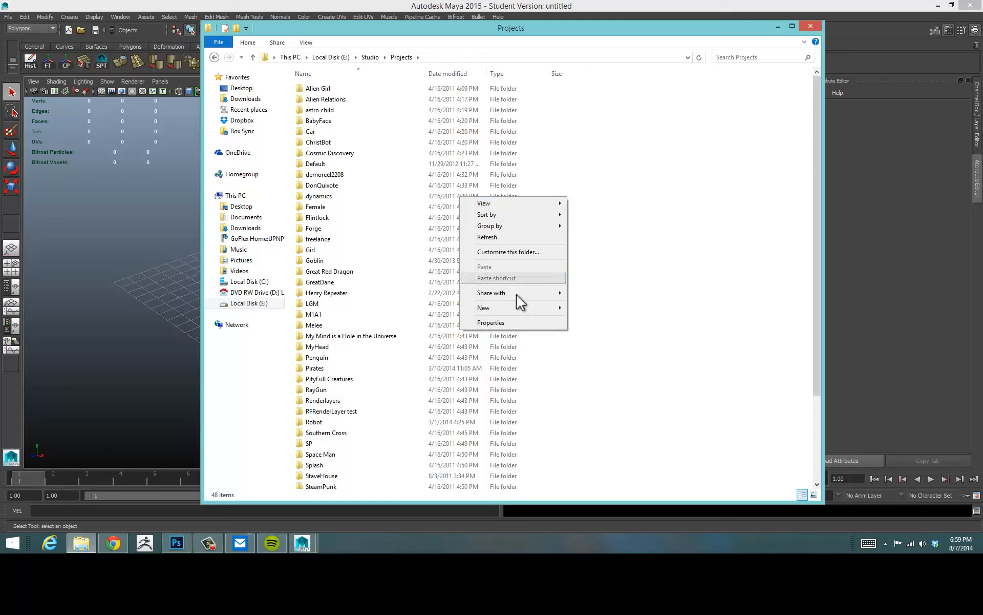
mouse_move(517, 310)
click(427, 308)
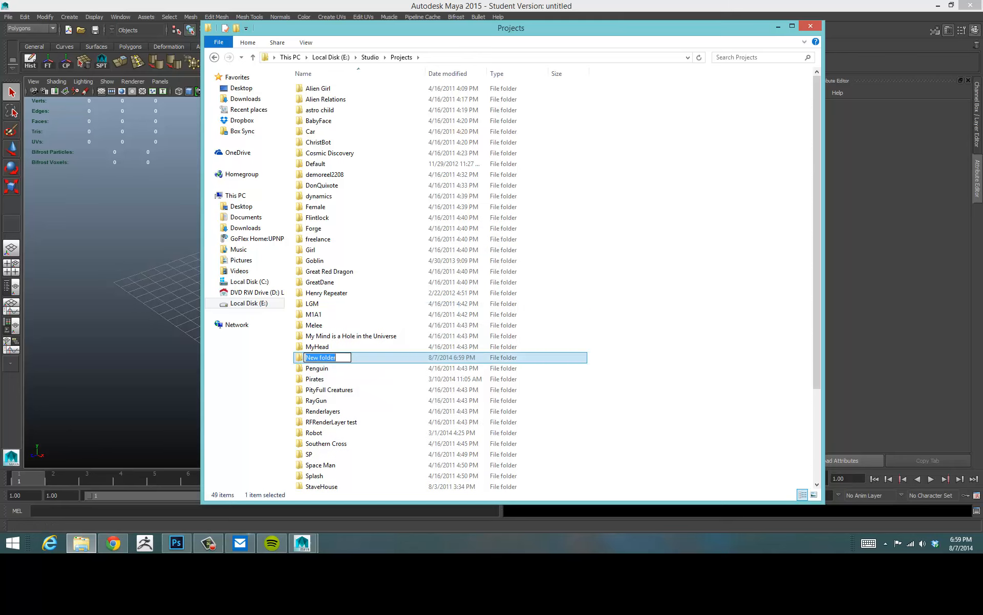
text(Elf_Project)
key(Return)
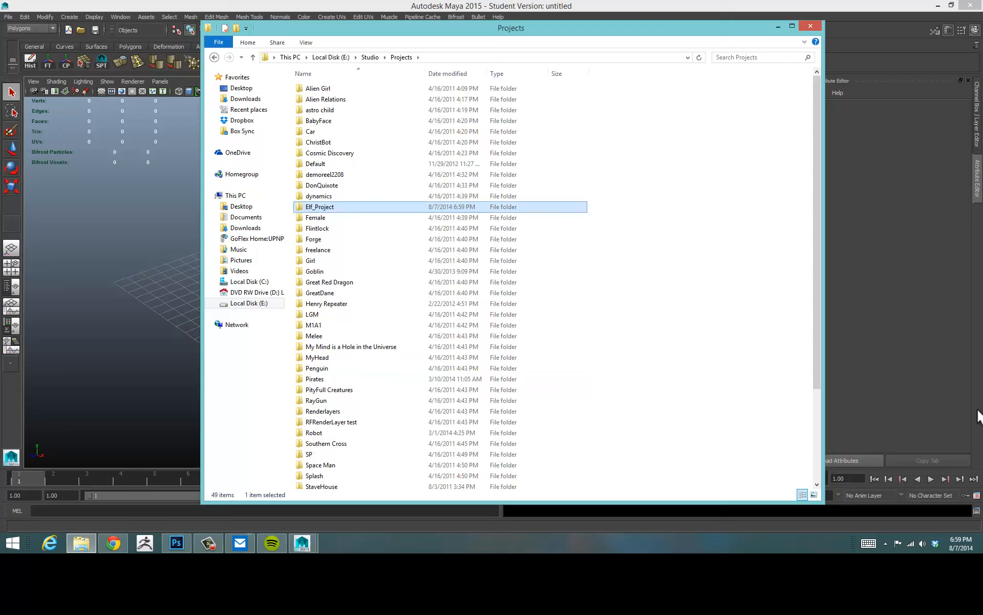
double_click(331, 208)
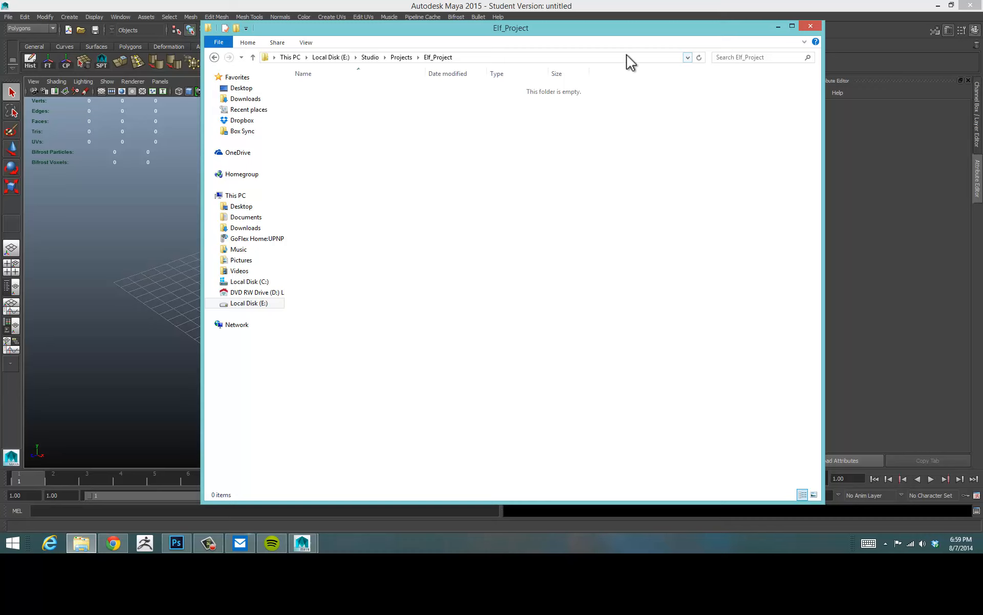
mouse_move(617, 30)
mouse_down()
mouse_move(620, 41)
mouse_move(618, 29)
mouse_up()
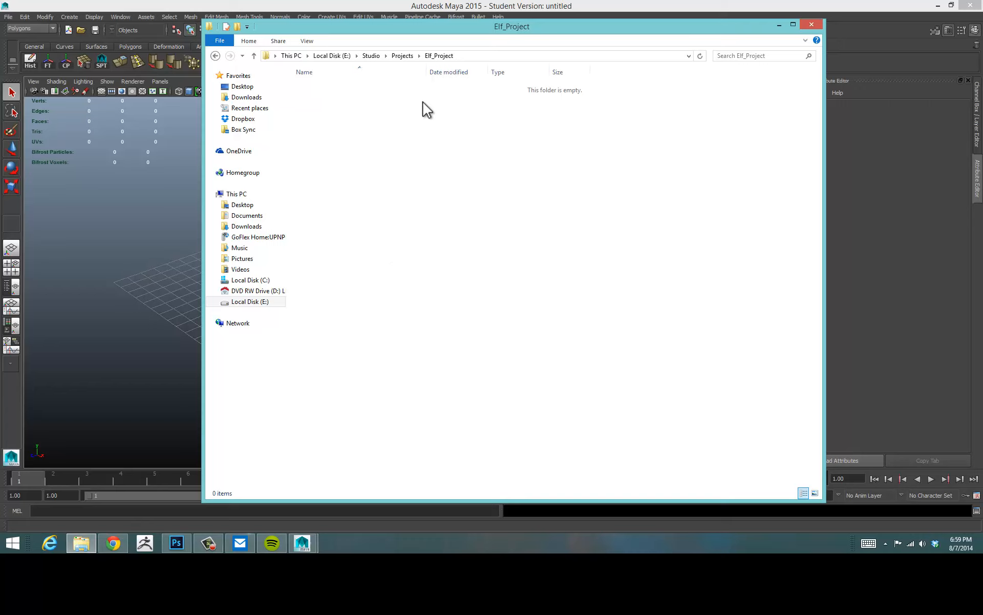
drag(505, 28, 471, 106)
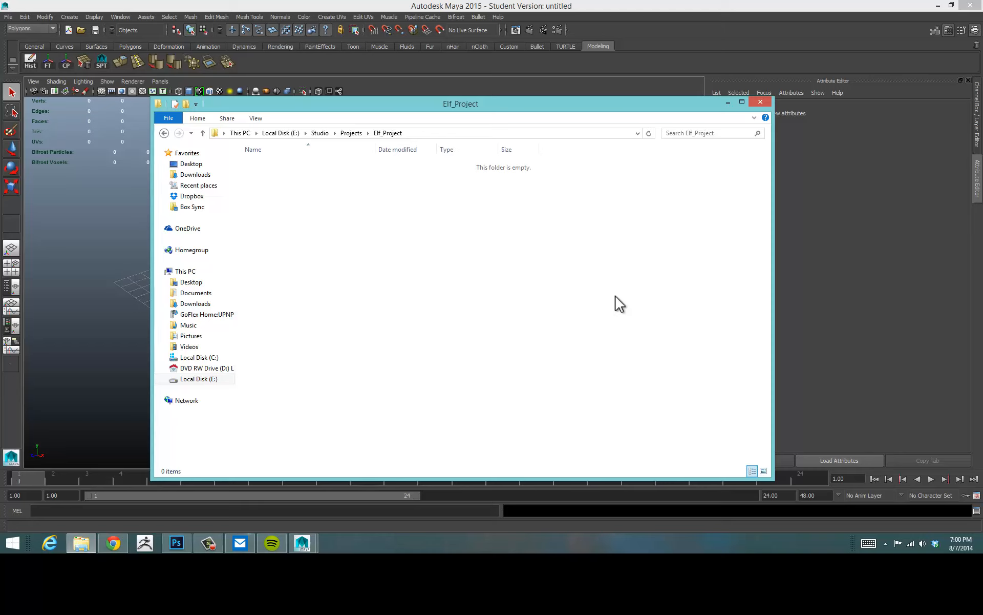
drag(478, 104, 519, 102)
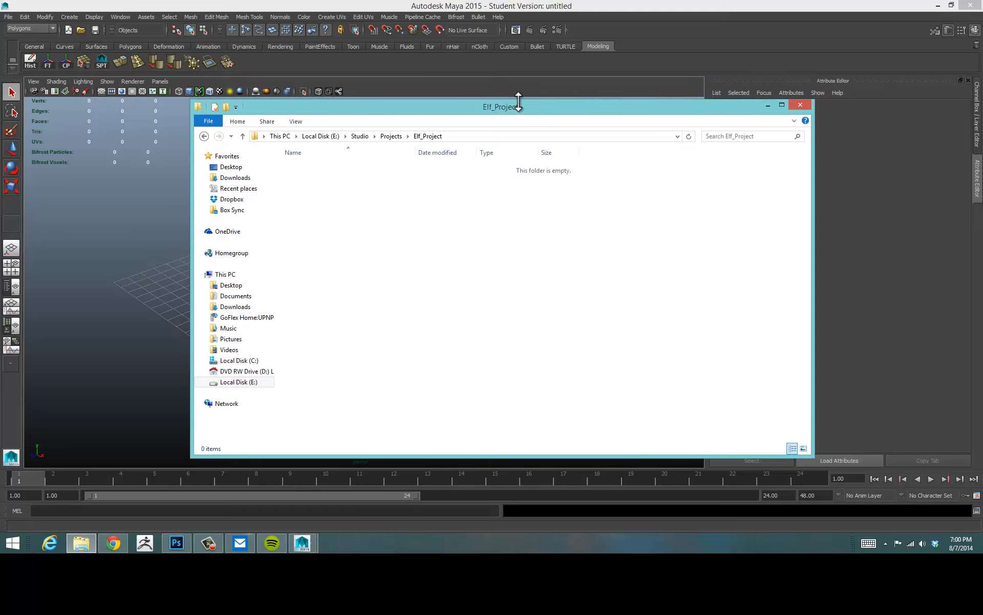
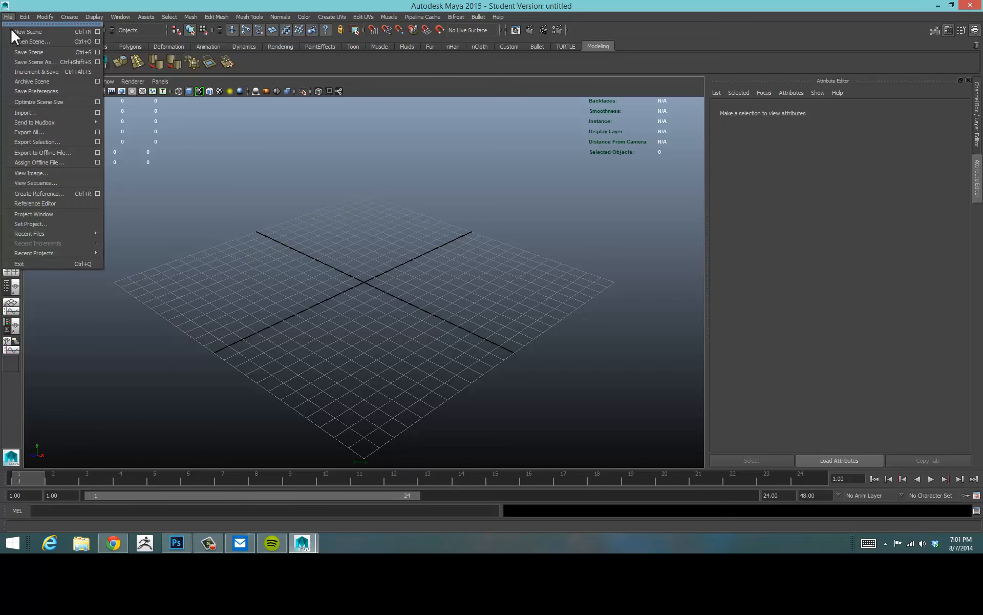
Set the Elf_Project folder as the current project and create a default workspace for it.
click(42, 223)
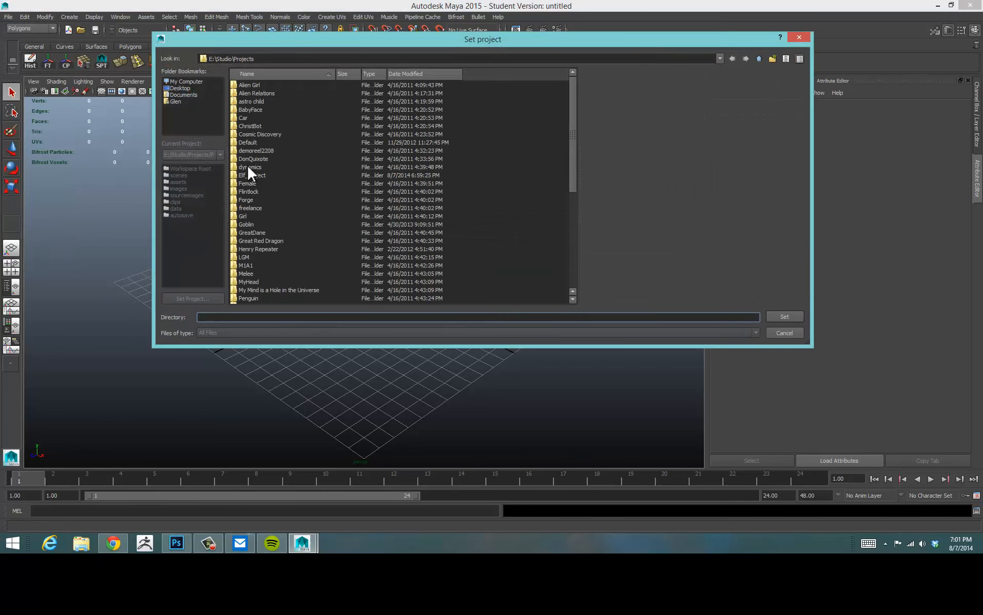
click(246, 175)
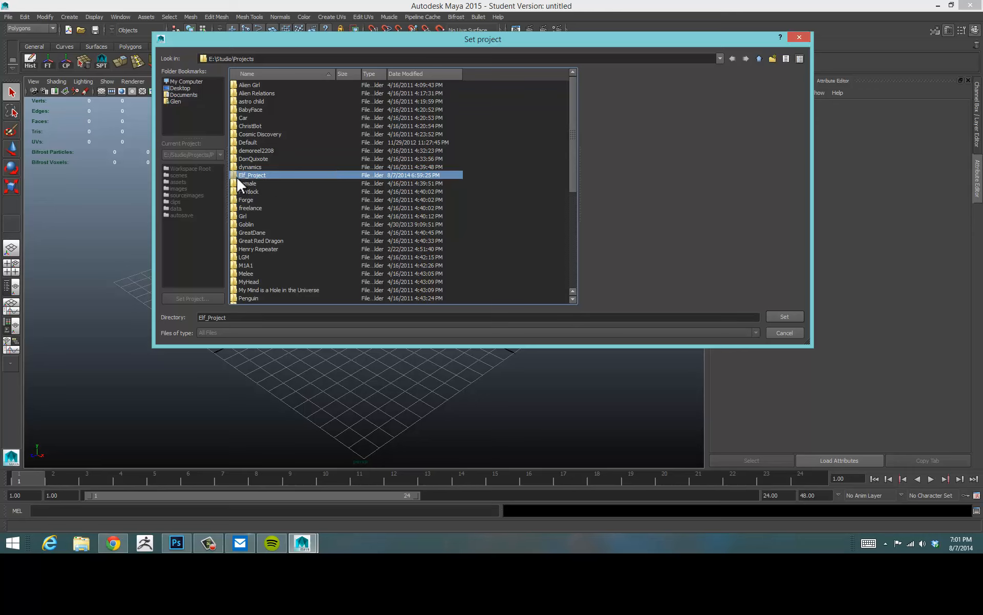
click(784, 316)
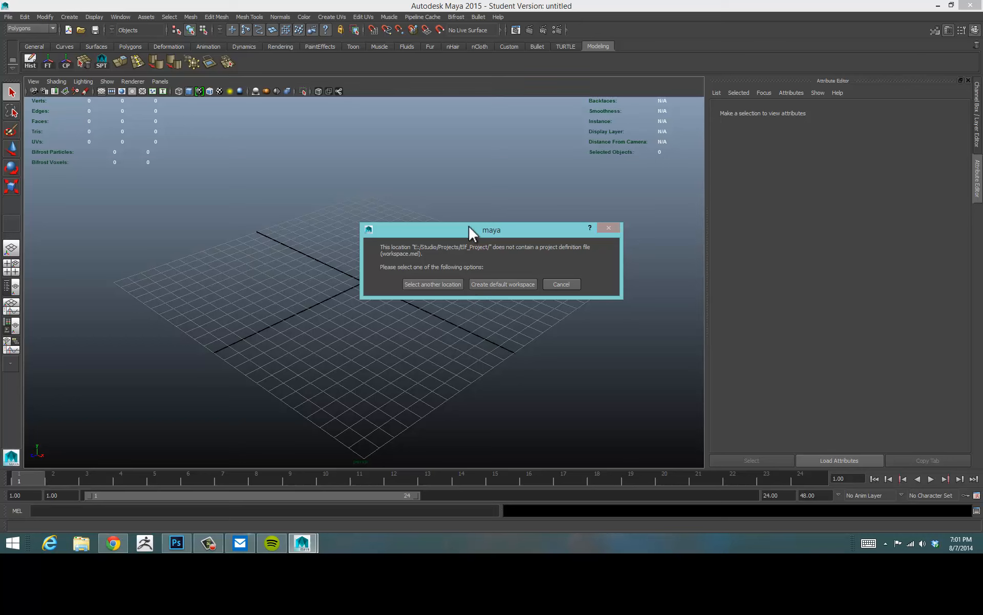
drag(472, 229, 413, 159)
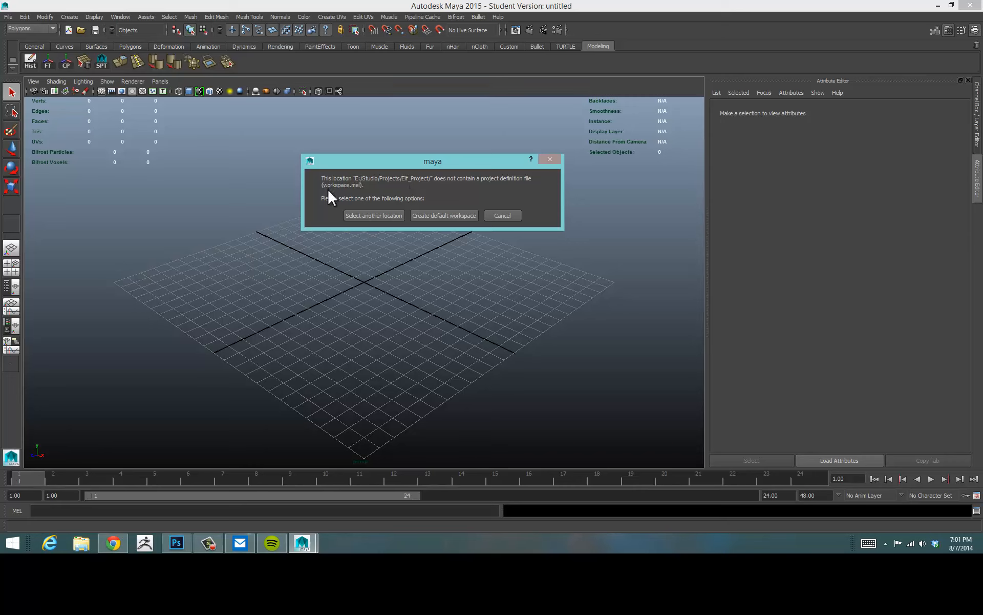
click(441, 215)
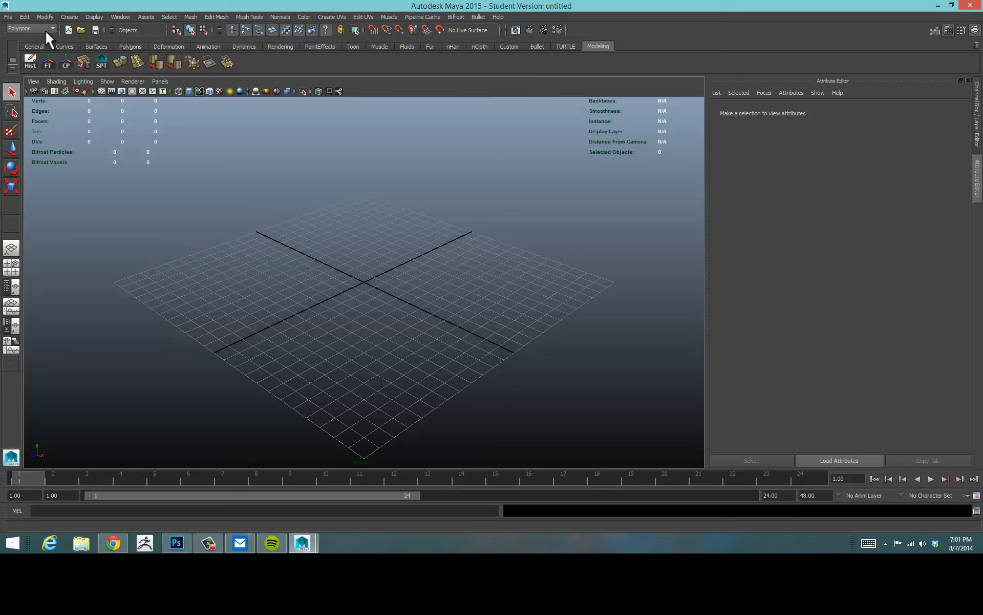
Save the scene as Elf_Character in the Elf_Project folder, continuing past the student version notice.
click(7, 15)
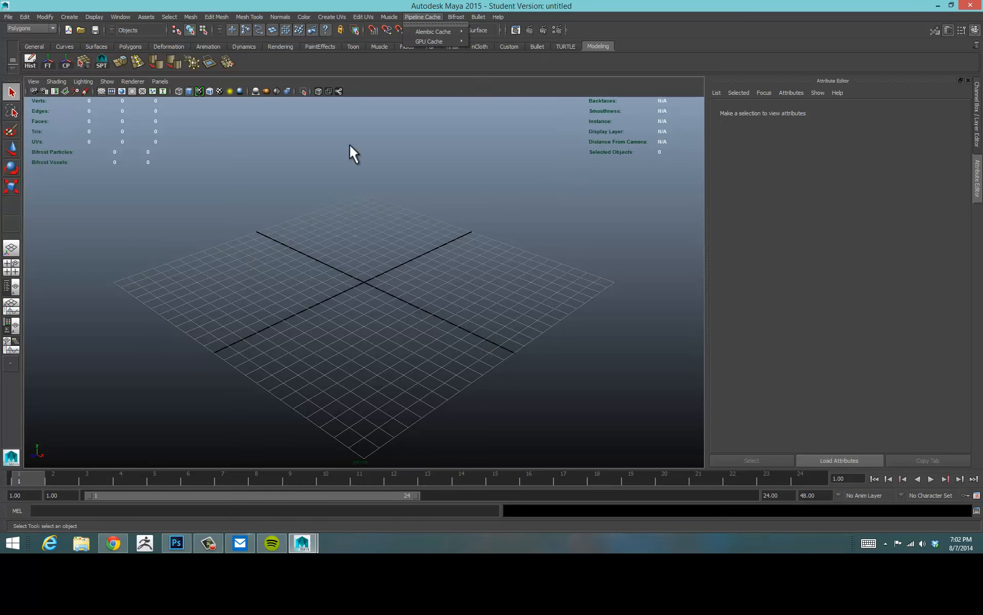
click(4, 17)
click(6, 17)
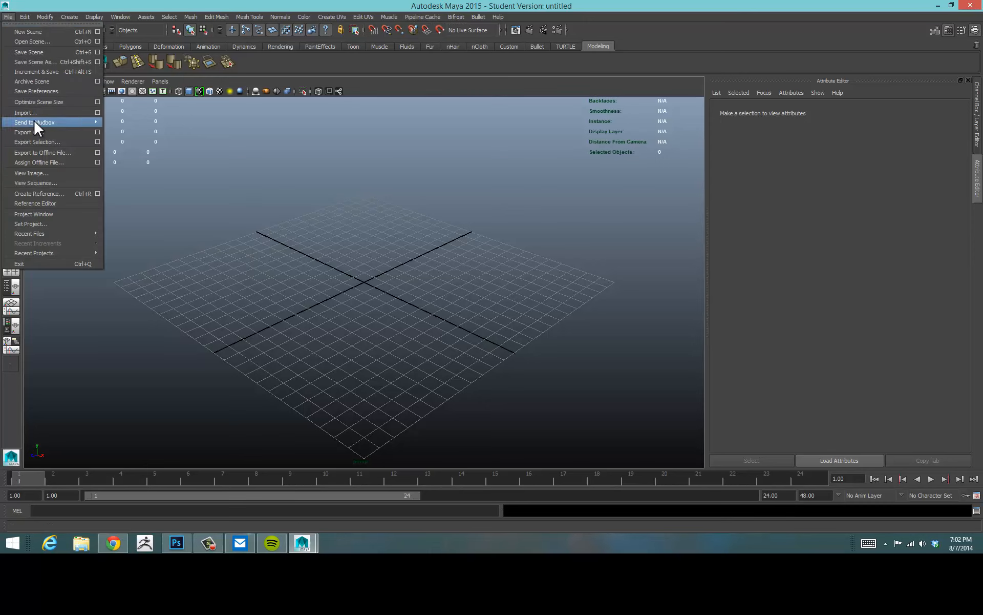
click(41, 62)
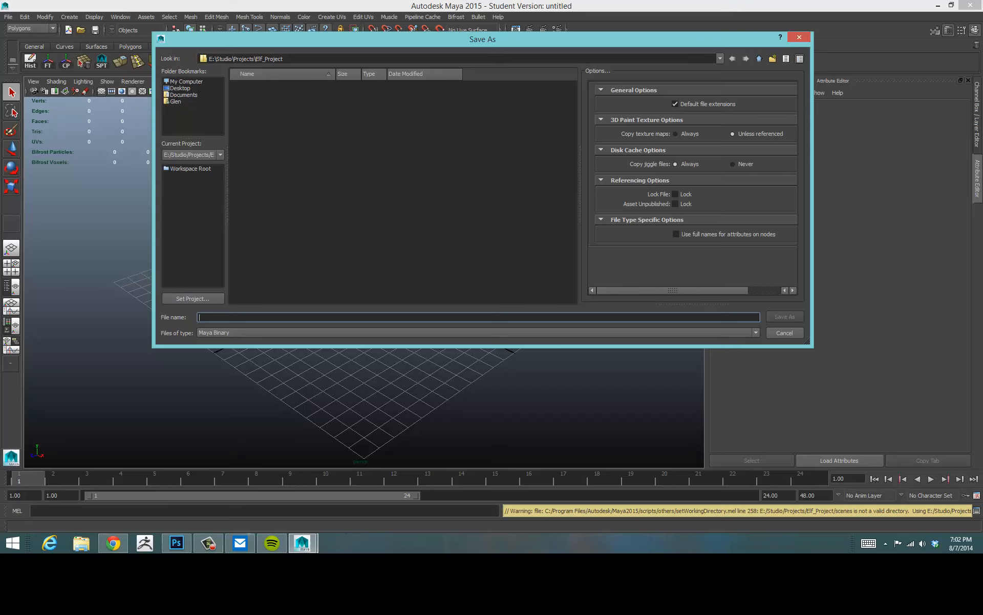
text(Elf_)
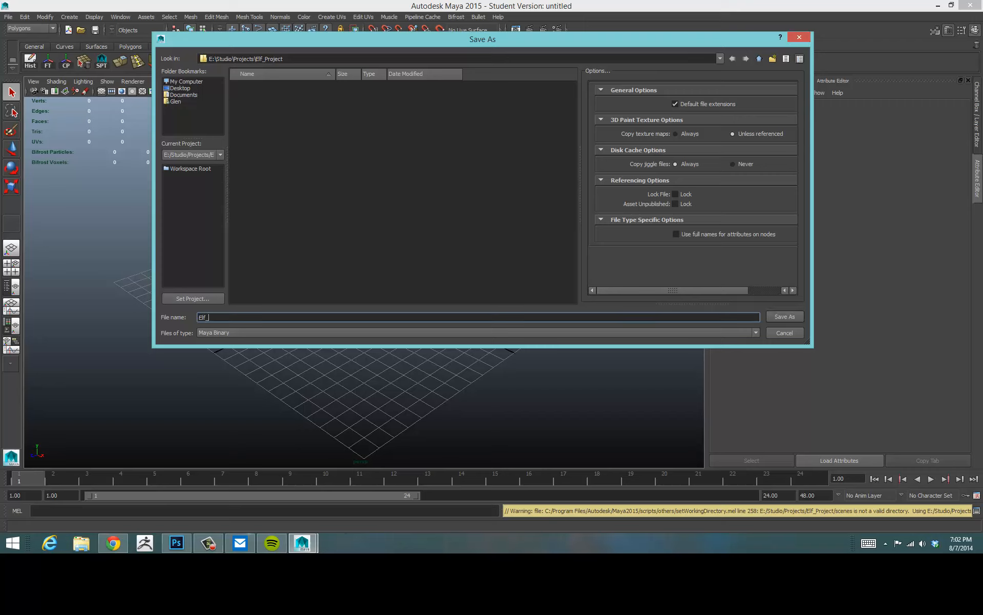
text(Head)
key(BackSpace)
key(BackSpace)
key(BackSpace)
key(BackSpace)
text(Character)
click(793, 316)
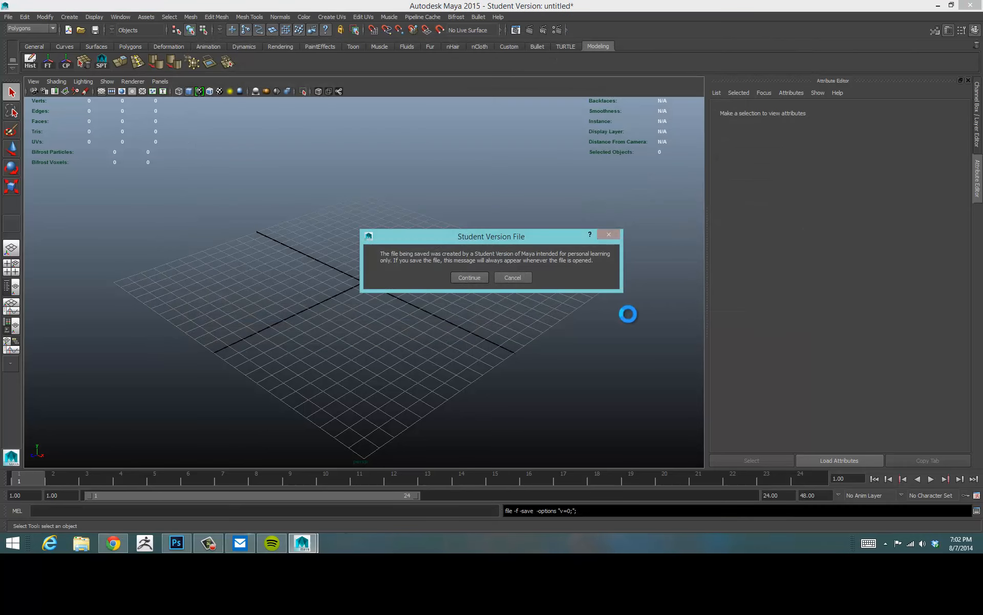
click(470, 278)
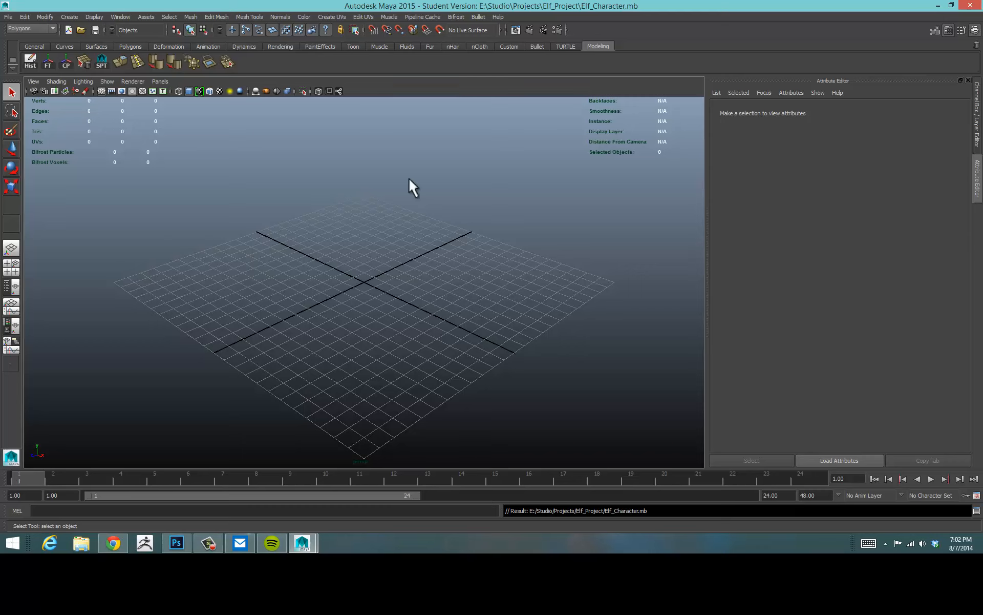
Switch to Photoshop and save a copy of the orthographic sheet as Elf_Orthographic.png in E:/Studio/Projects/Elf_Project.
click(174, 544)
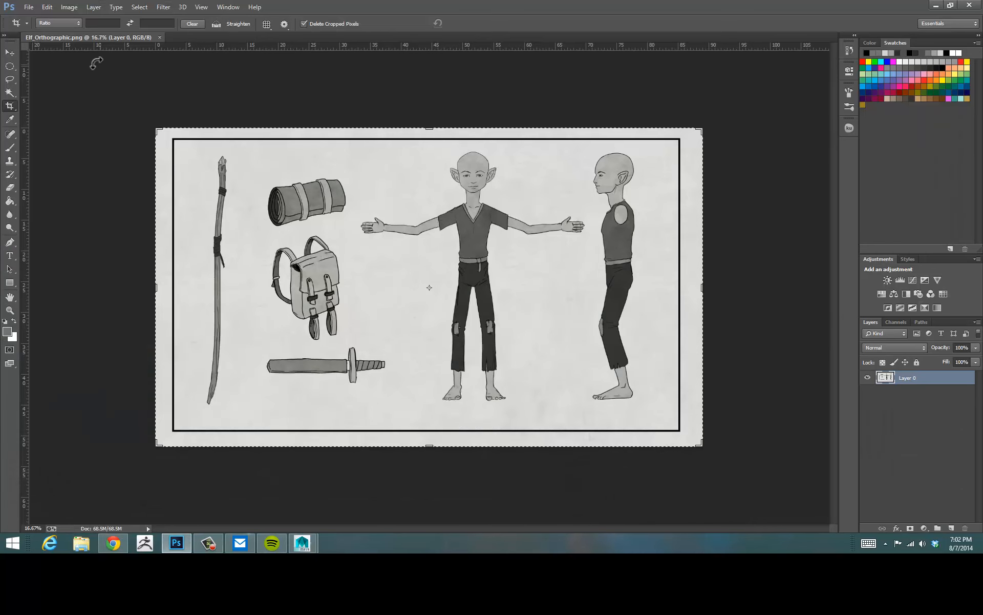
click(30, 7)
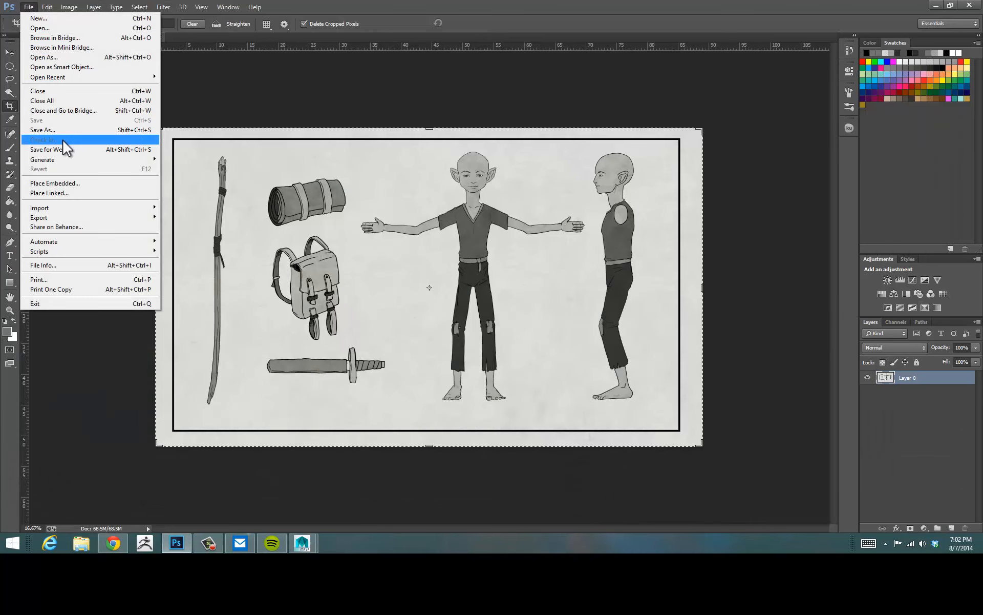
click(59, 130)
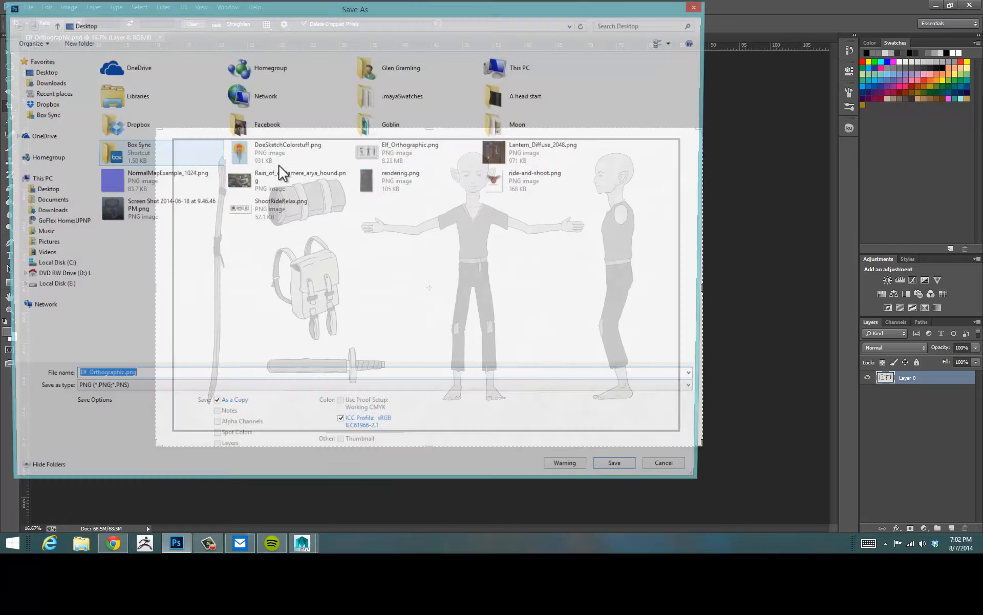
click(45, 179)
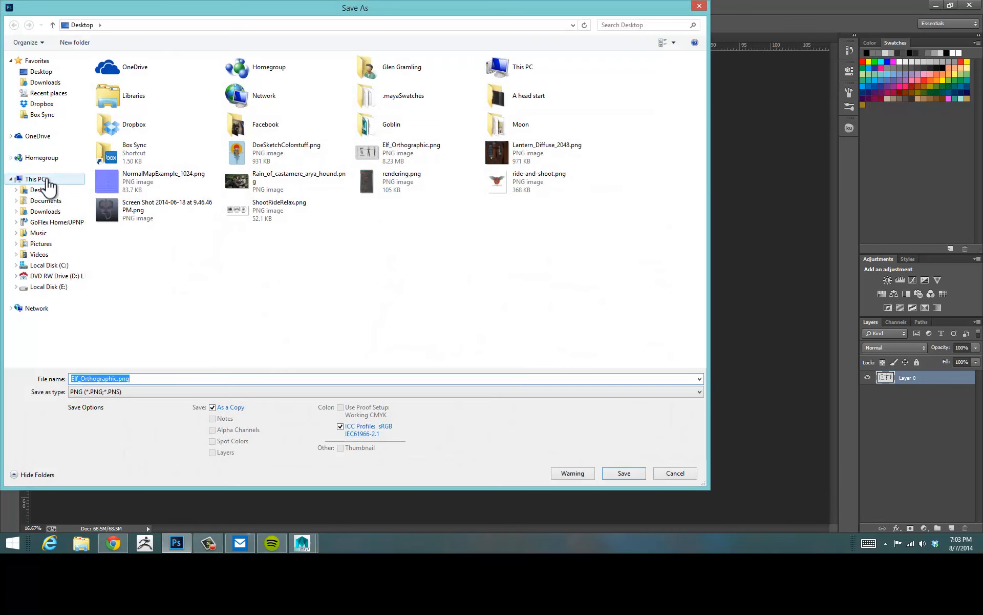
double_click(435, 160)
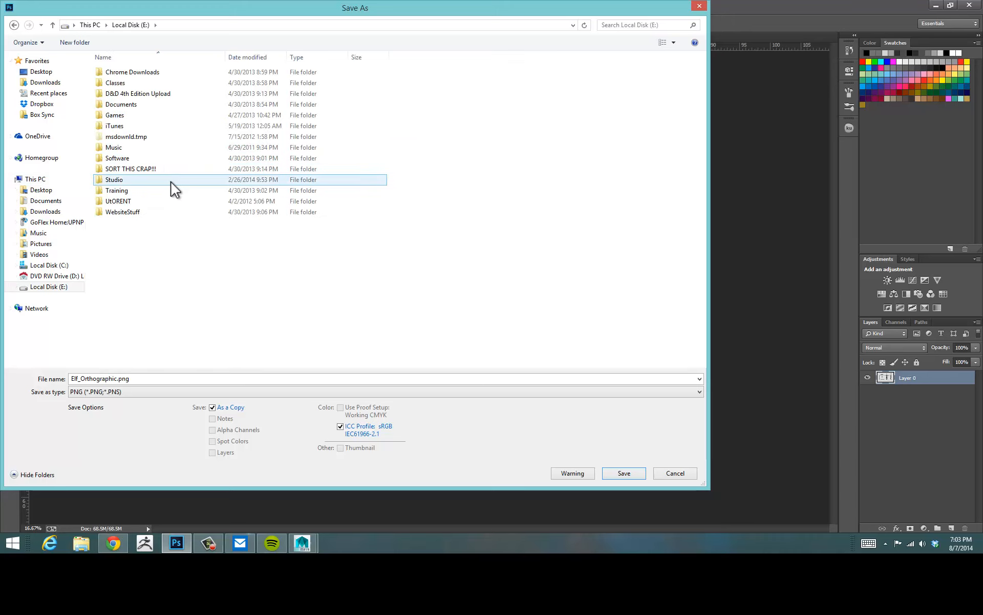
double_click(168, 181)
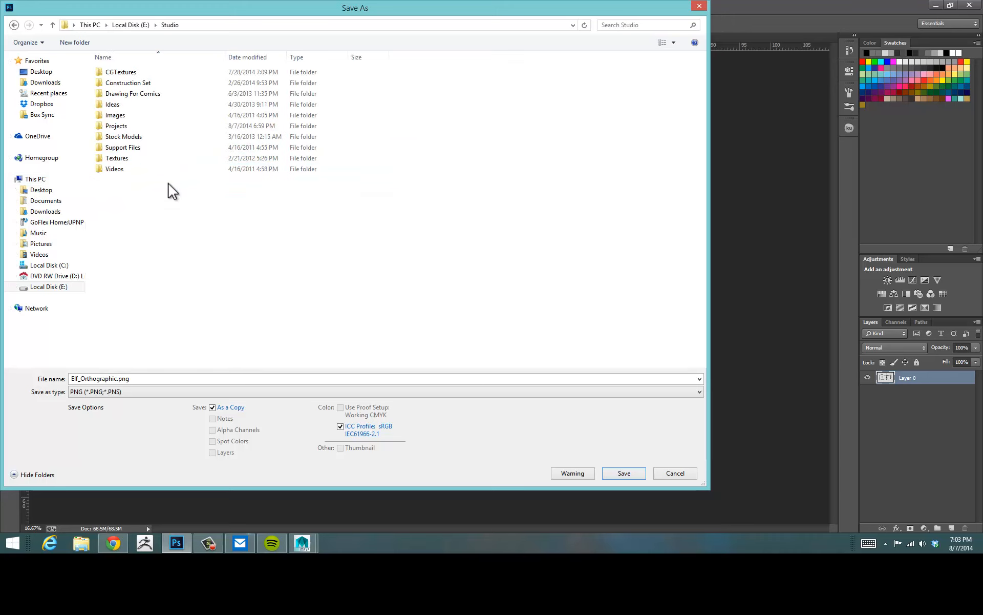
double_click(147, 124)
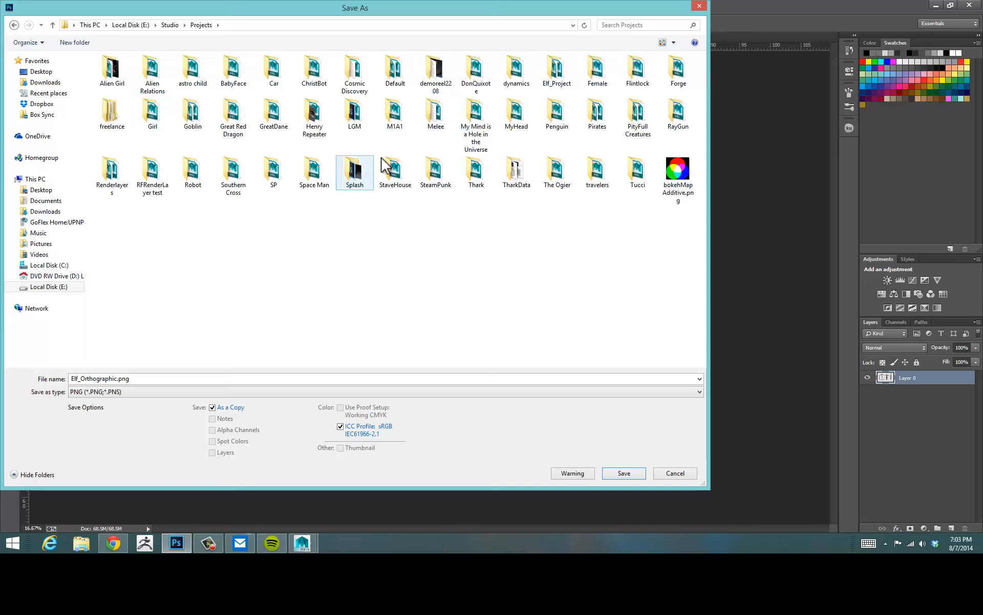
double_click(557, 71)
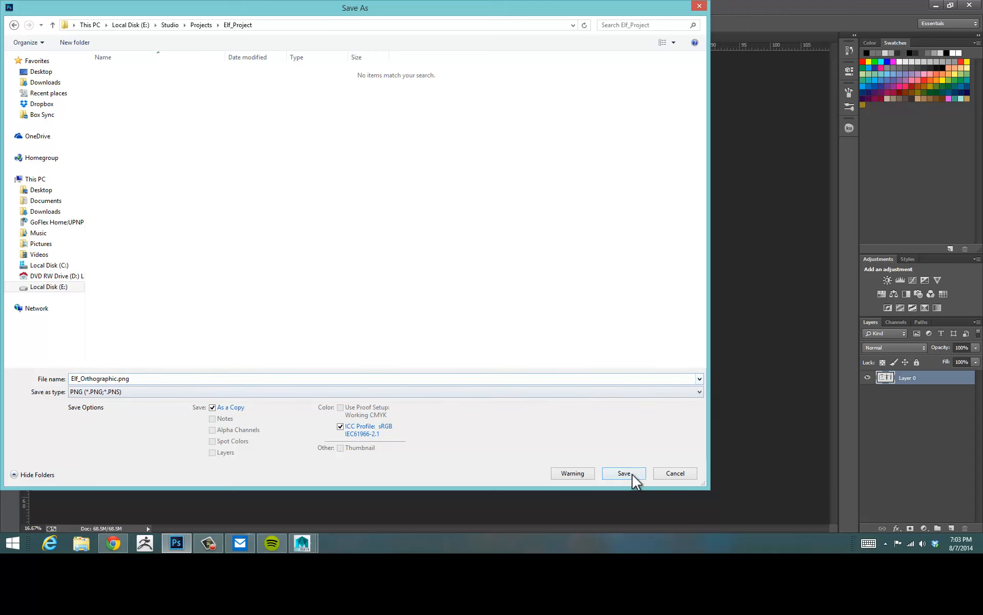
click(631, 476)
click(527, 171)
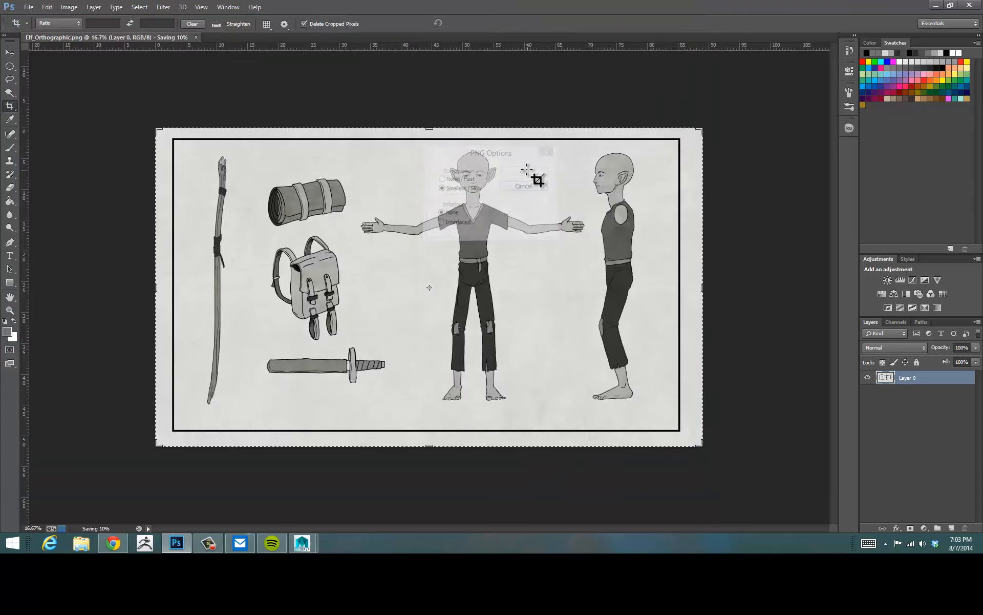
Browse to the Elf_Project folder in File Explorer and review the files saved there.
click(81, 543)
double_click(520, 221)
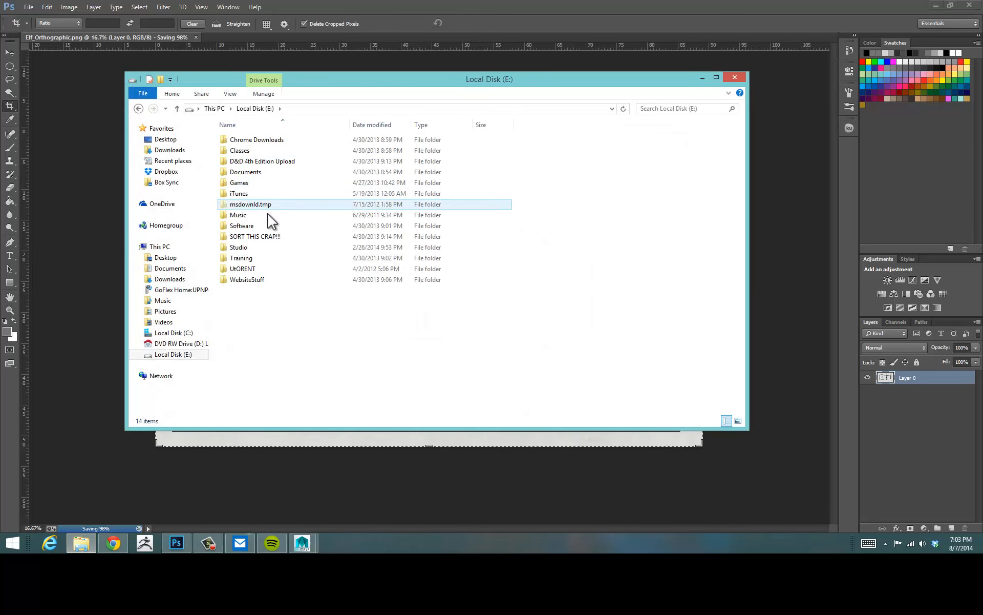
double_click(256, 247)
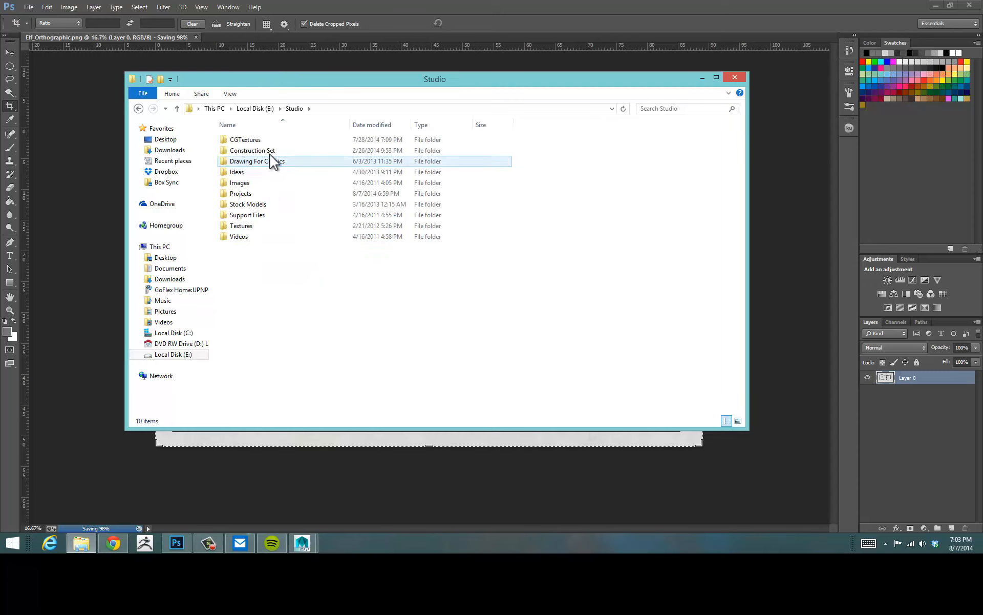
double_click(256, 194)
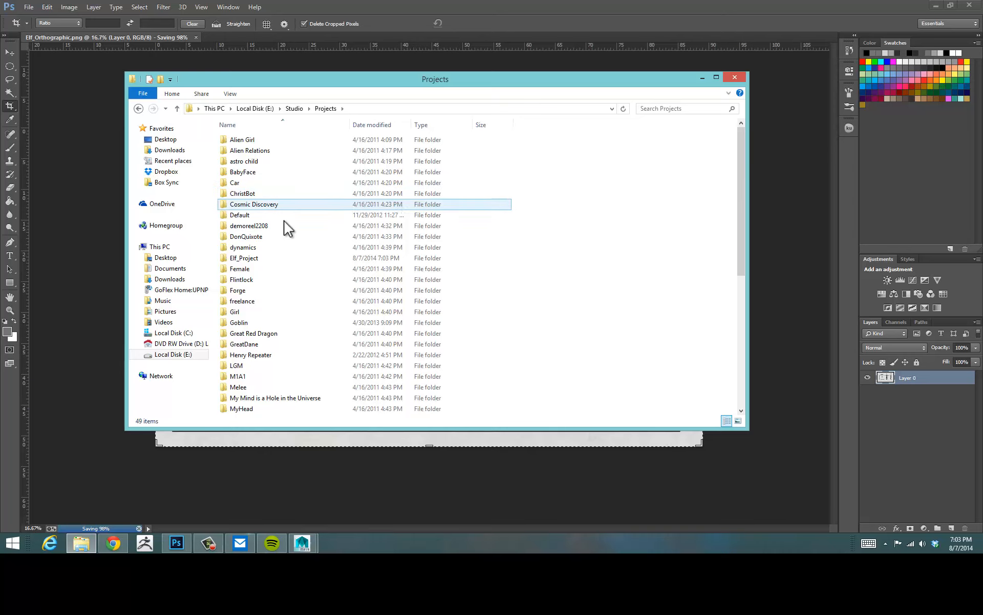
double_click(270, 257)
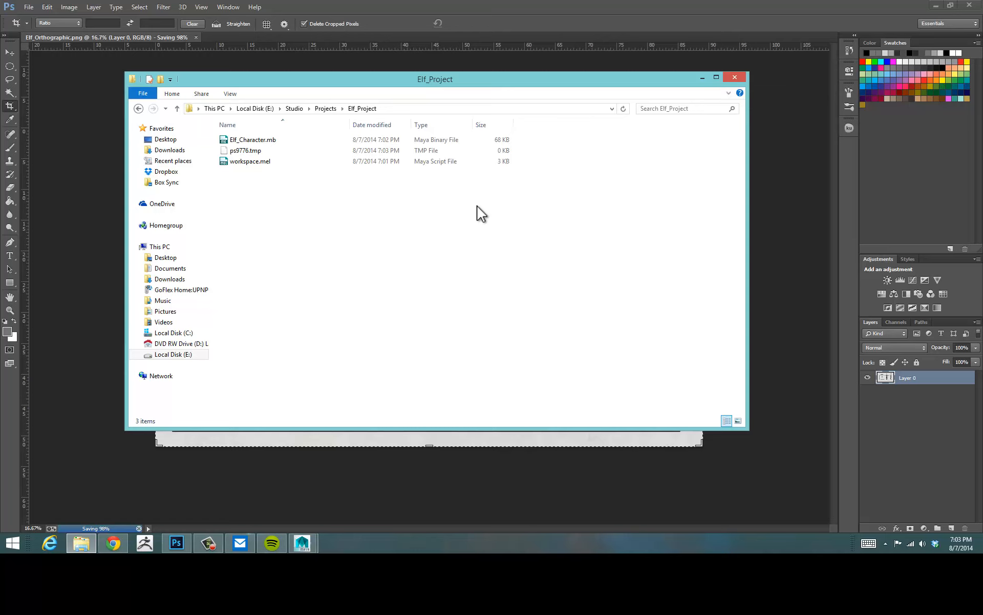
click(239, 151)
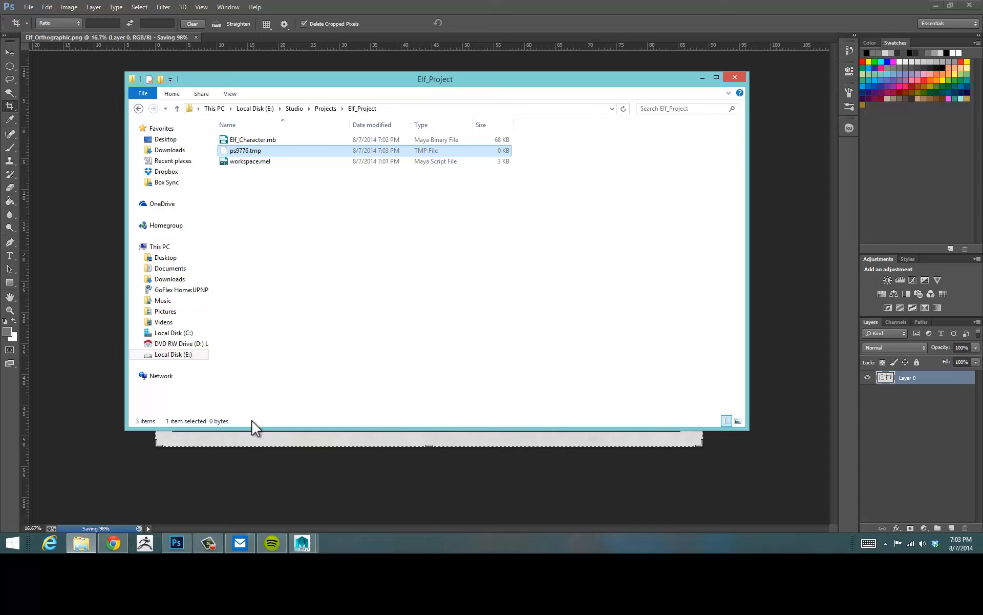
click(287, 209)
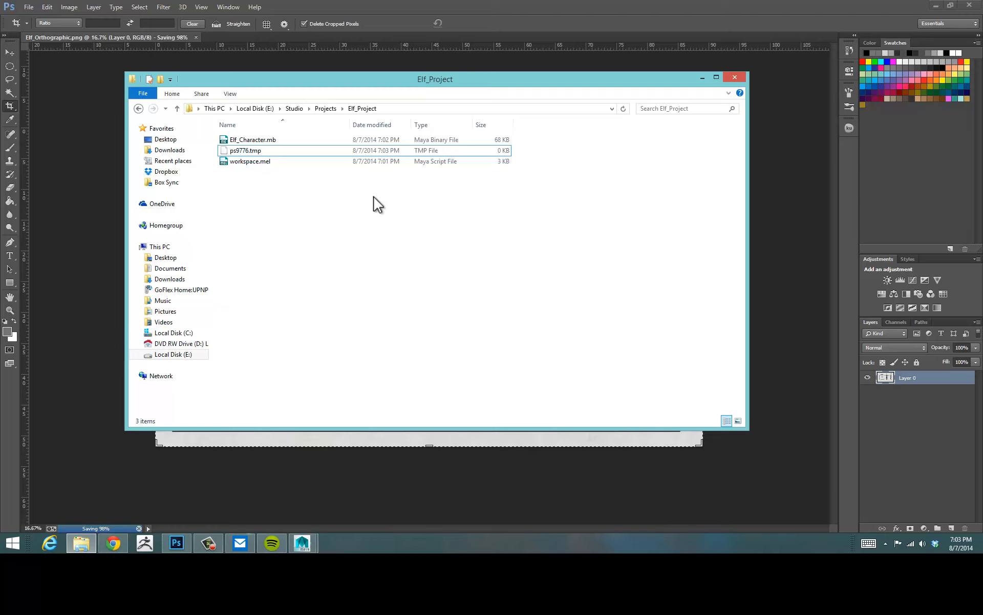
mouse_move(375, 88)
mouse_down()
mouse_move(520, 105)
mouse_move(378, 95)
mouse_up()
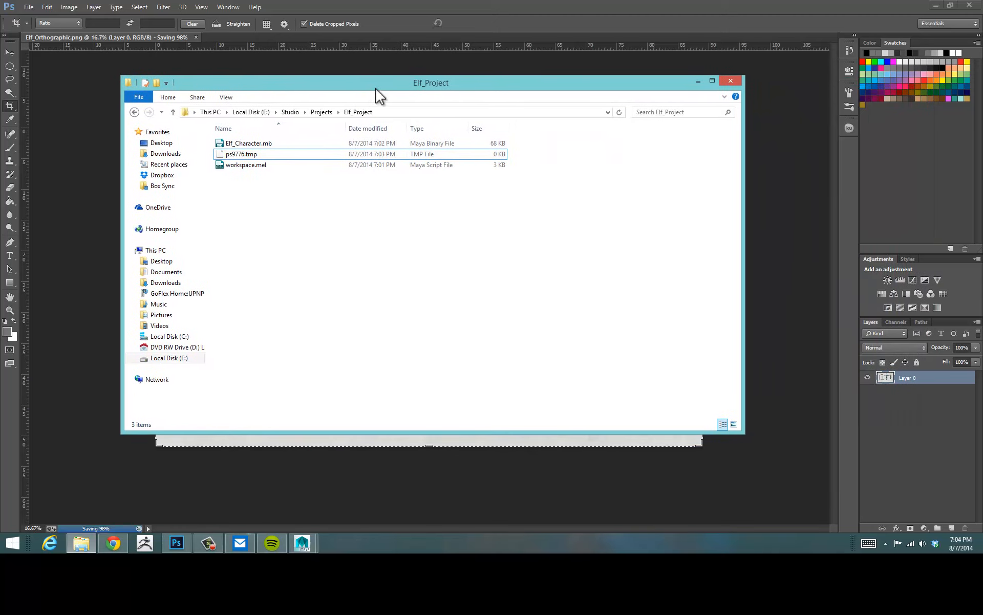
drag(672, 95, 697, 100)
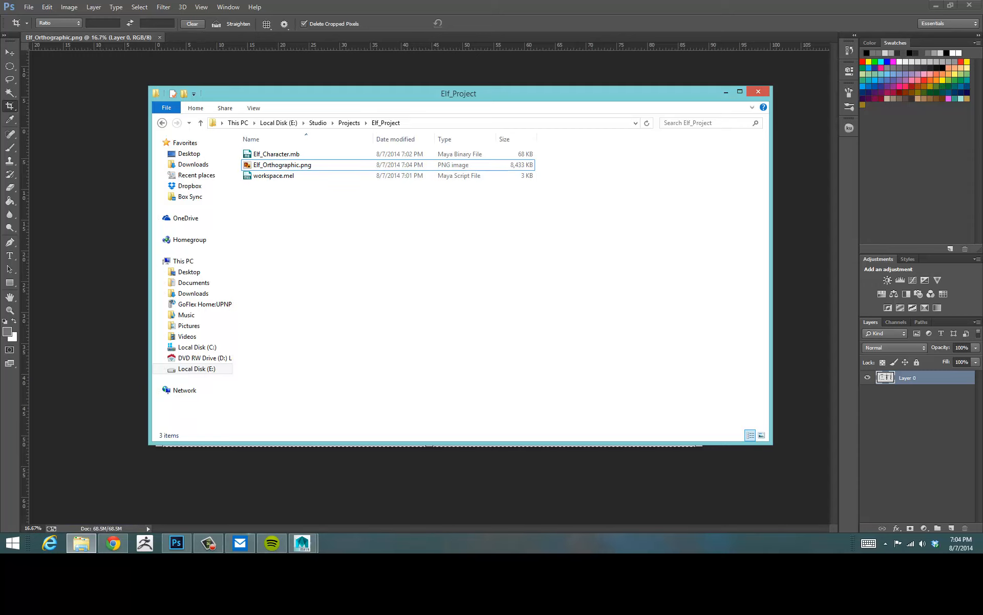
click(971, 6)
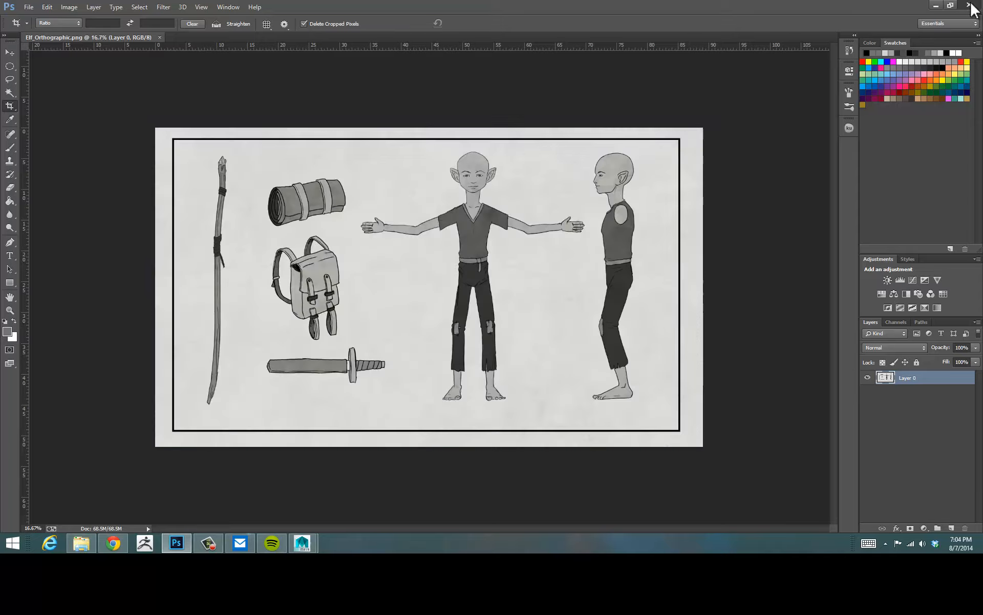
Return to Maya and create a polygon cube in the scene.
click(613, 5)
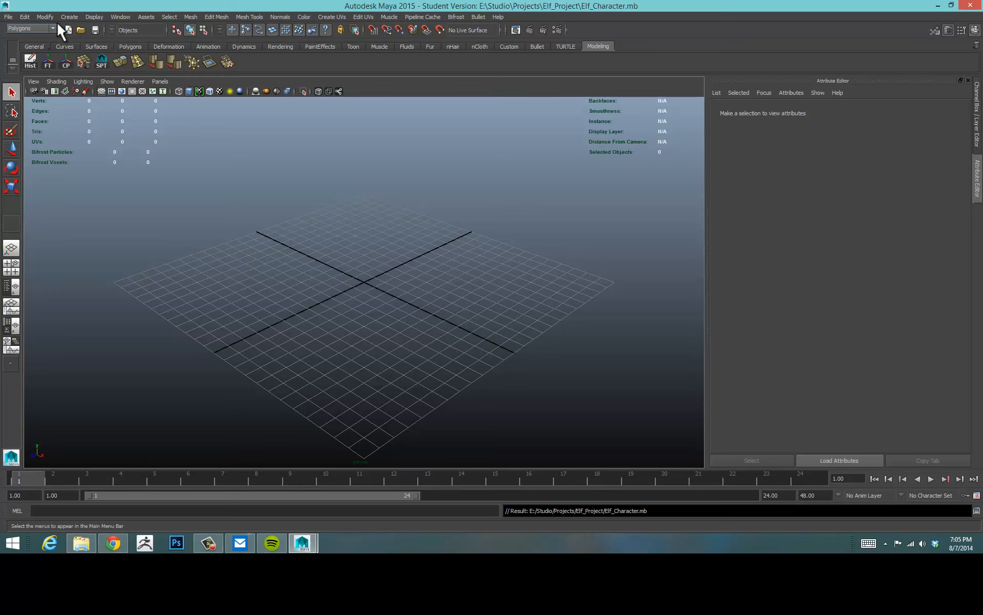
click(69, 16)
mouse_move(76, 33)
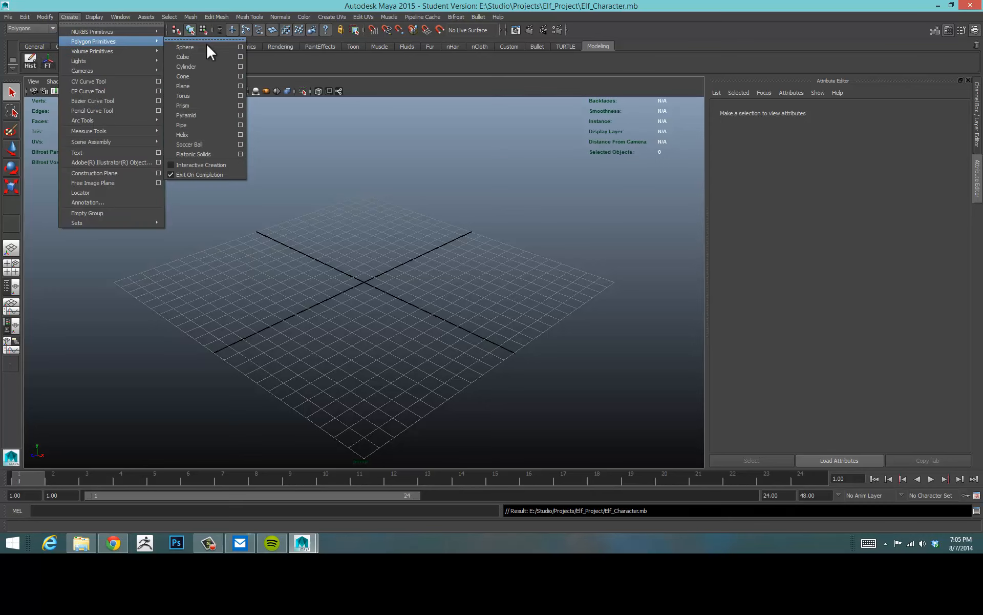
click(202, 55)
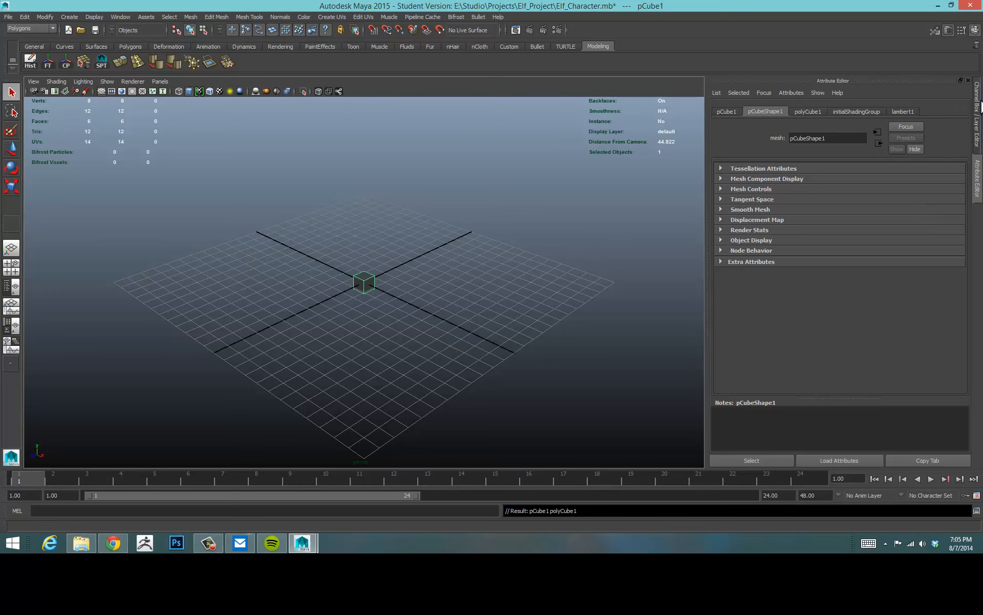
Set the scene's linear working unit to foot in the Preferences settings and save.
click(978, 110)
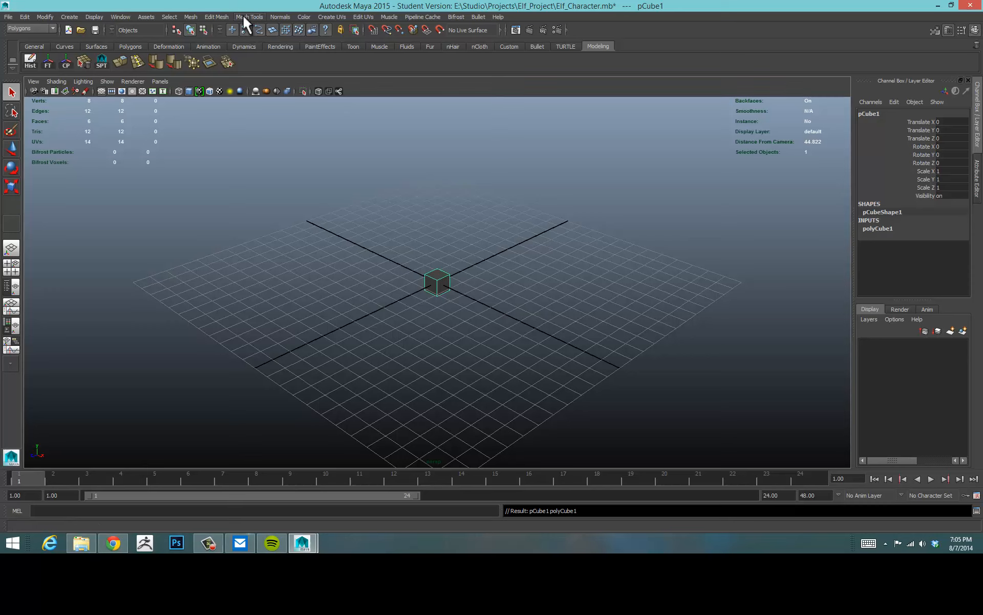
click(120, 16)
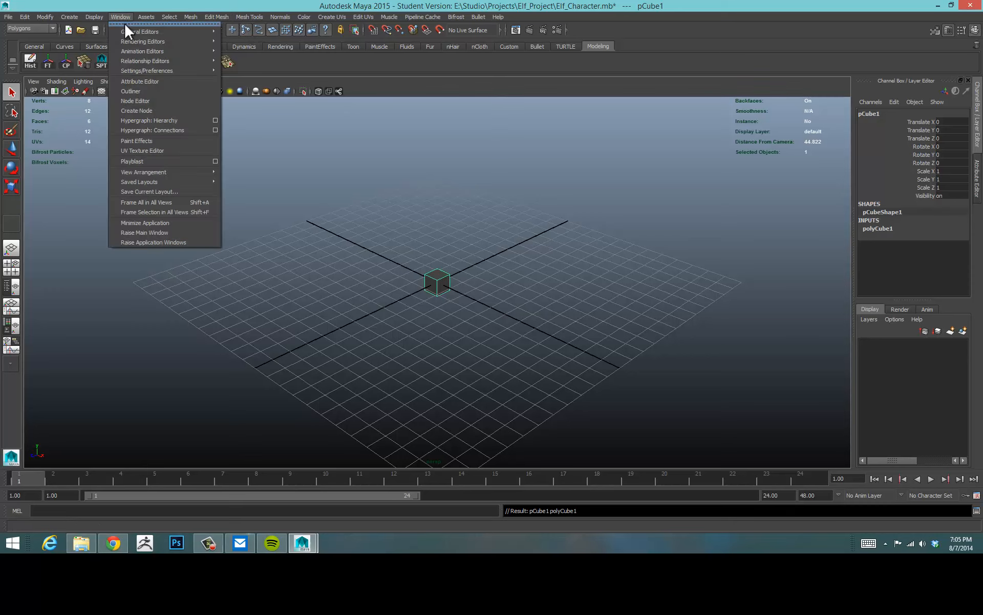
mouse_move(141, 68)
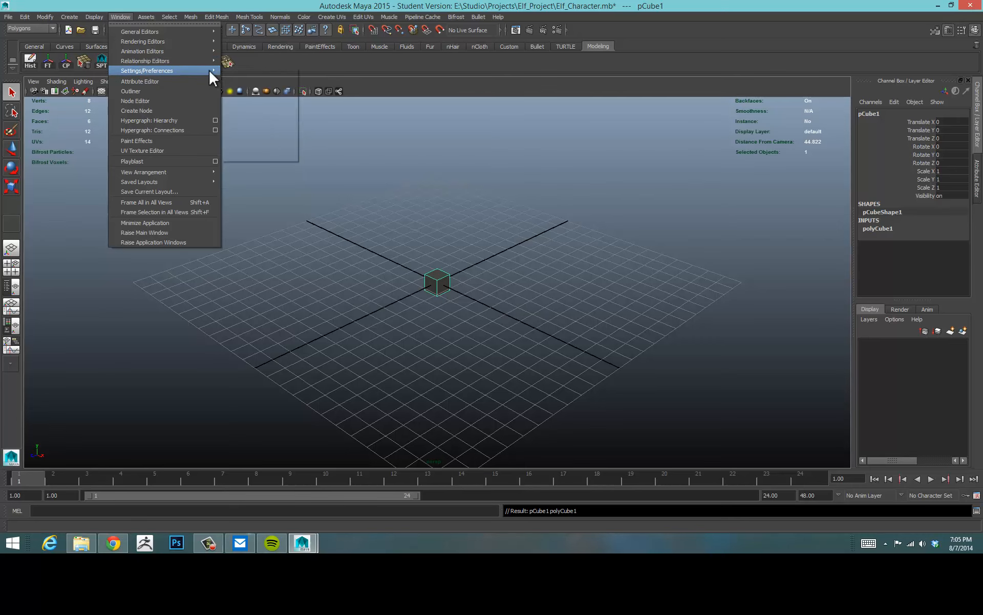
click(248, 75)
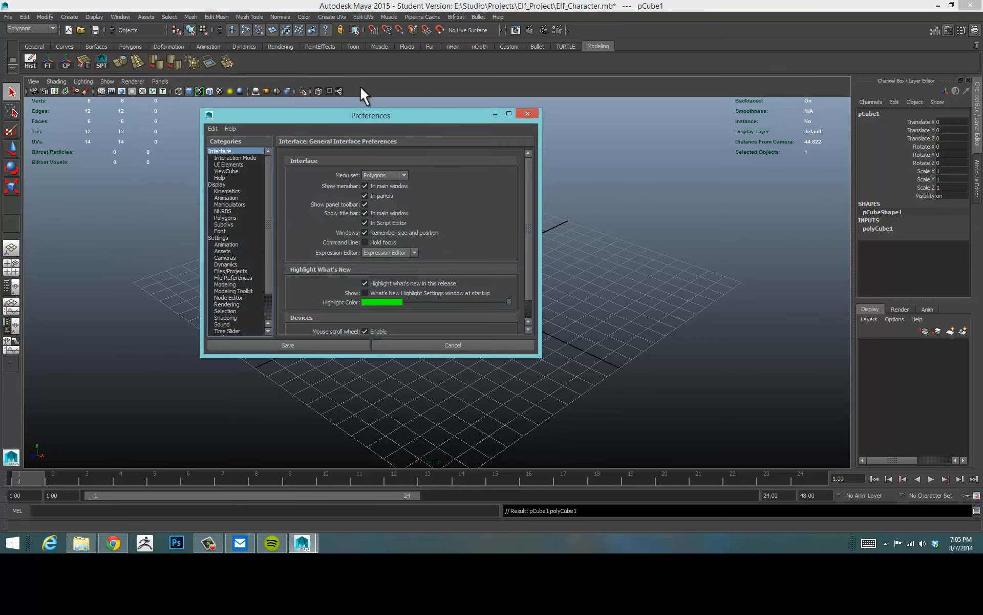
drag(370, 106, 454, 32)
drag(588, 269, 648, 354)
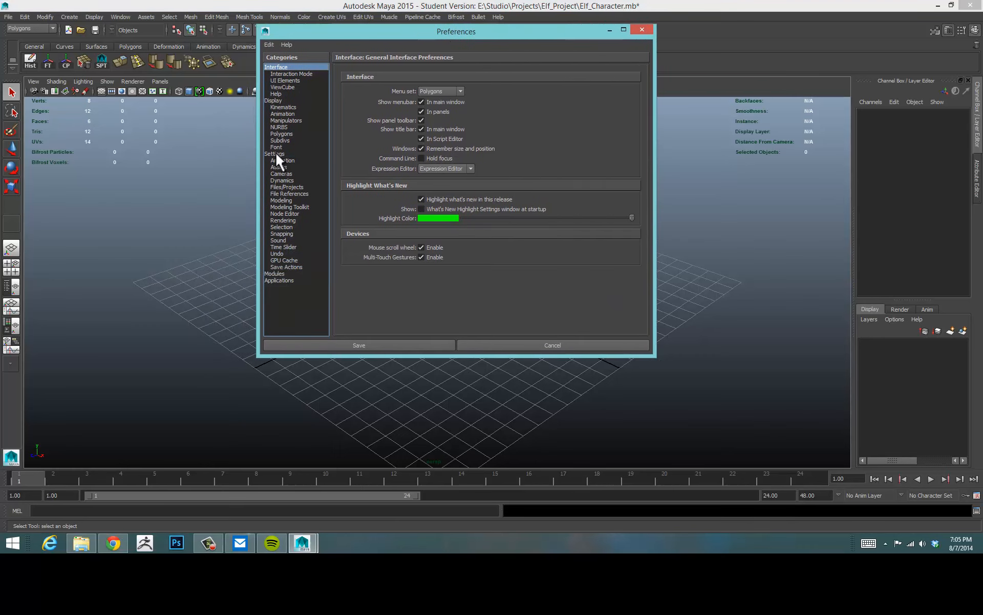
click(275, 154)
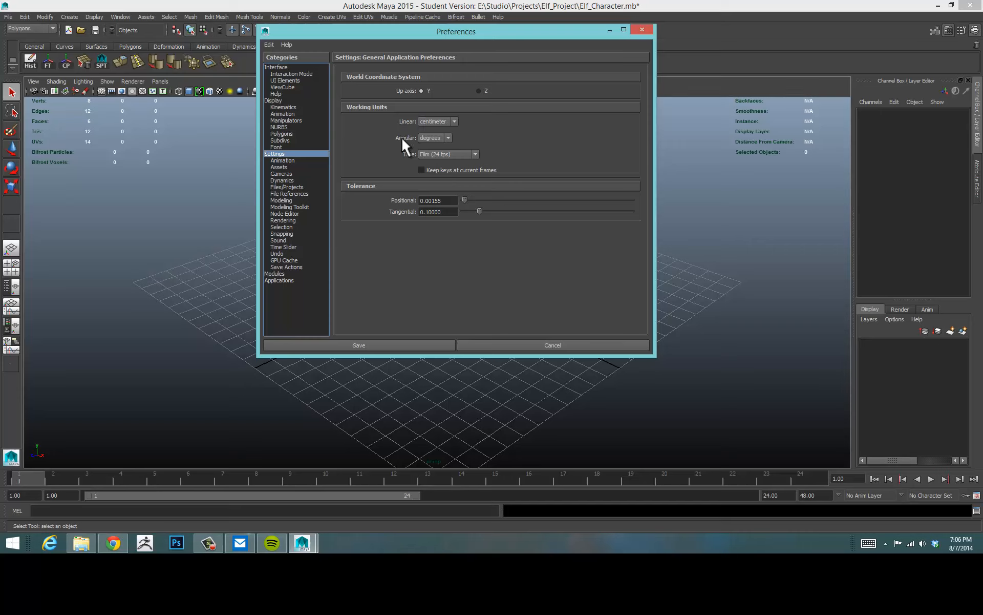
click(450, 122)
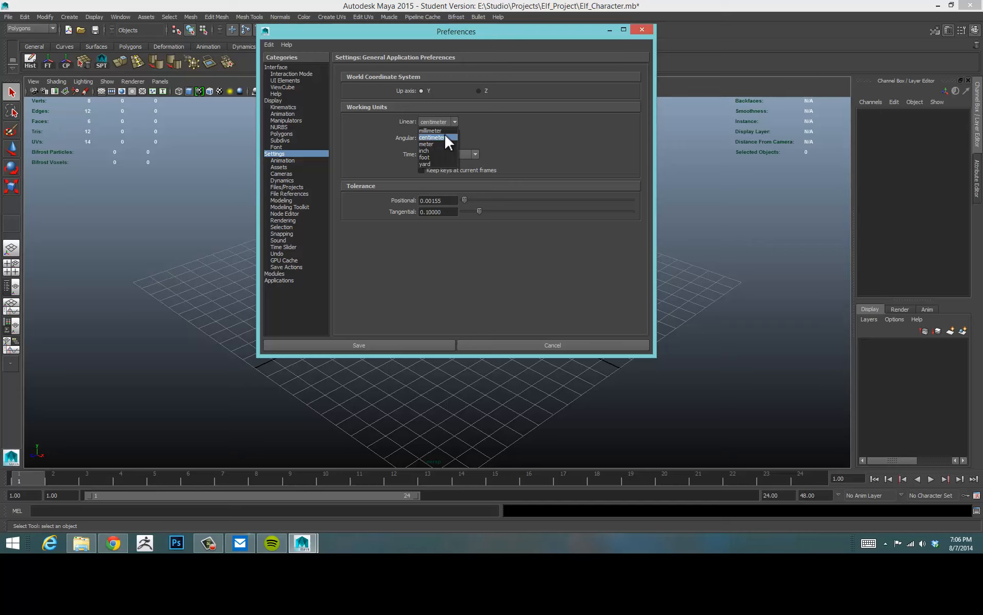
click(428, 157)
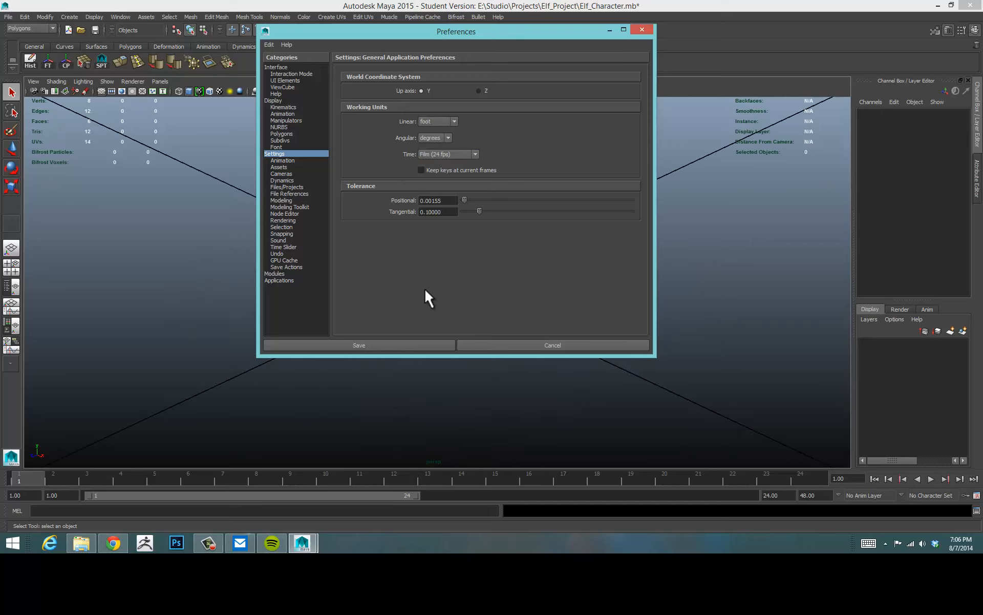
click(365, 343)
Delete the existing polygon cube.
alt+right_drag(540, 281, 422, 275)
drag(444, 282, 458, 291)
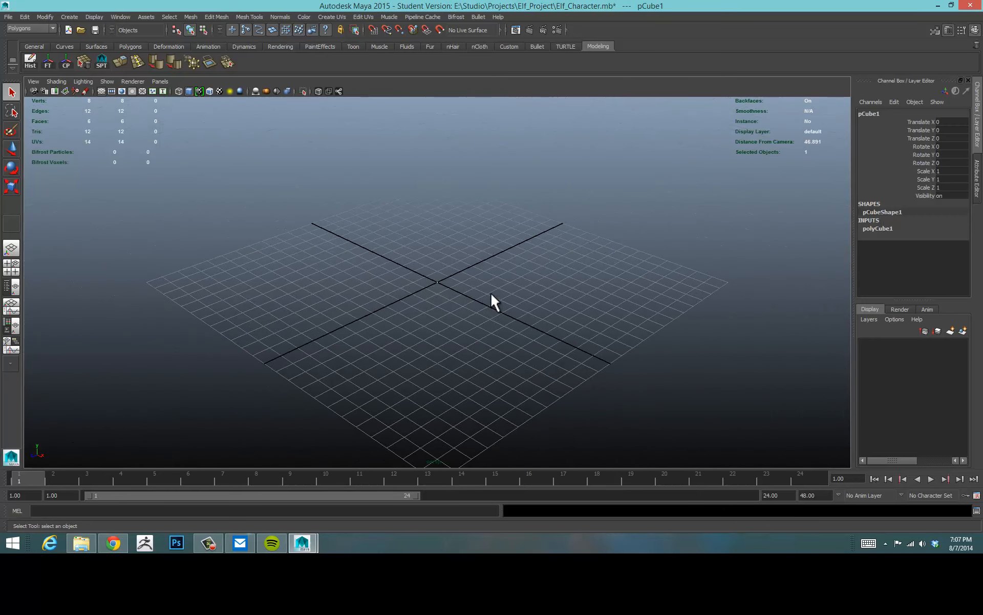
key(Delete)
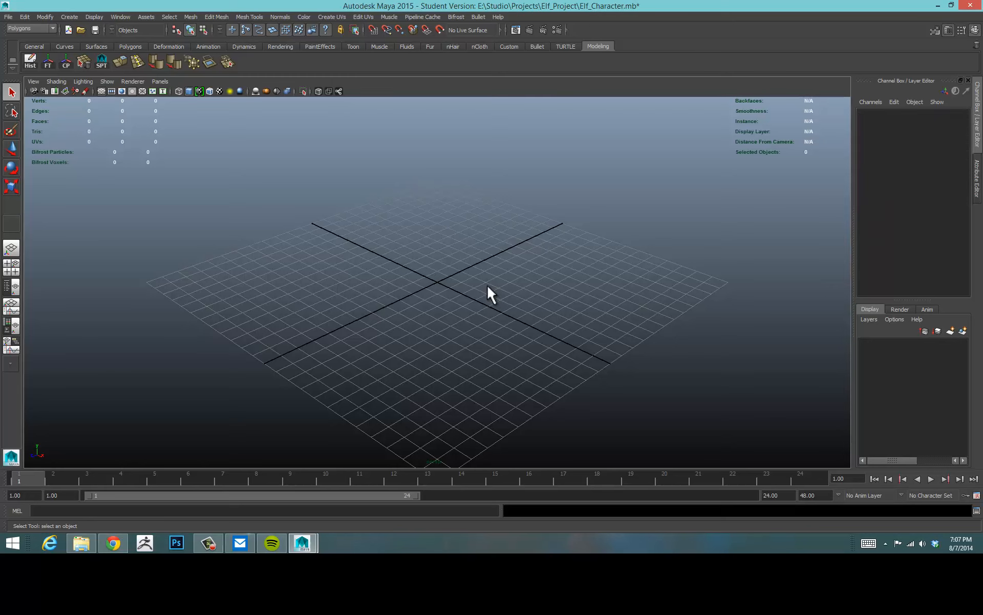
Create a new polygon cube.
click(70, 16)
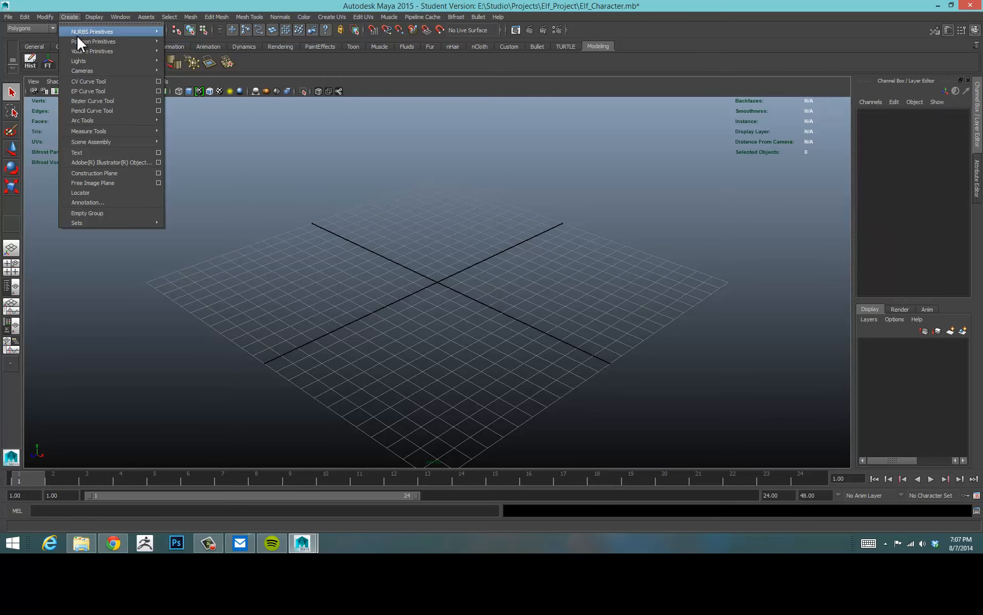
mouse_move(78, 41)
click(209, 51)
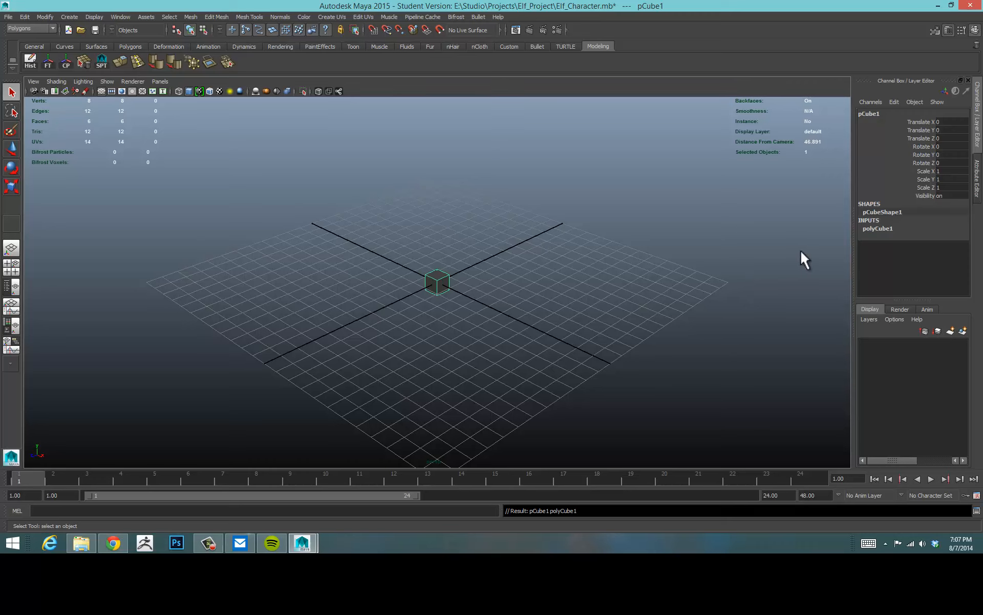
Set the cube's Scale Y to 4.
click(925, 180)
key(r)
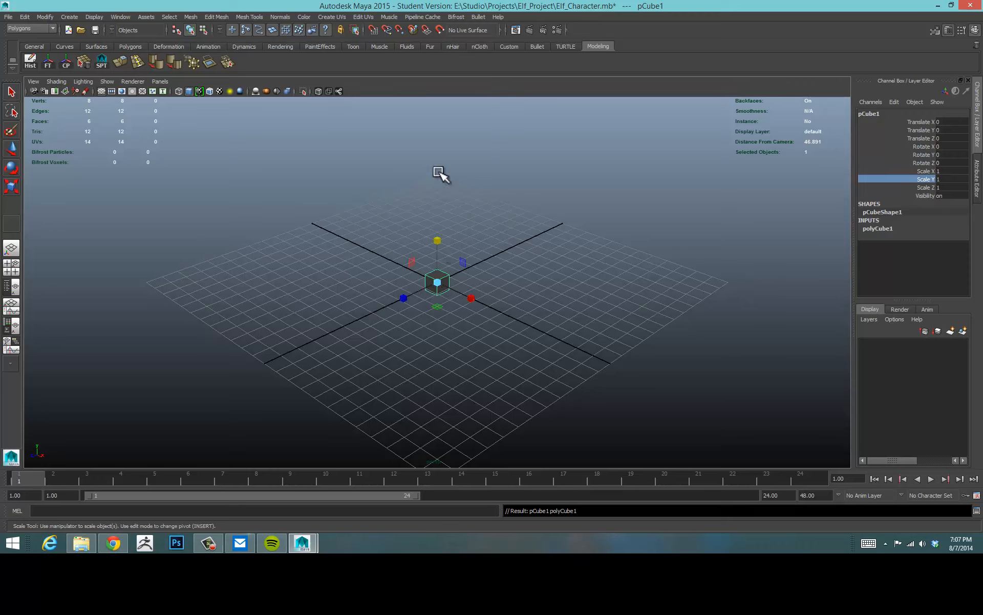
click(950, 180)
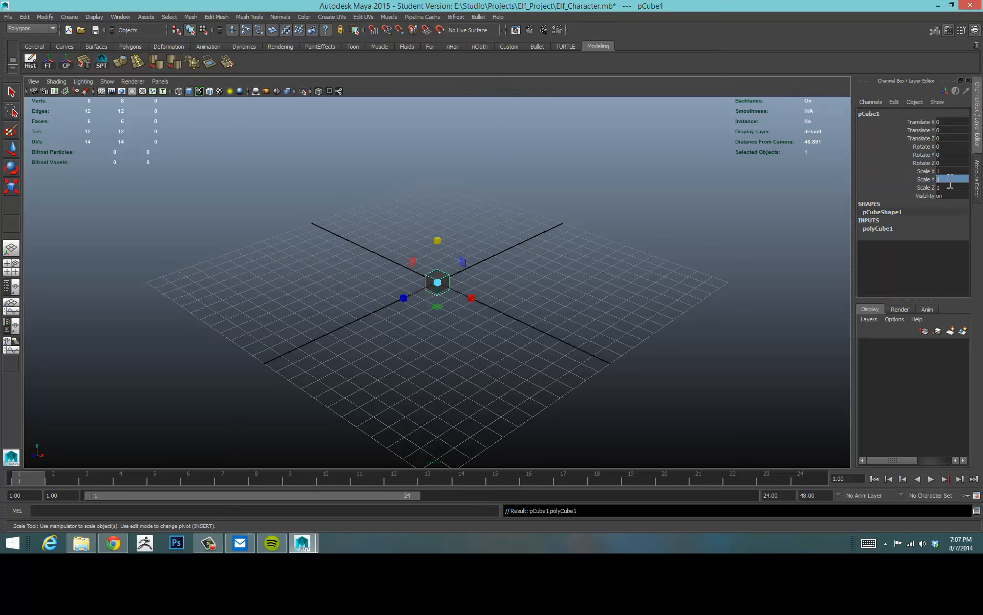
text(4)
key(Return)
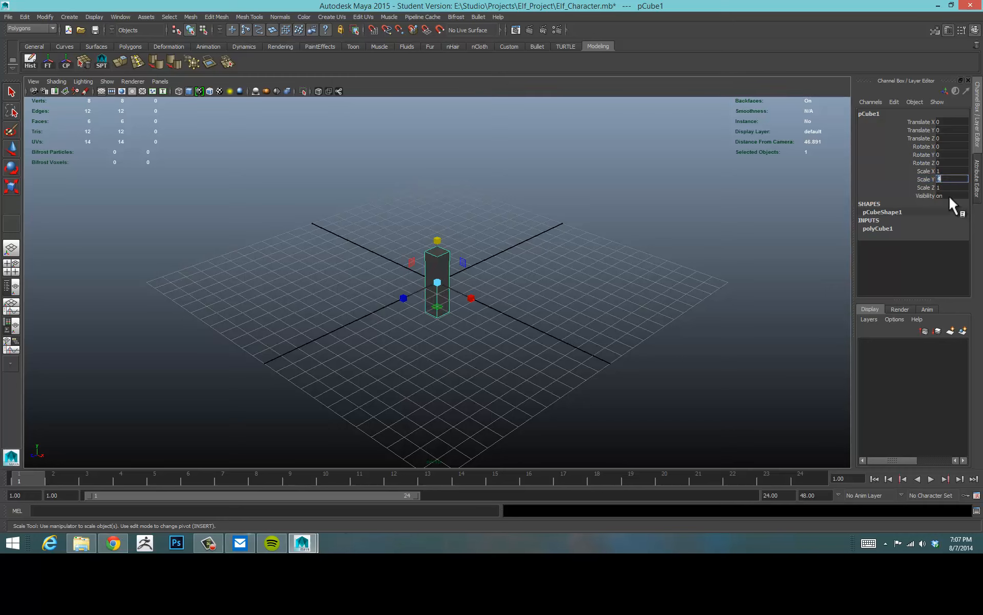
Move the cube up about 2 units in the front view so it rests on the grid.
key(q)
click(577, 212)
click(447, 259)
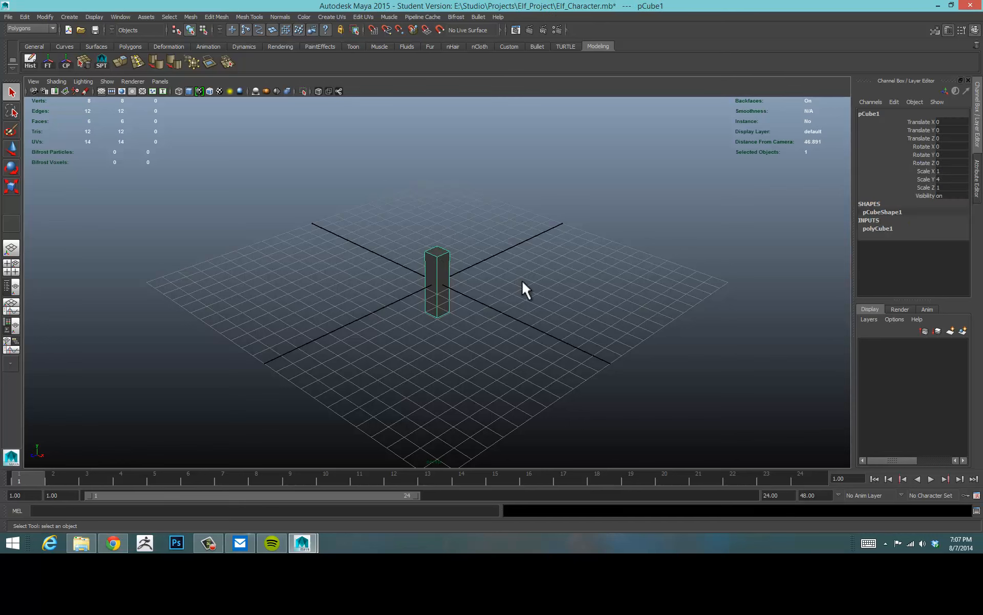
key(w)
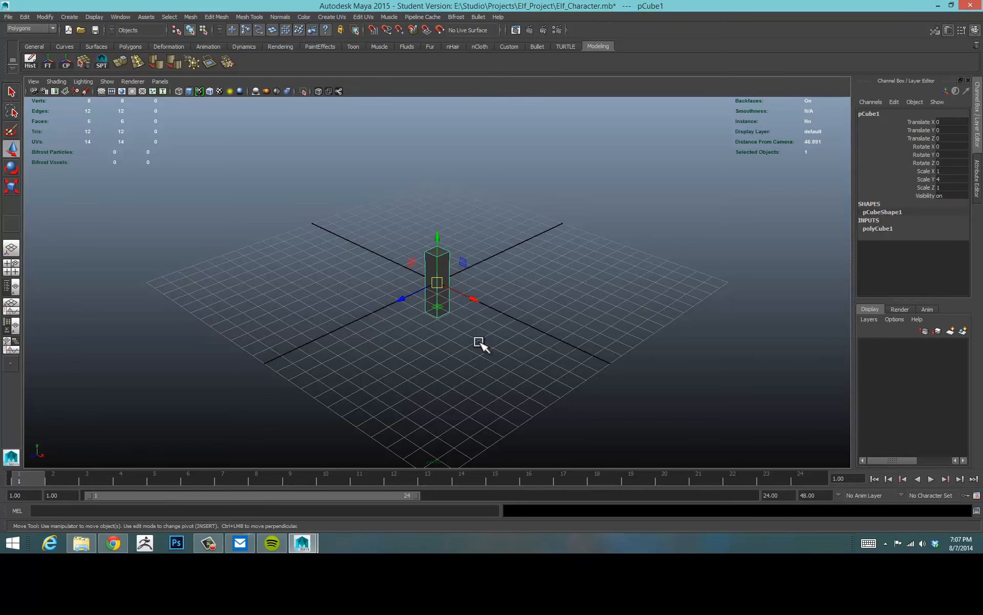
key(space)
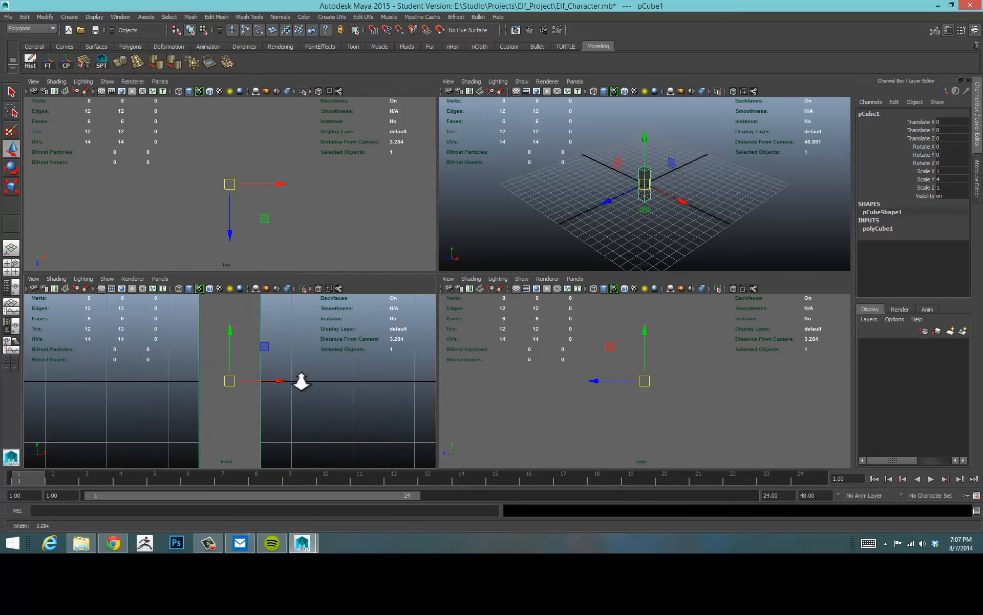
drag(232, 351, 232, 270)
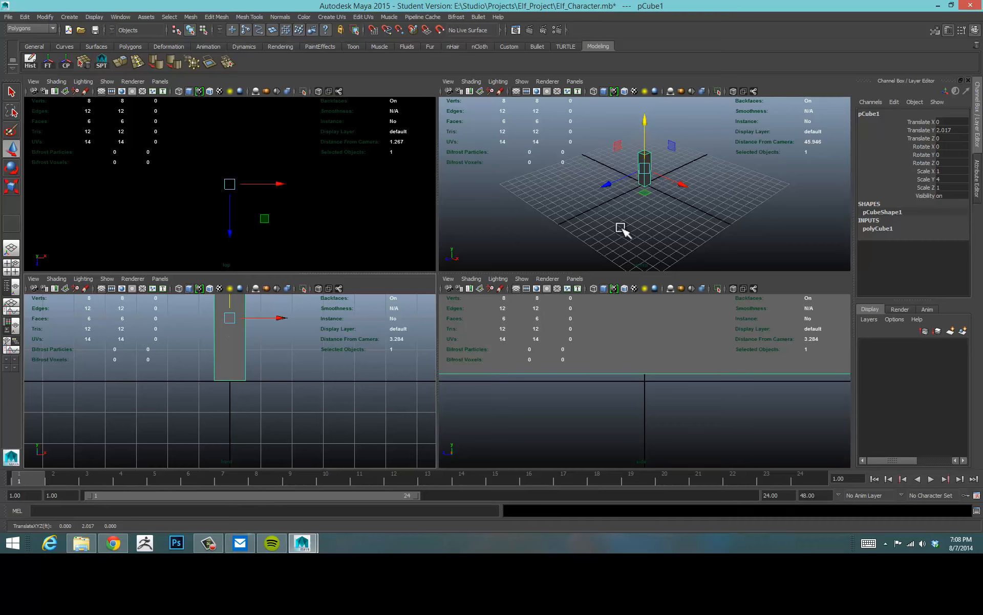
Set the linear working unit back to centimeter in the Preferences settings and save.
click(712, 211)
key(space)
alt+drag(530, 266, 553, 288)
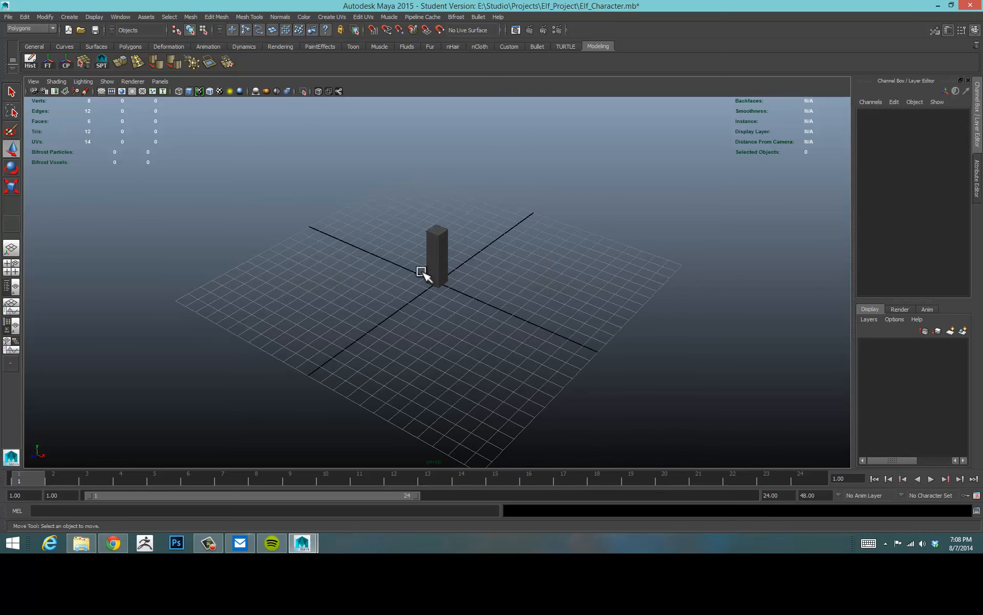
alt+drag(424, 272, 419, 266)
alt+right_drag(386, 272, 529, 262)
alt+drag(503, 266, 463, 267)
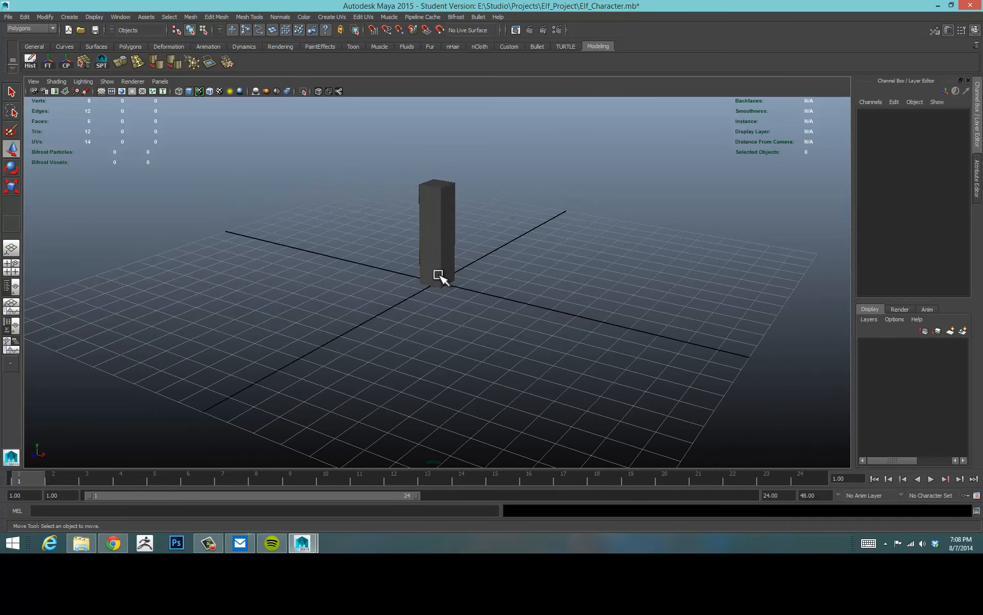
click(441, 274)
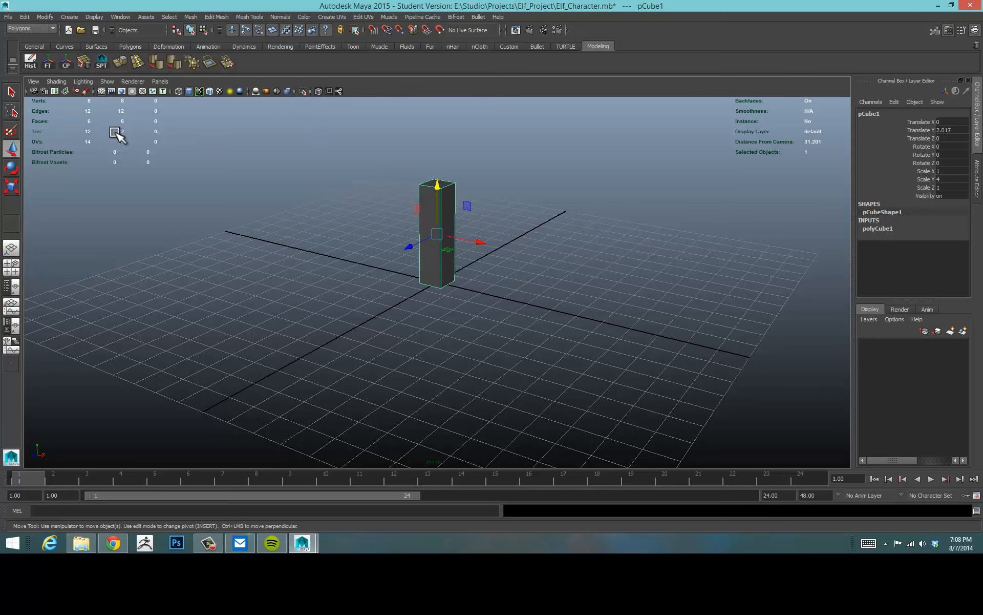
click(117, 16)
mouse_move(138, 63)
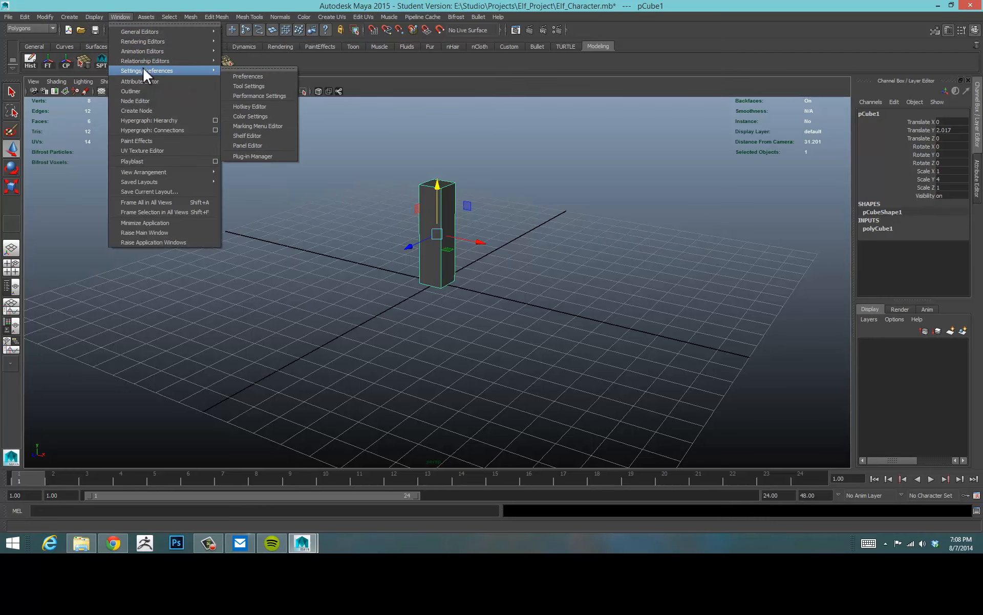
click(261, 75)
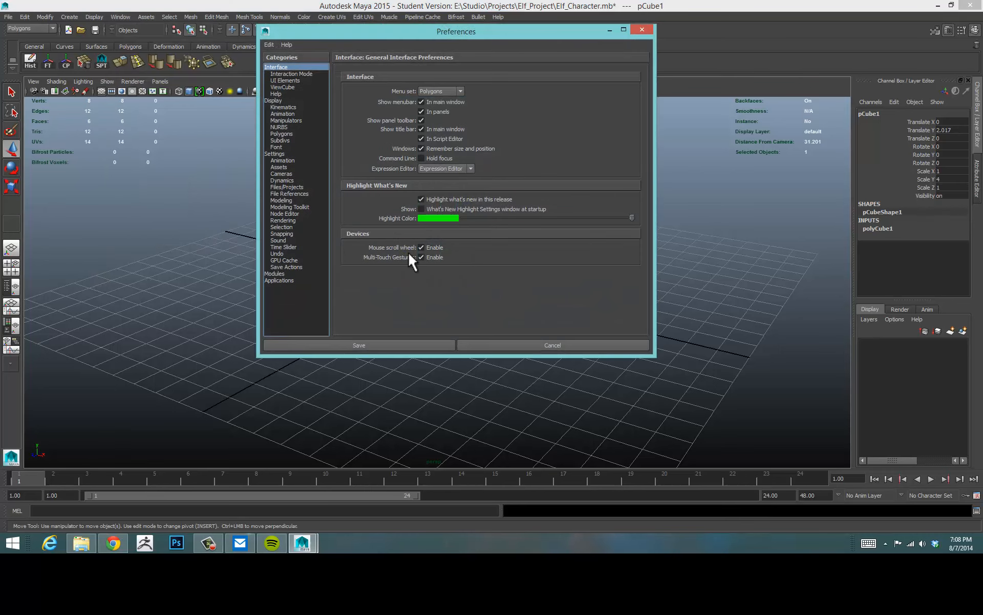
click(275, 154)
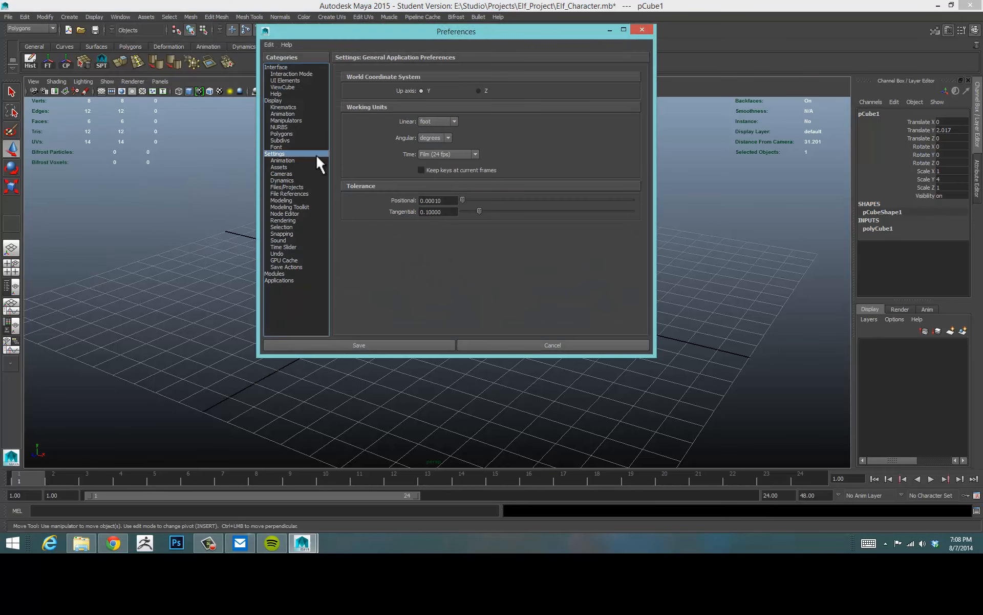
click(453, 123)
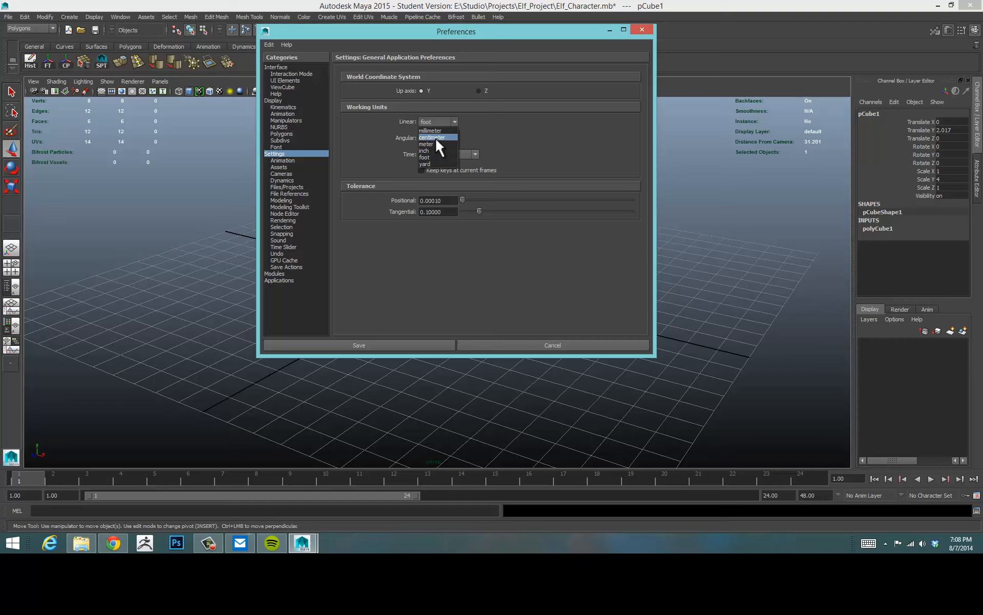
click(435, 137)
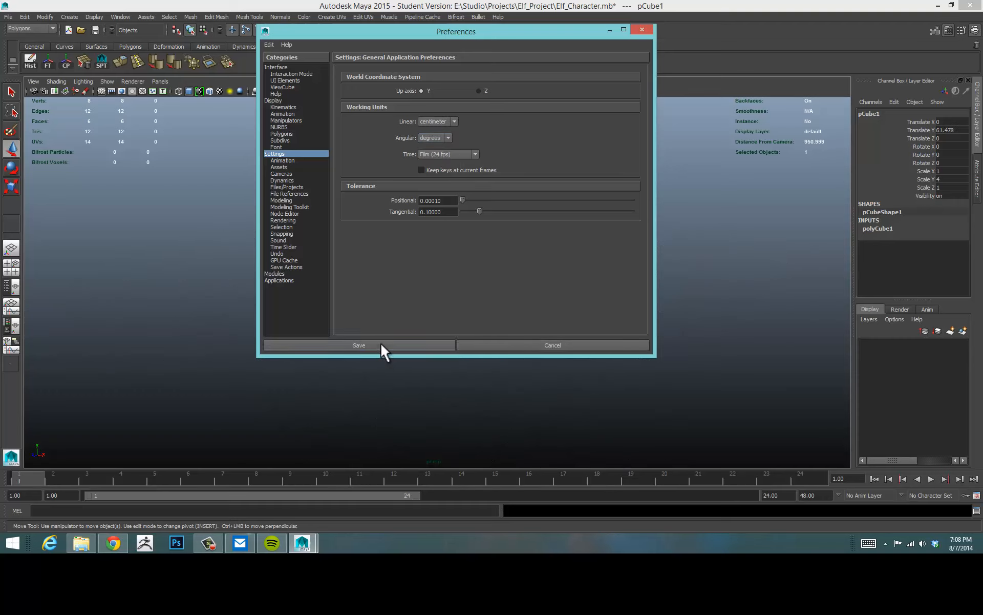
click(364, 344)
click(566, 322)
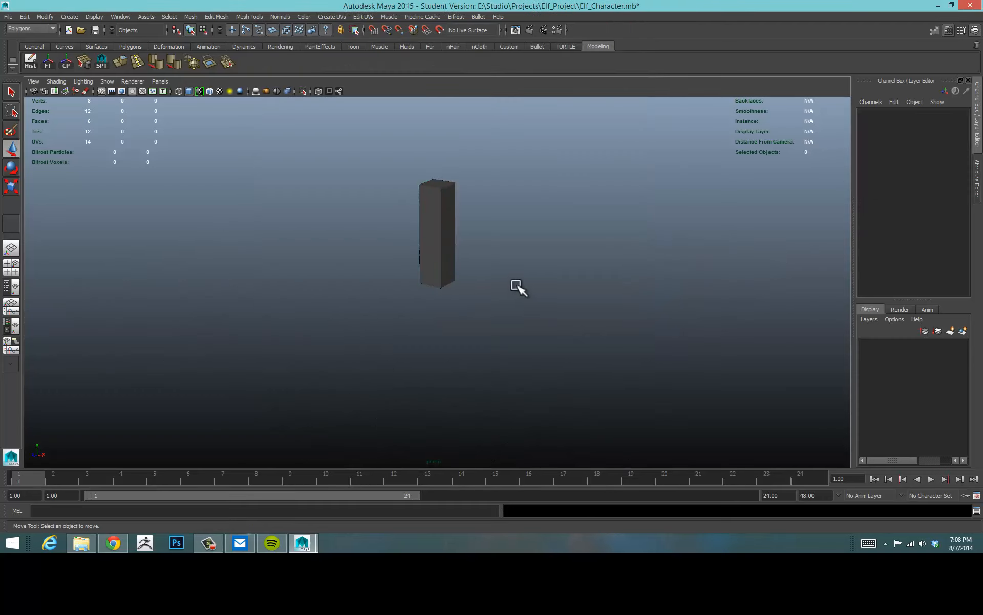
Orbit and zoom around the scene to examine the cube's size.
mouse_move(494, 279)
alt+mouse_down()
mouse_move(509, 232)
mouse_move(478, 268)
mouse_move(502, 294)
alt+mouse_up()
click(434, 263)
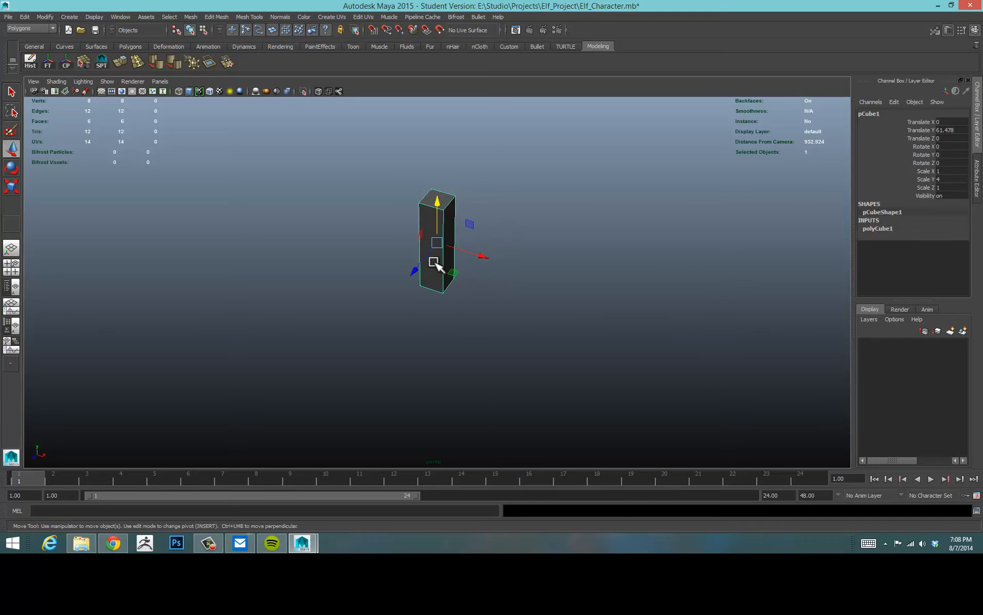
click(492, 305)
alt+drag(428, 301, 448, 248)
click(448, 248)
click(493, 320)
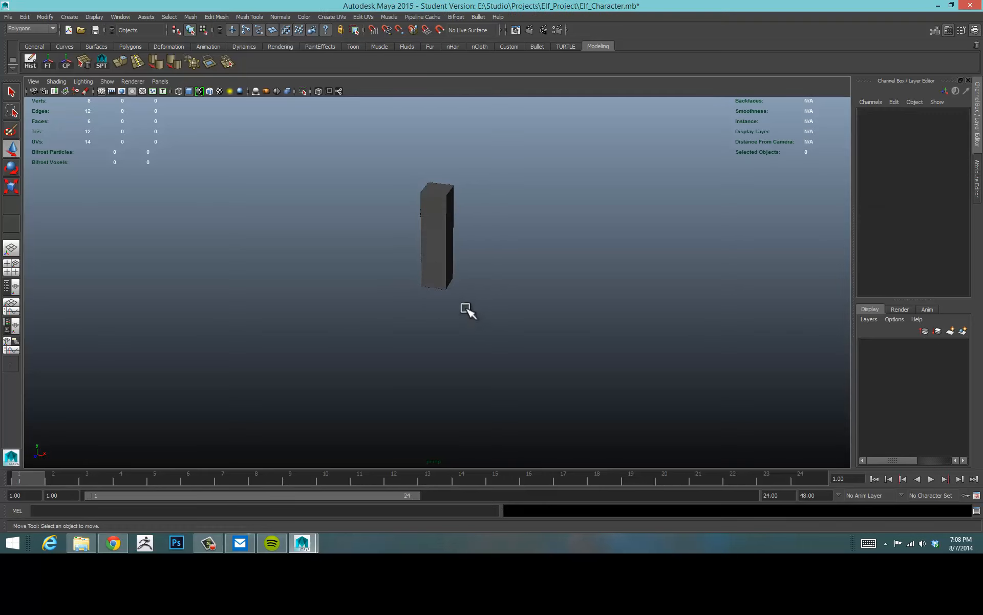
click(430, 241)
alt+drag(557, 260, 525, 265)
alt+right_drag(526, 271, 543, 269)
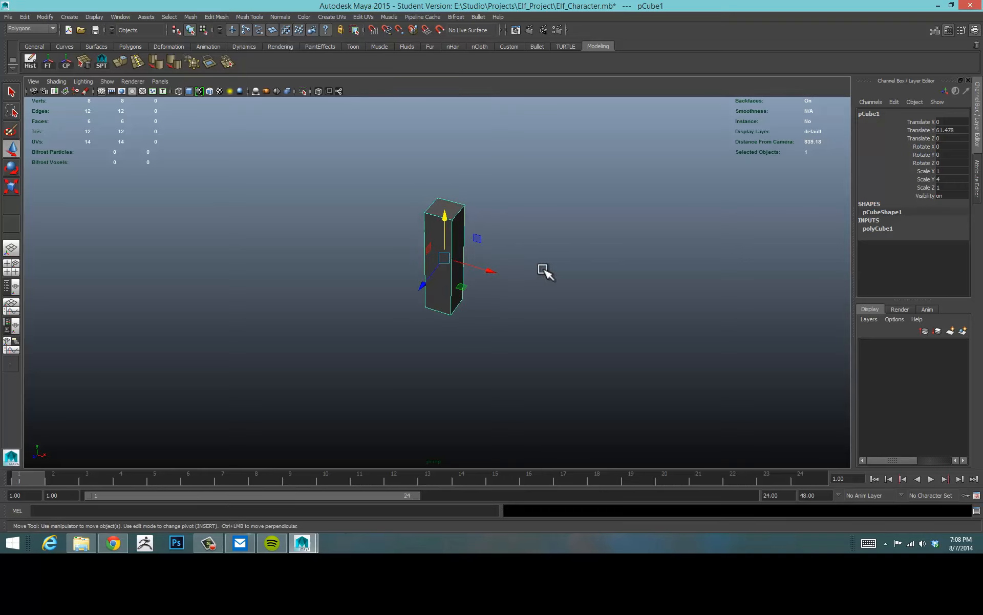
click(564, 258)
alt+drag(566, 257, 542, 241)
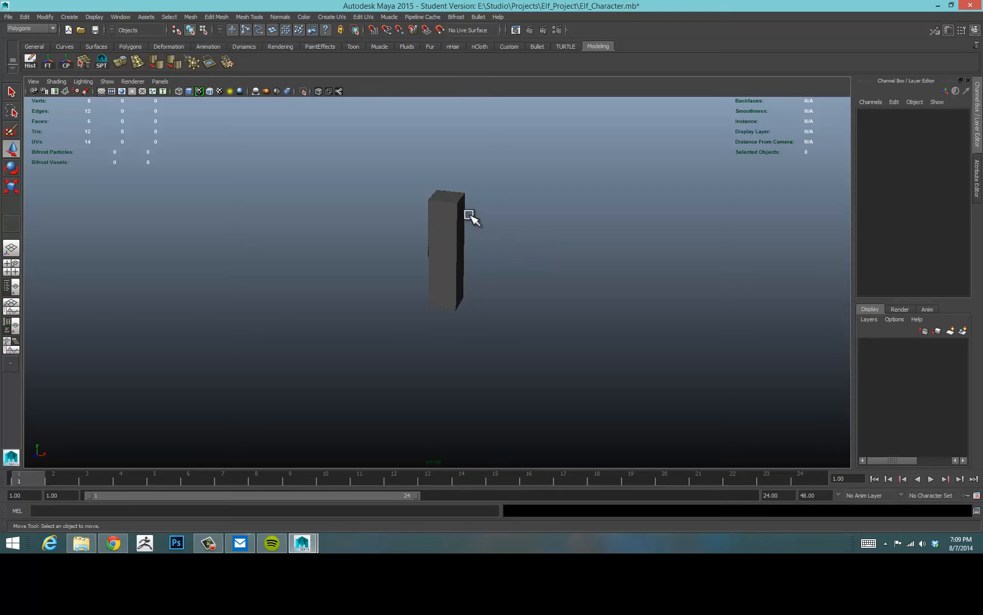
alt+right_drag(493, 211, 290, 294)
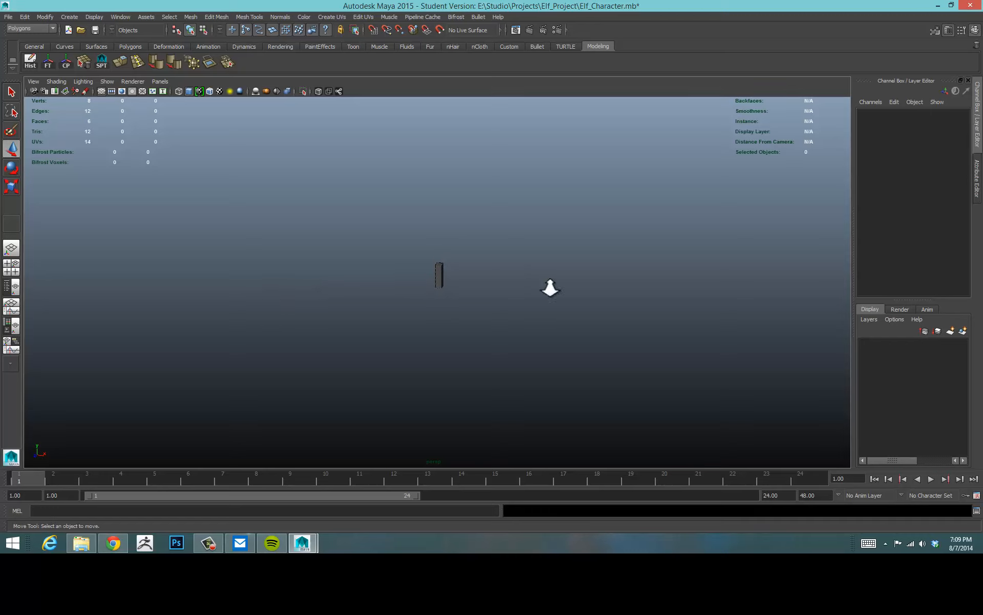
alt+right_drag(551, 288, 953, 252)
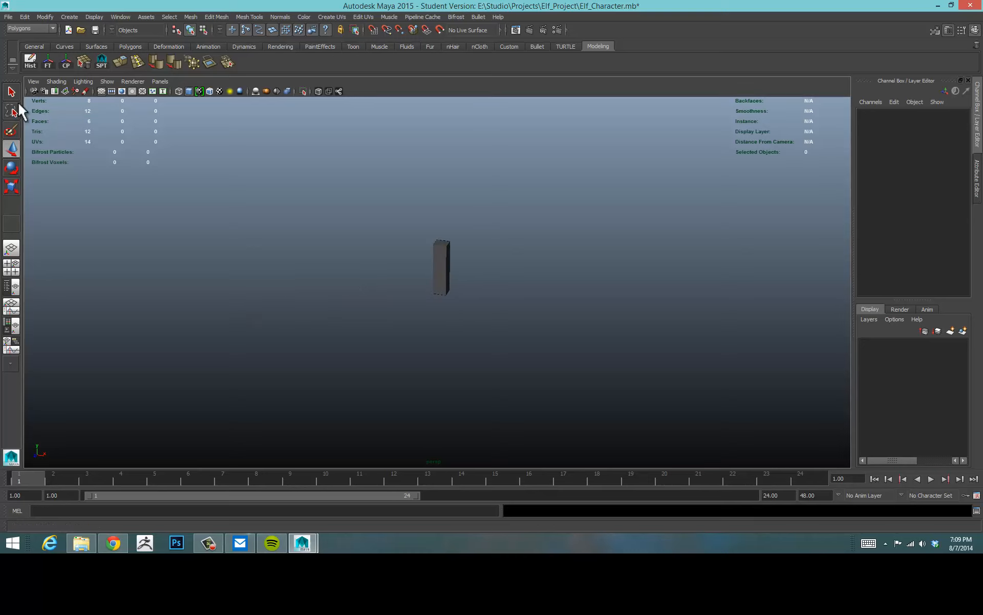
alt+right_drag(296, 209, 371, 207)
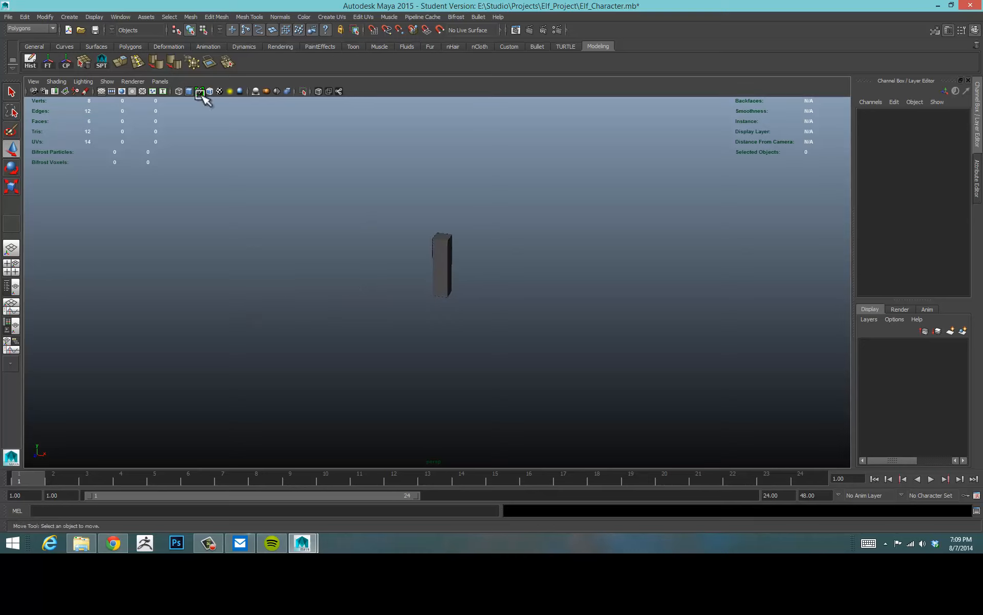
Create a polygon sphere and scale it uniformly to about 724.
click(129, 44)
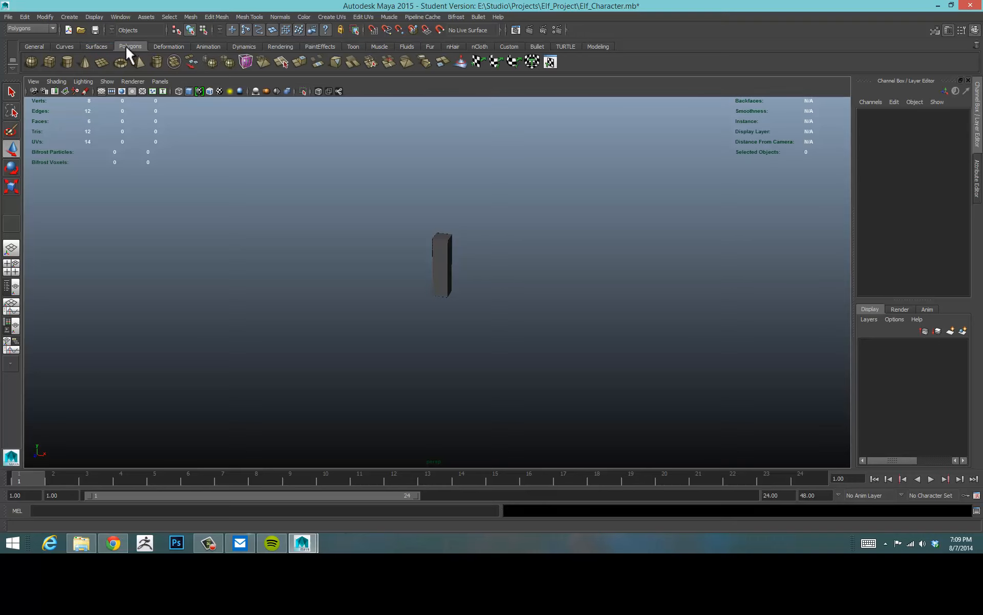
click(31, 62)
key(e)
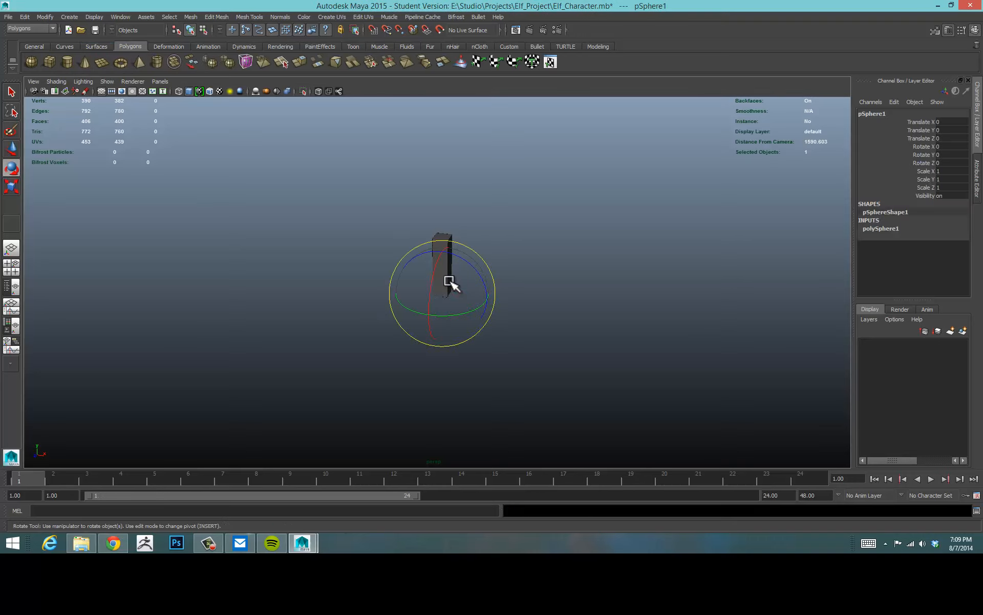
key(r)
middle_drag(463, 288, 809, 259)
drag(444, 293, 715, 263)
alt+right_drag(715, 264, 486, 268)
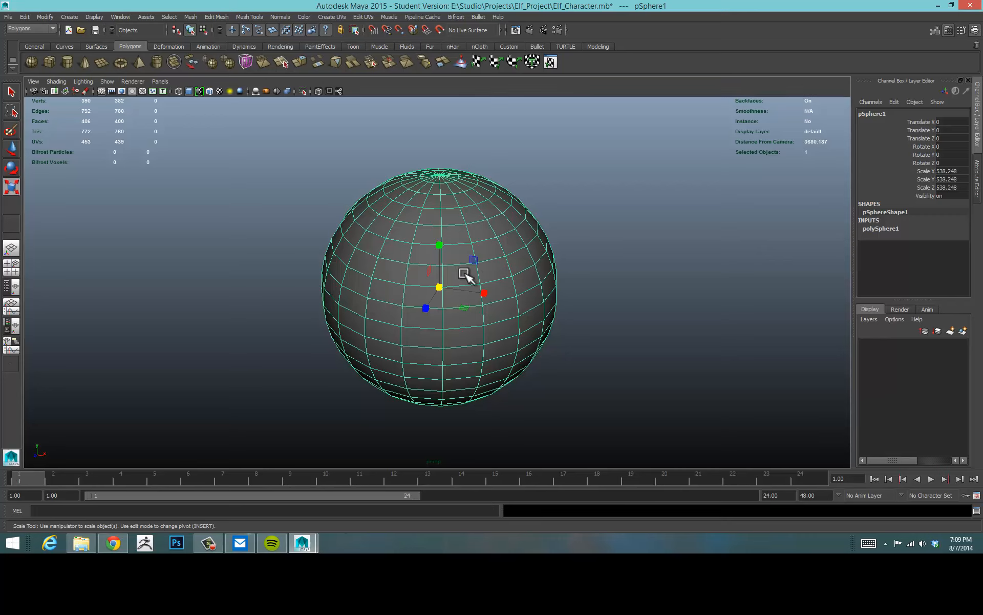
drag(442, 286, 517, 273)
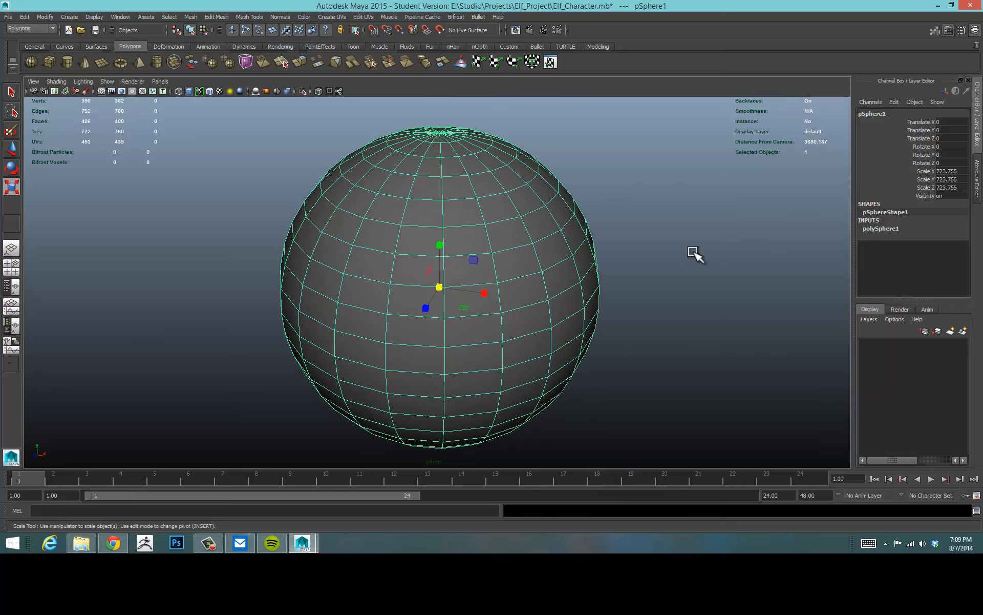
Orbit and dolly around the large sphere to examine how it displays.
click(693, 255)
alt+drag(595, 259, 591, 257)
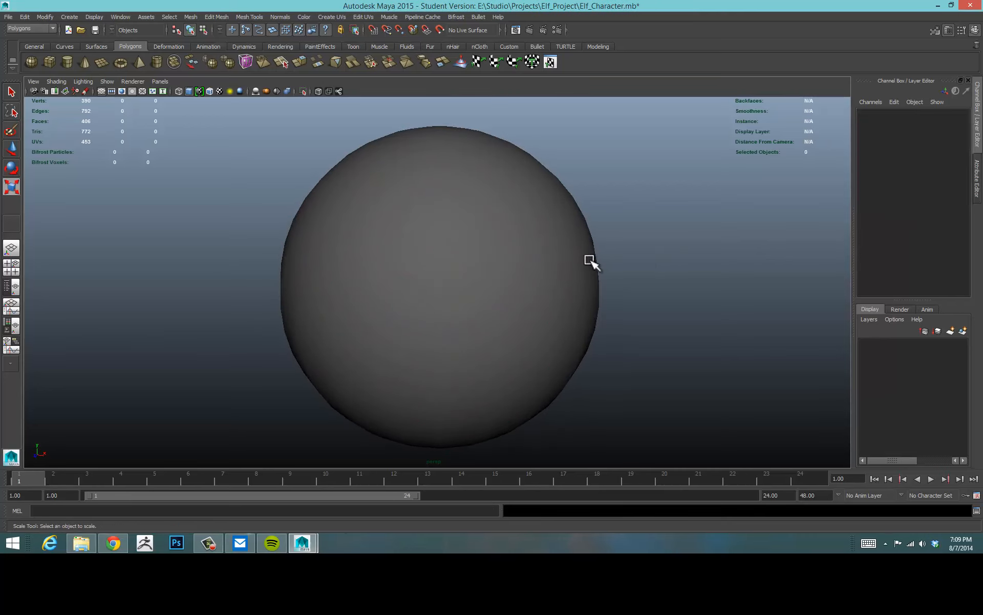
click(564, 260)
alt+drag(681, 254, 658, 253)
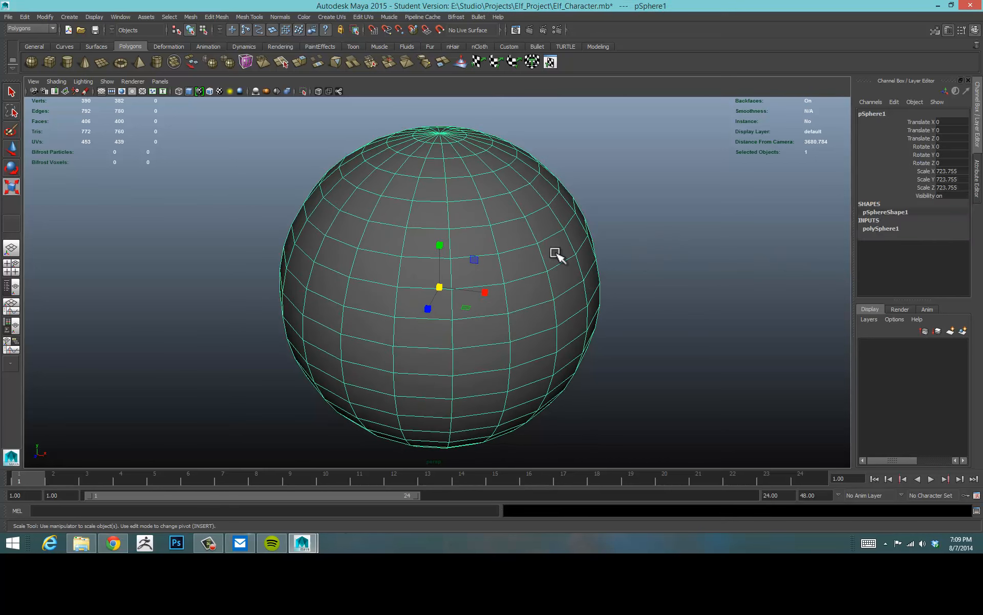
alt+drag(613, 293, 582, 292)
scroll(623, 263, down, 5)
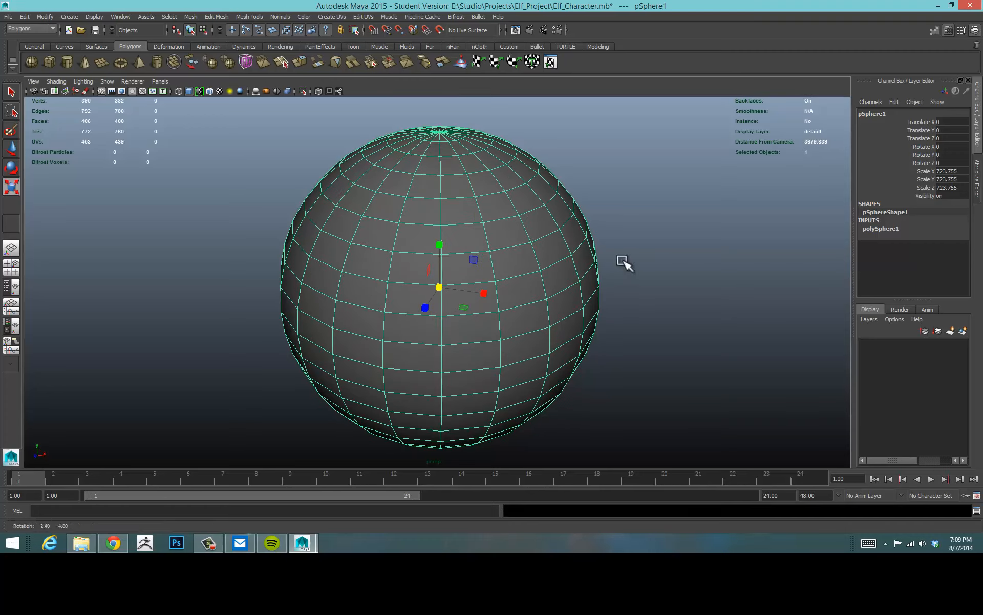
click(616, 247)
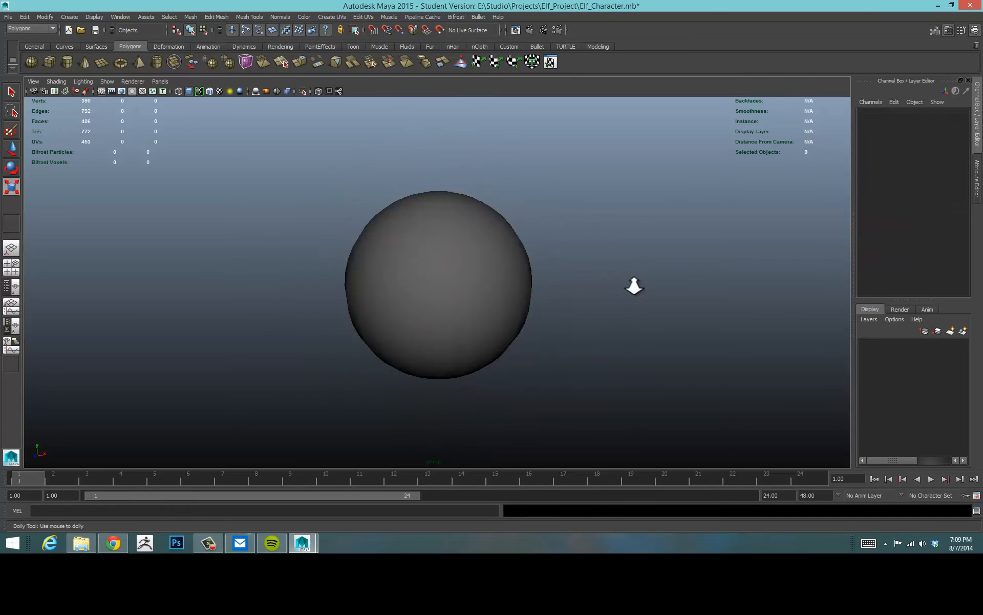
alt+right_drag(635, 285, 623, 268)
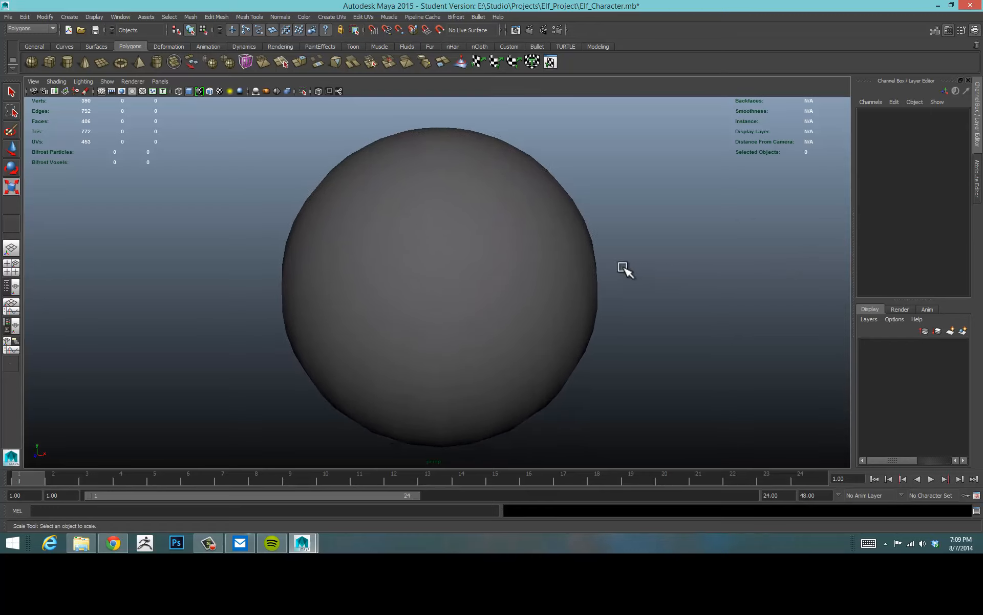
key(r)
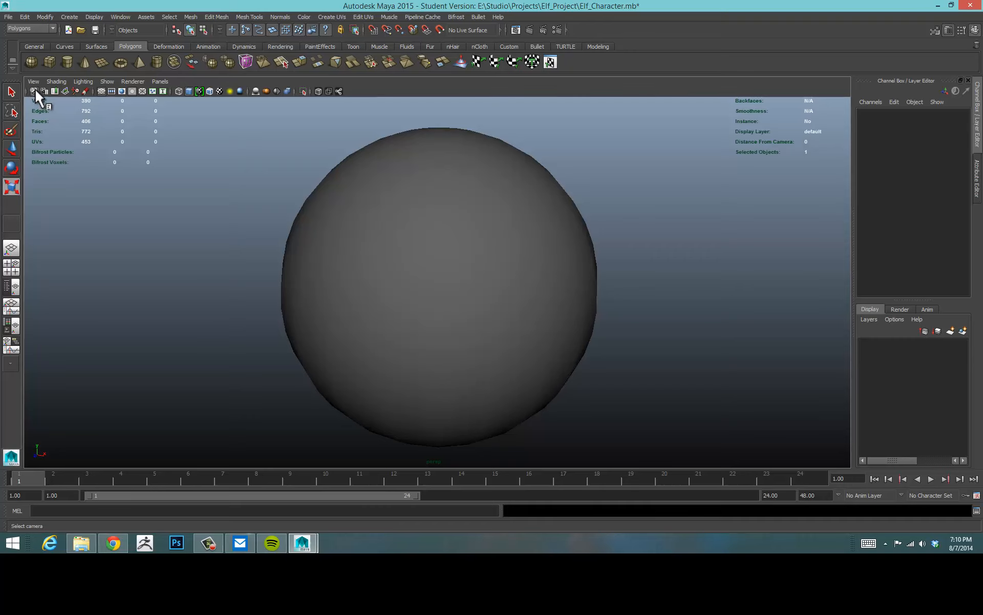
Set the perspective camera's Far Clip Plane to 10000000.
click(33, 90)
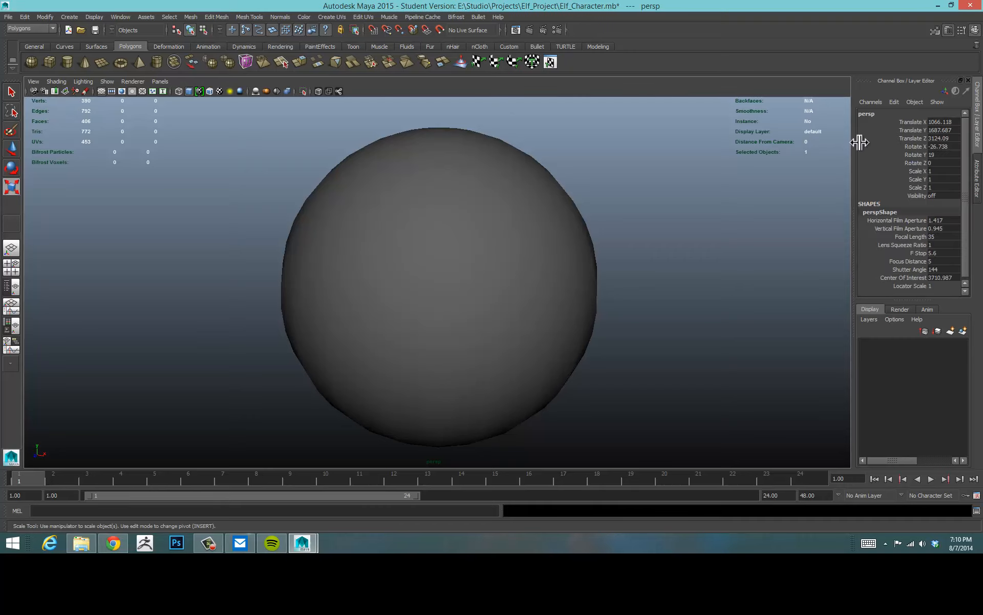
click(978, 177)
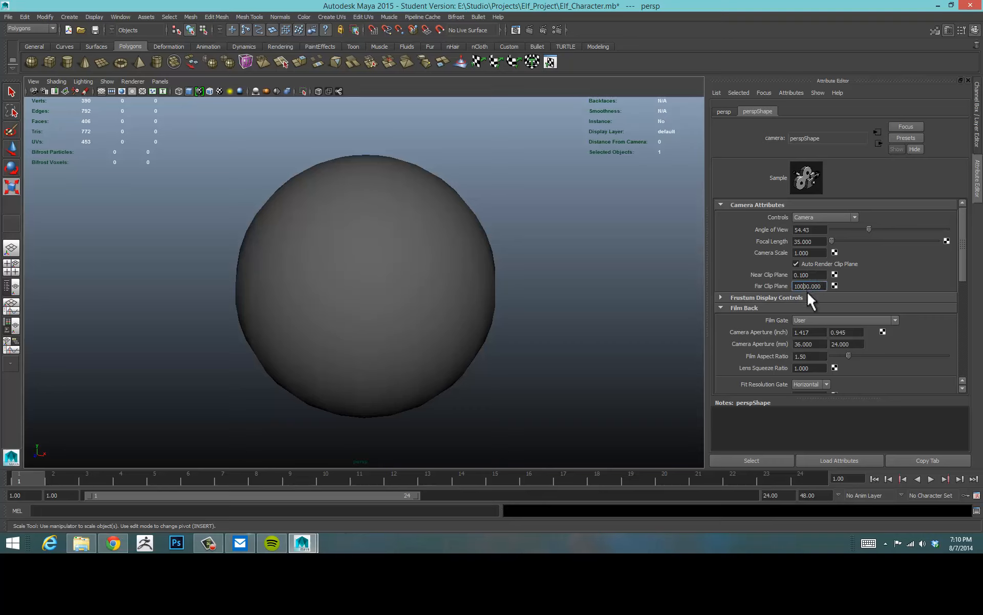
click(417, 246)
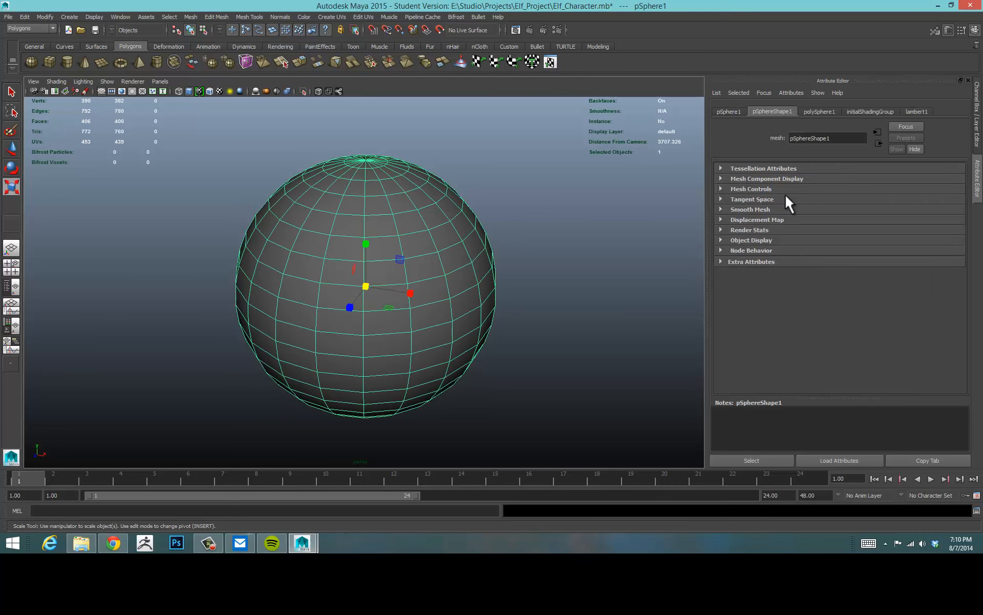
click(978, 121)
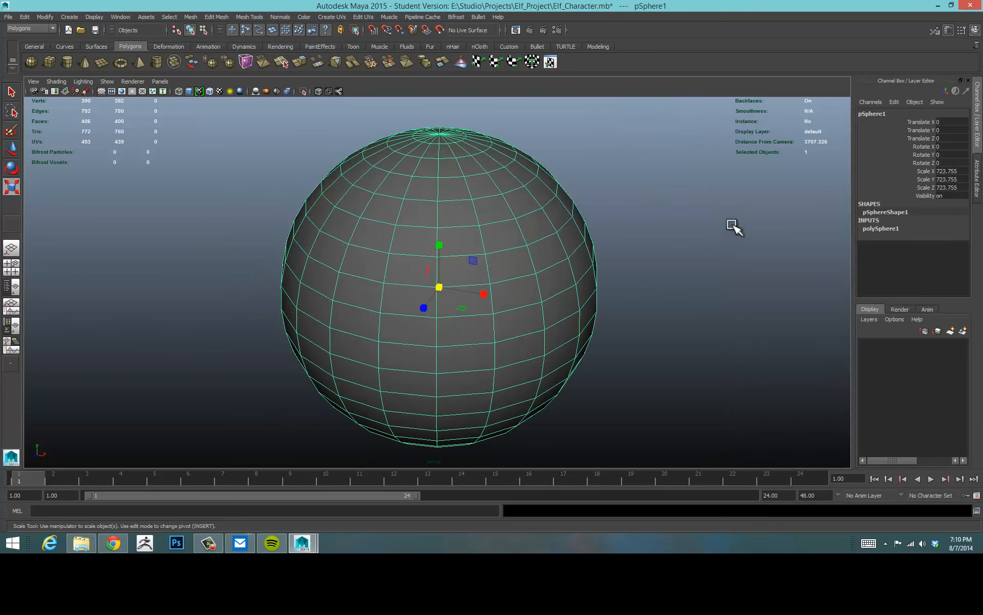
alt+drag(735, 226, 670, 225)
alt+right_drag(676, 232, 690, 215)
alt+drag(656, 221, 683, 207)
alt+right_drag(682, 206, 665, 206)
click(32, 90)
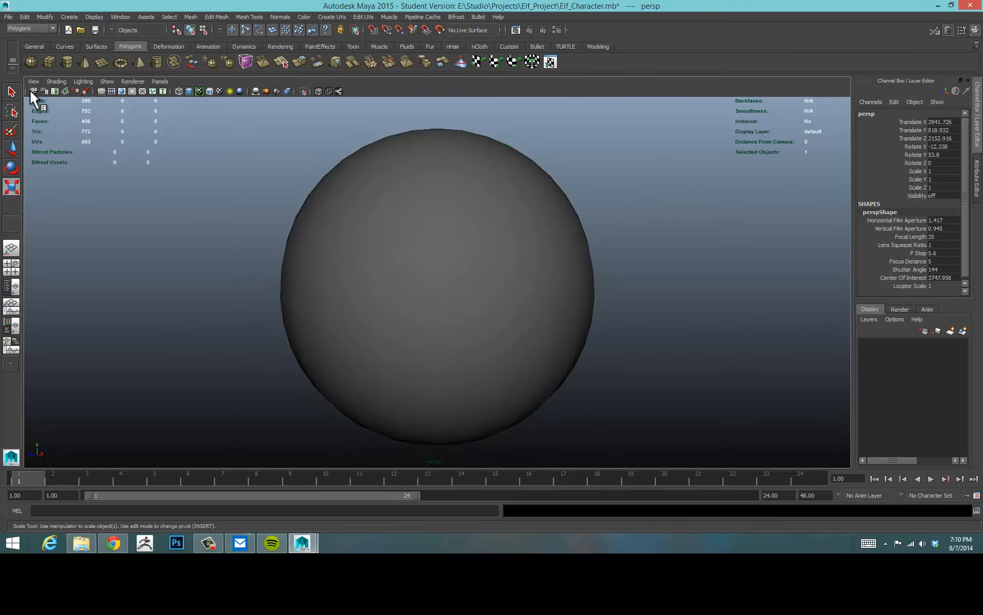
click(971, 165)
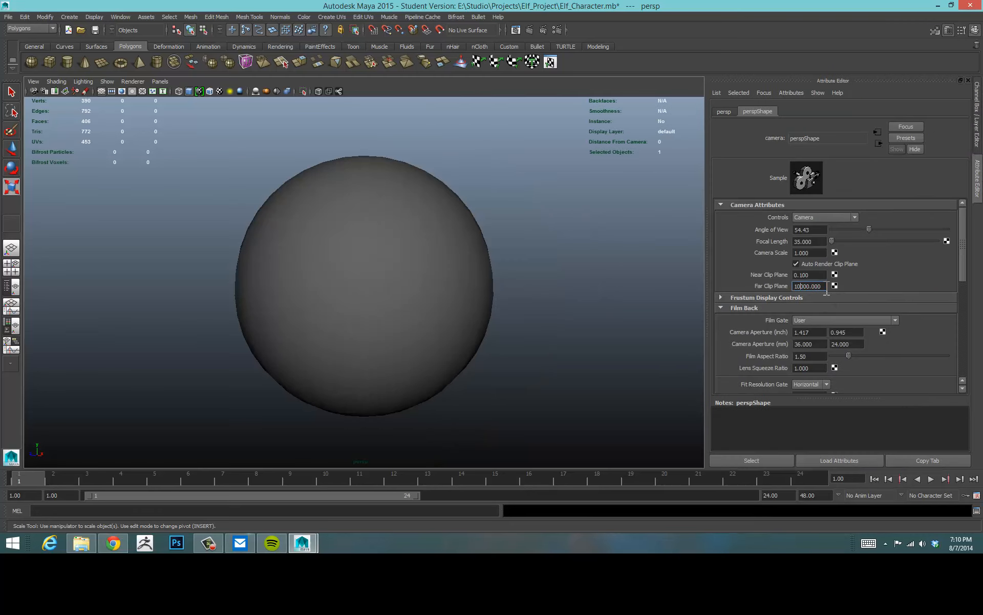
text(000)
Set the perspective camera's Near Clip Plane to 1.
scroll(625, 256, down, 10)
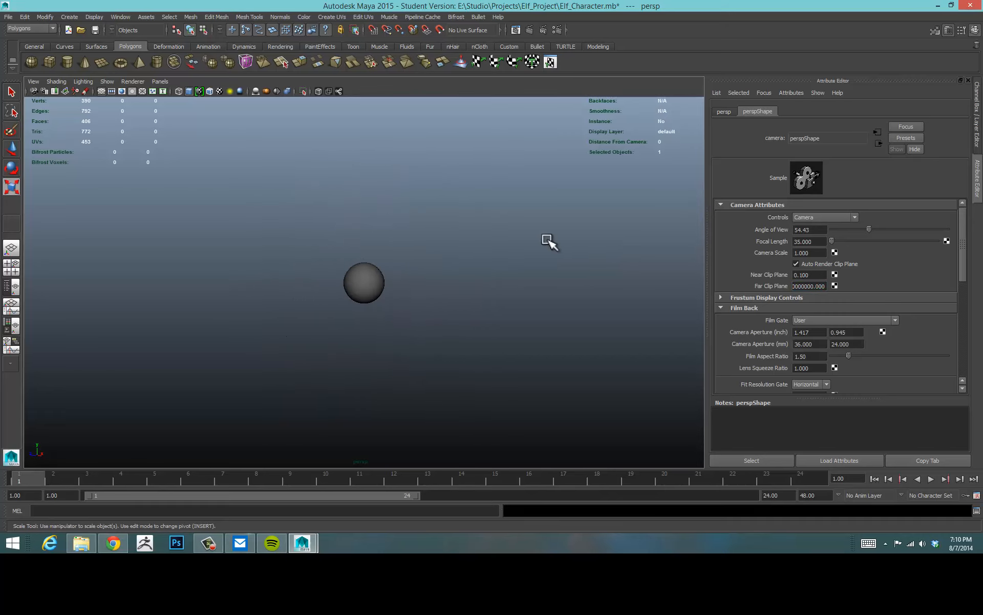
alt+right_drag(550, 242, 338, 295)
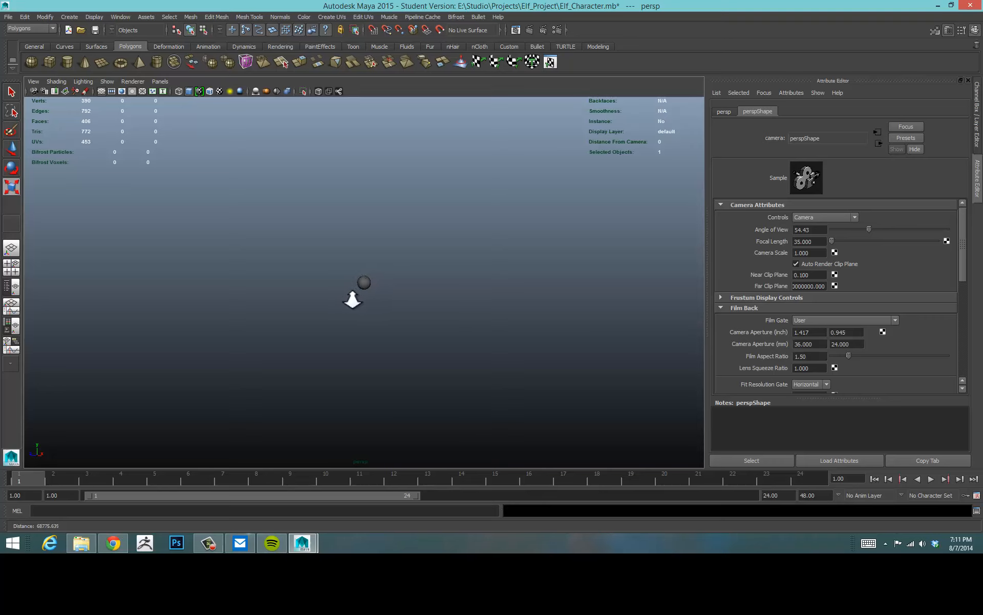
alt+right_drag(366, 296, 730, 274)
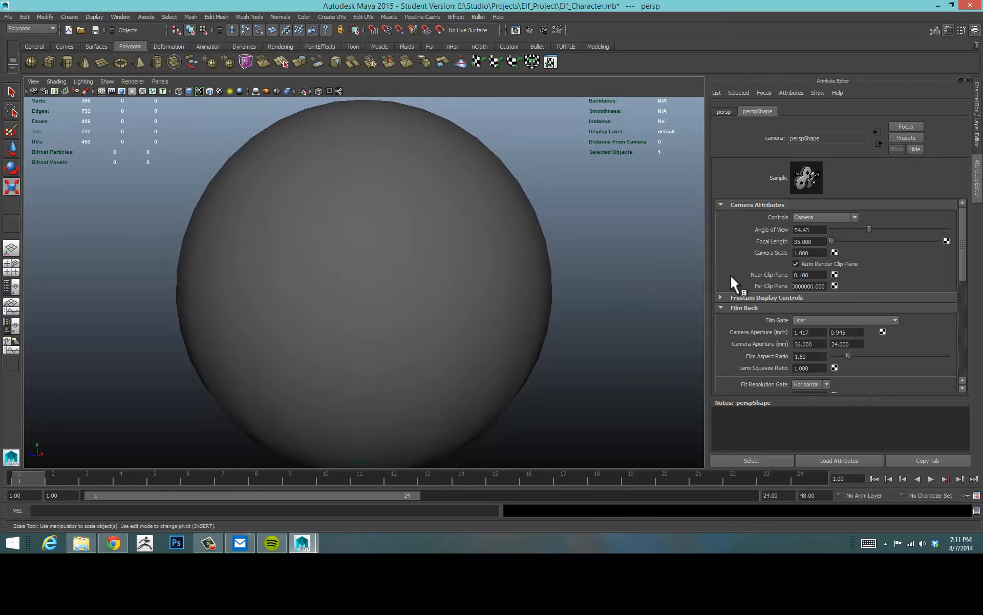
click(810, 275)
alt+drag(588, 287, 589, 287)
click(589, 259)
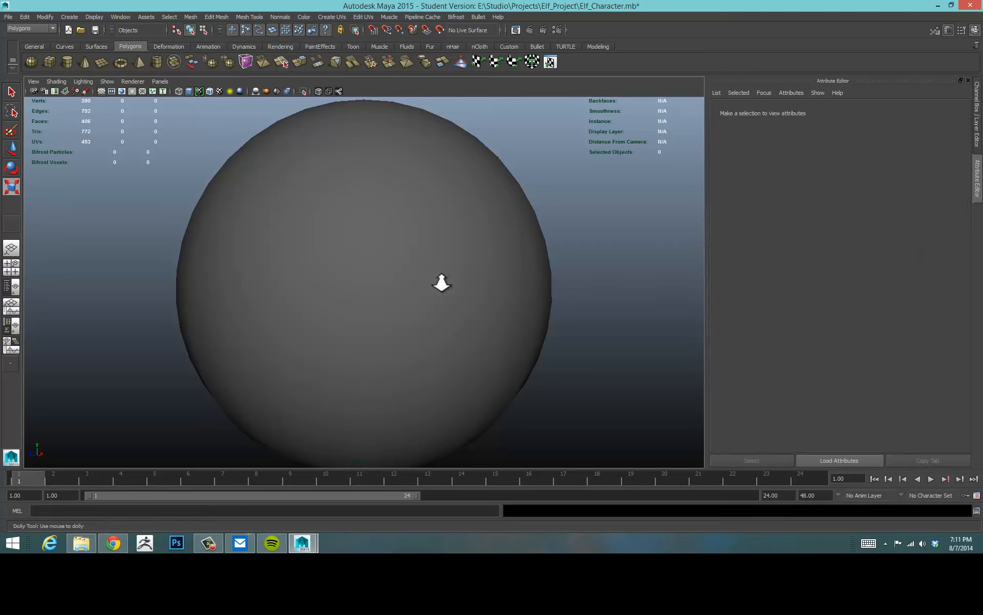
Delete the large sphere.
alt+right_drag(439, 281, 553, 278)
scroll(442, 285, down, 15)
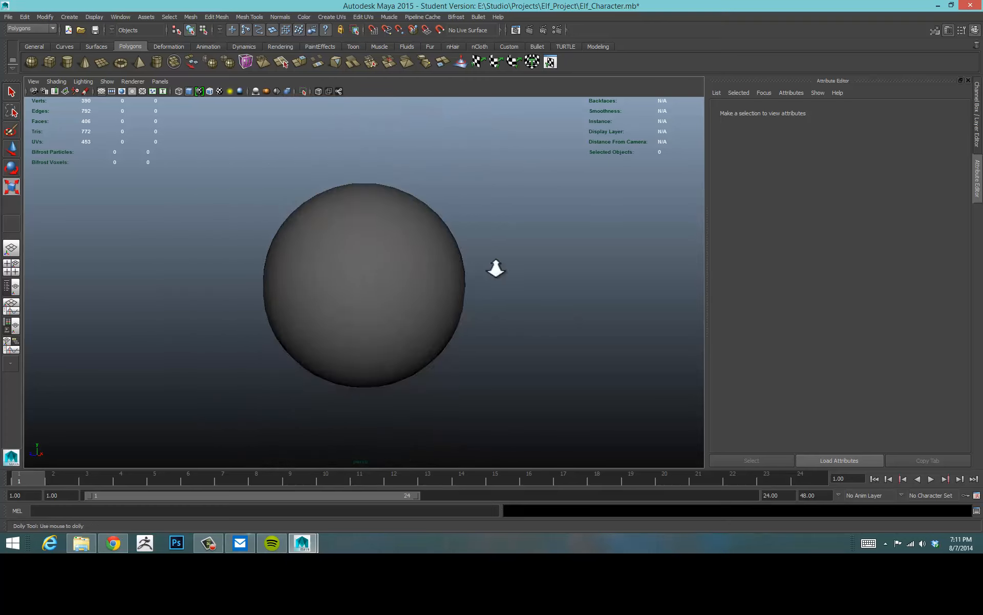
scroll(426, 257, down, 3)
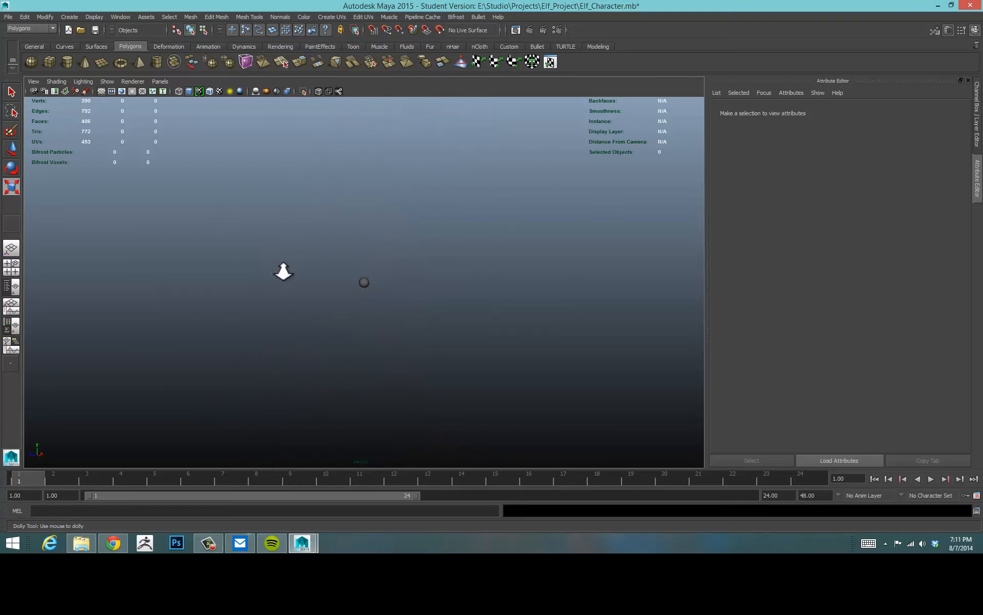
alt+right_drag(261, 270, 448, 253)
alt+drag(448, 252, 451, 252)
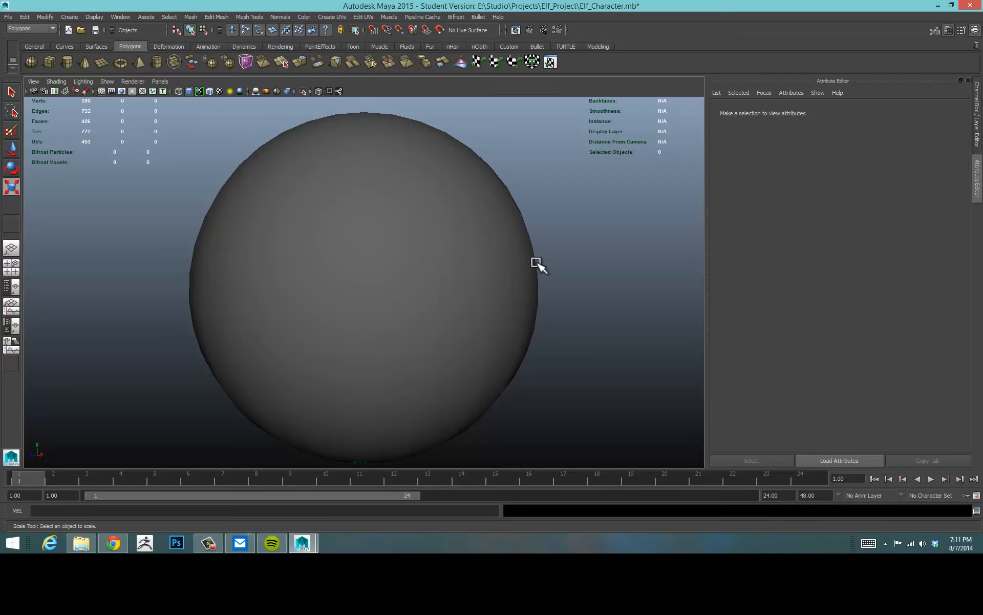
alt+drag(536, 263, 581, 251)
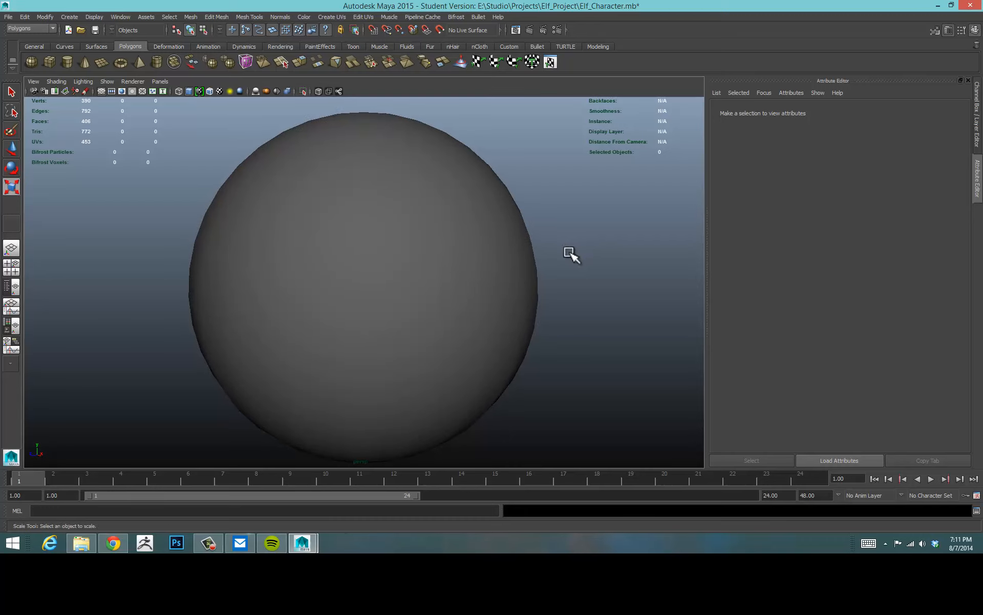
click(475, 259)
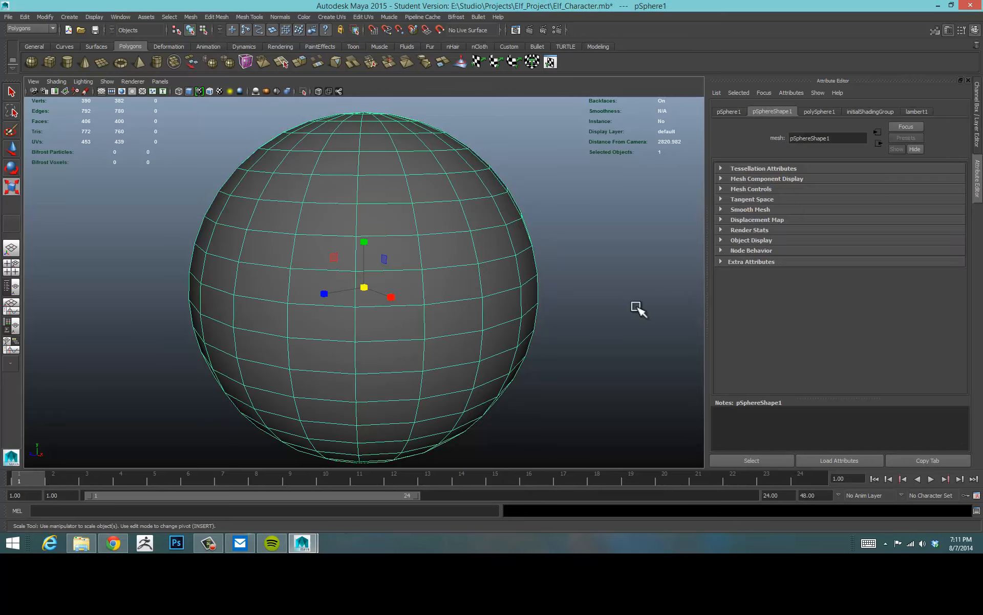
key(Delete)
Orbit and dolly around the body cube to examine it up close.
alt+right_drag(353, 267, 524, 261)
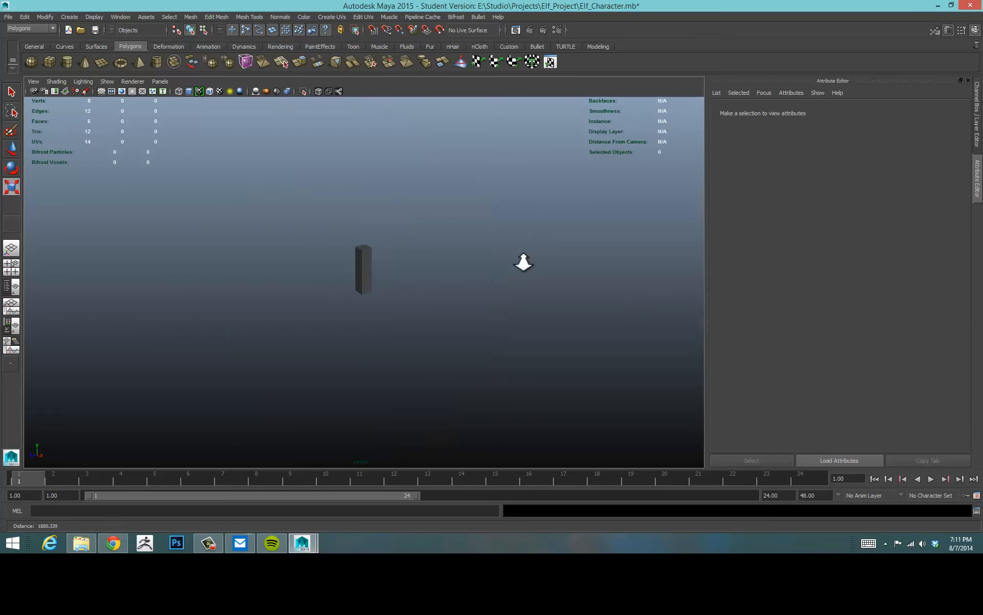
alt+right_drag(392, 269, 461, 262)
alt+drag(464, 250, 472, 224)
alt+middle_drag(471, 224, 472, 277)
alt+right_drag(474, 278, 493, 276)
alt+drag(493, 275, 509, 277)
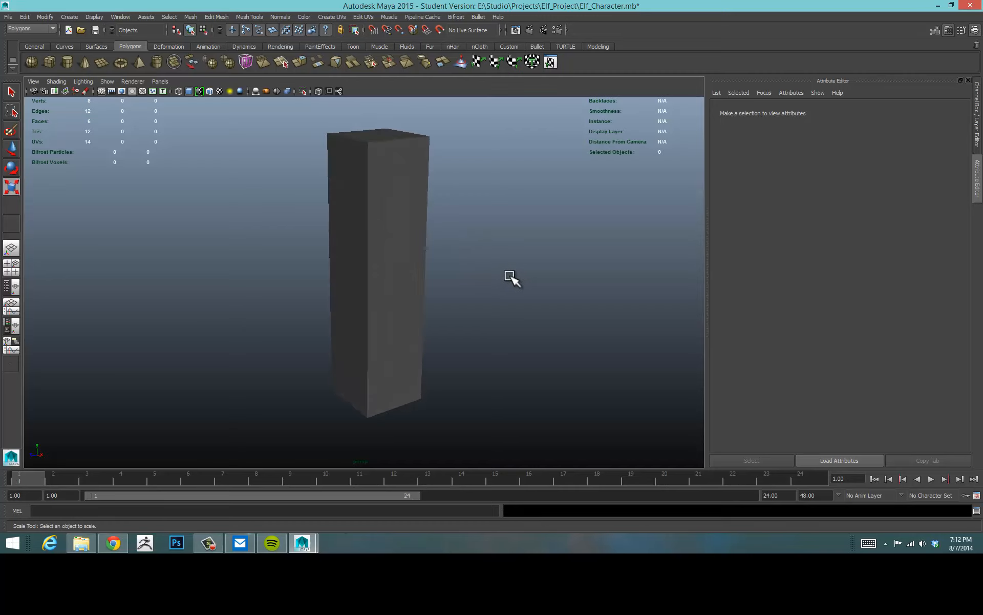
alt+middle_drag(509, 266, 513, 272)
alt+right_drag(463, 272, 510, 268)
alt+middle_drag(512, 268, 522, 267)
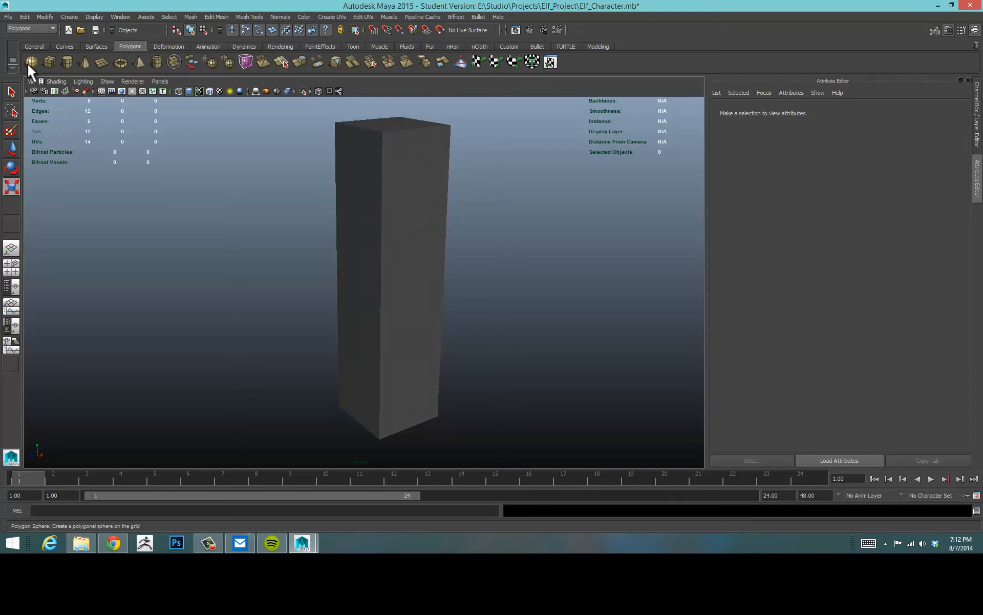
Create a new polygon sphere and scale it uniformly to about 35.
click(32, 90)
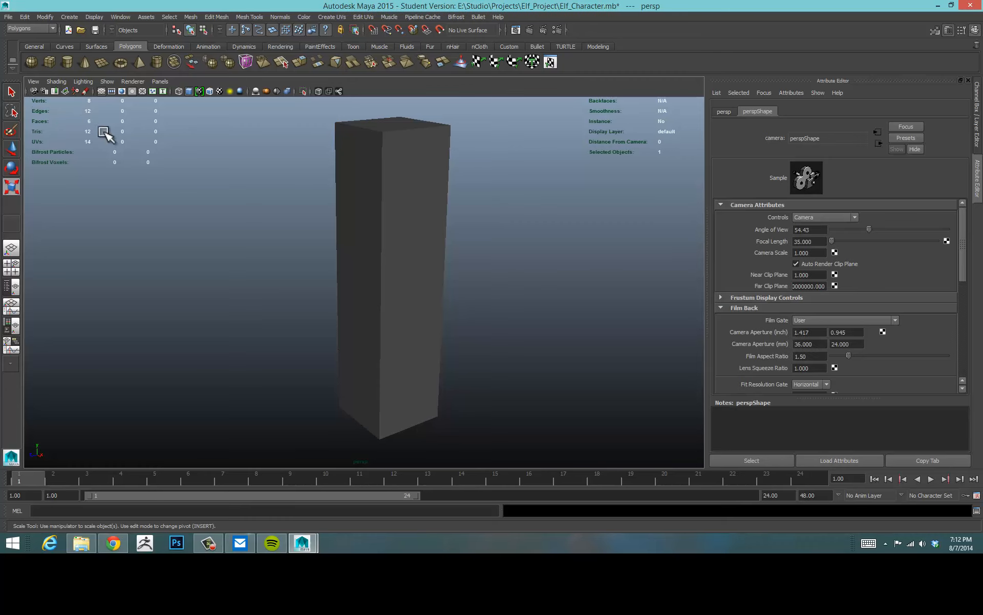
click(32, 62)
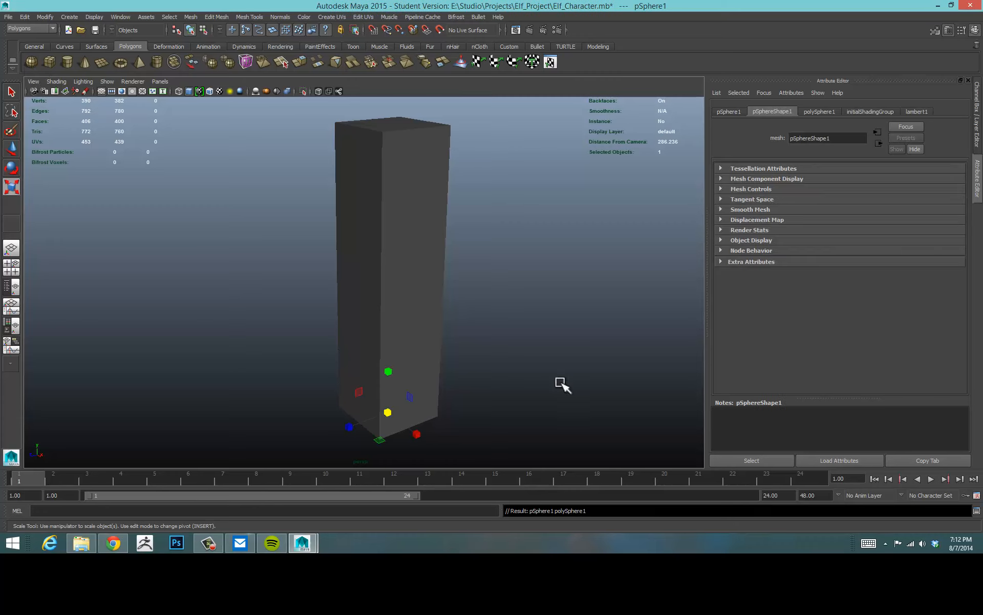
drag(382, 420, 527, 389)
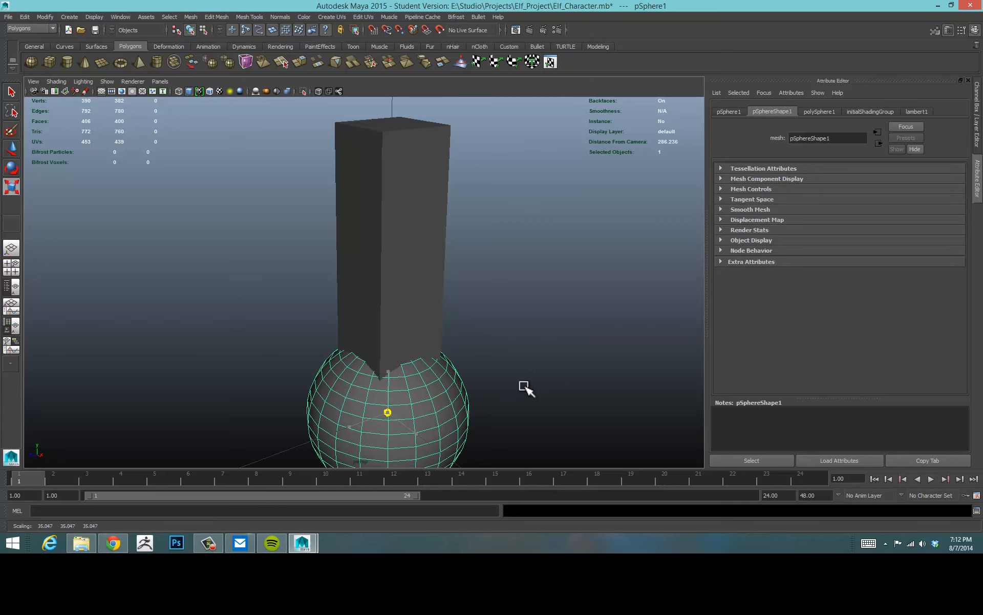
Move the sphere up to sit on top of the body cube as the head.
key(w)
drag(395, 363, 364, 102)
alt+middle_drag(416, 170, 430, 234)
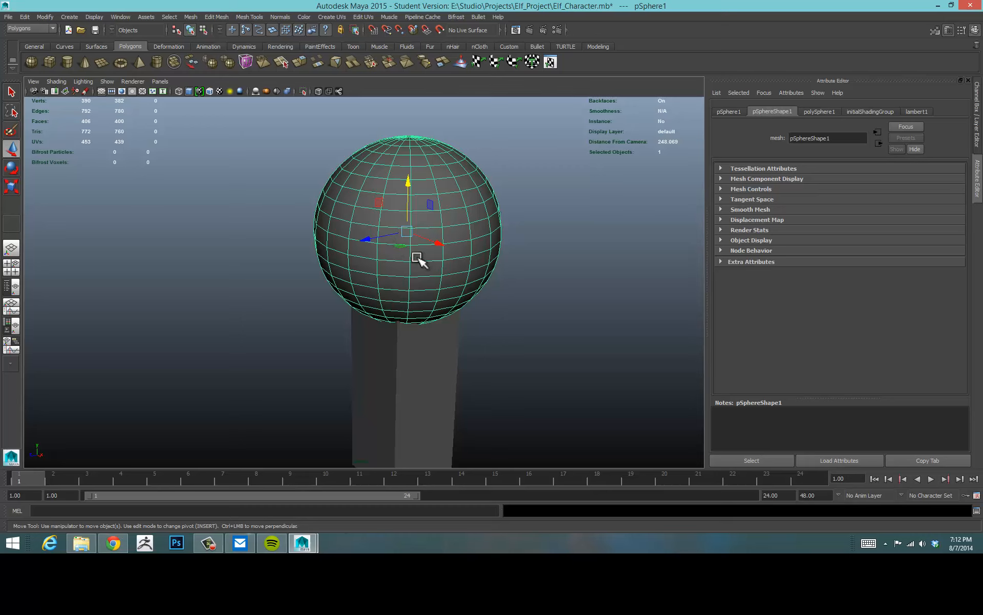
Duplicate the head sphere and scale the copy down uniformly to about 7.76 as an eye on the head's front.
key(ctrl+d)
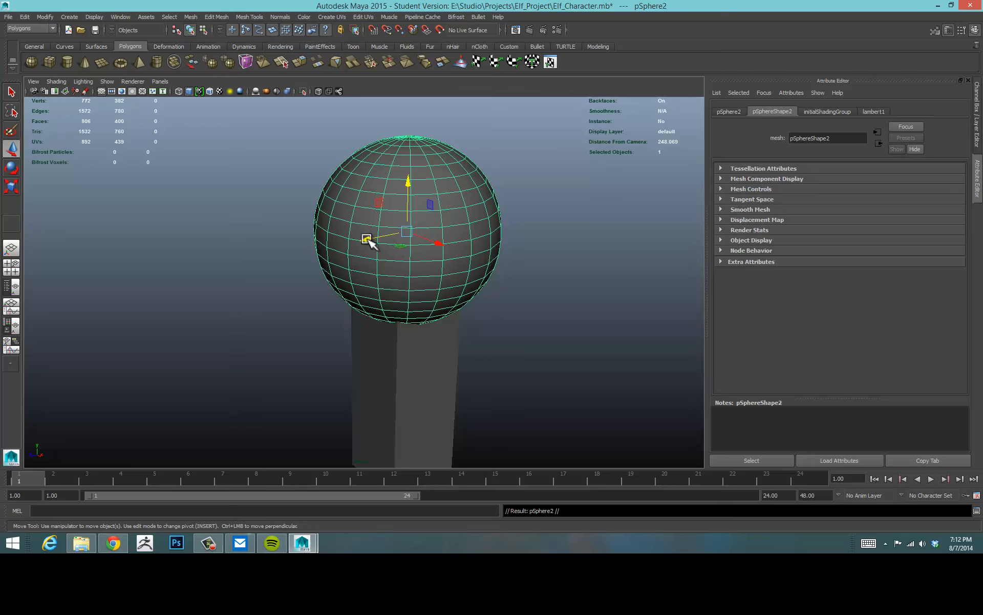
drag(366, 240, 183, 287)
key(e)
key(r)
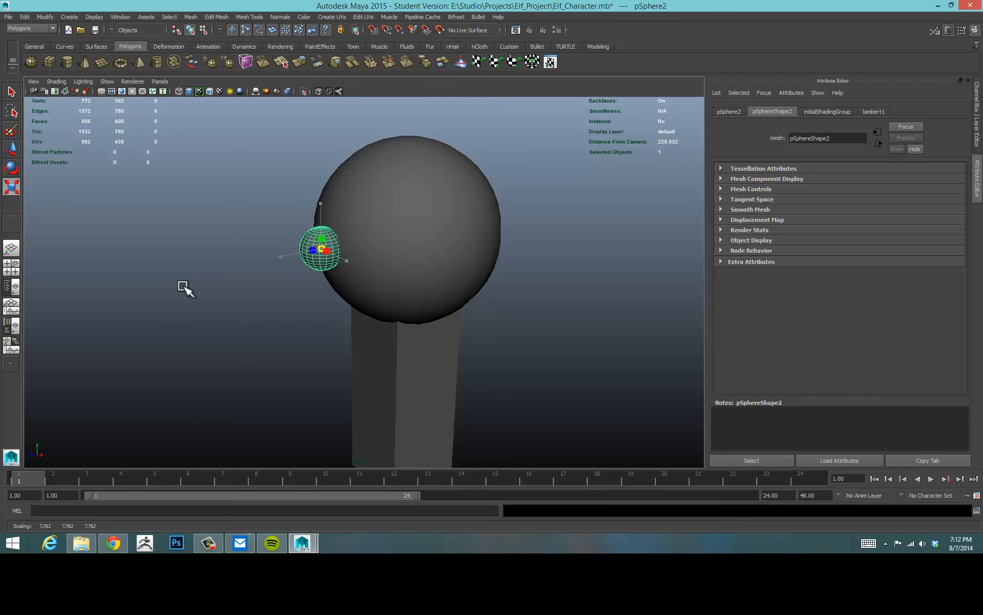
key(w)
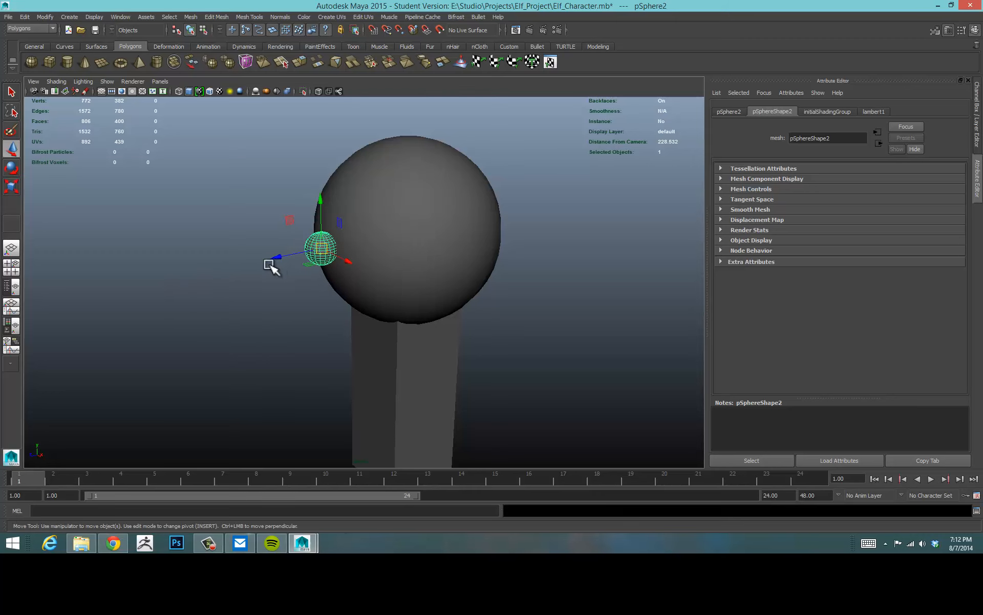
Orbit and zoom around the head to examine the eye sphere's placement.
click(515, 271)
mouse_move(480, 317)
alt+mouse_down()
mouse_move(470, 327)
mouse_move(527, 322)
mouse_move(521, 307)
mouse_move(487, 318)
mouse_move(494, 325)
alt+mouse_up()
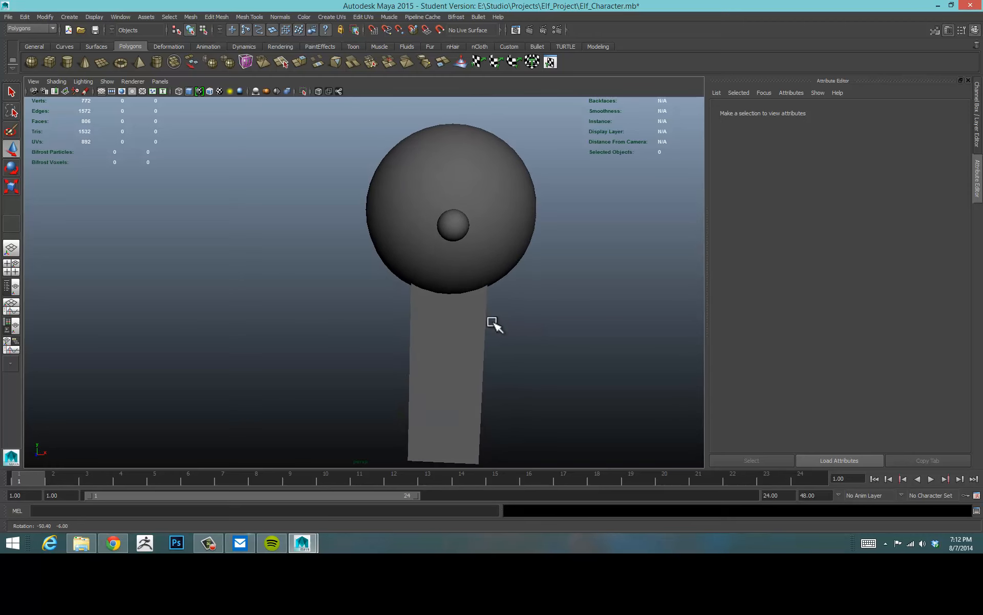
click(502, 239)
scroll(615, 237, up, 5)
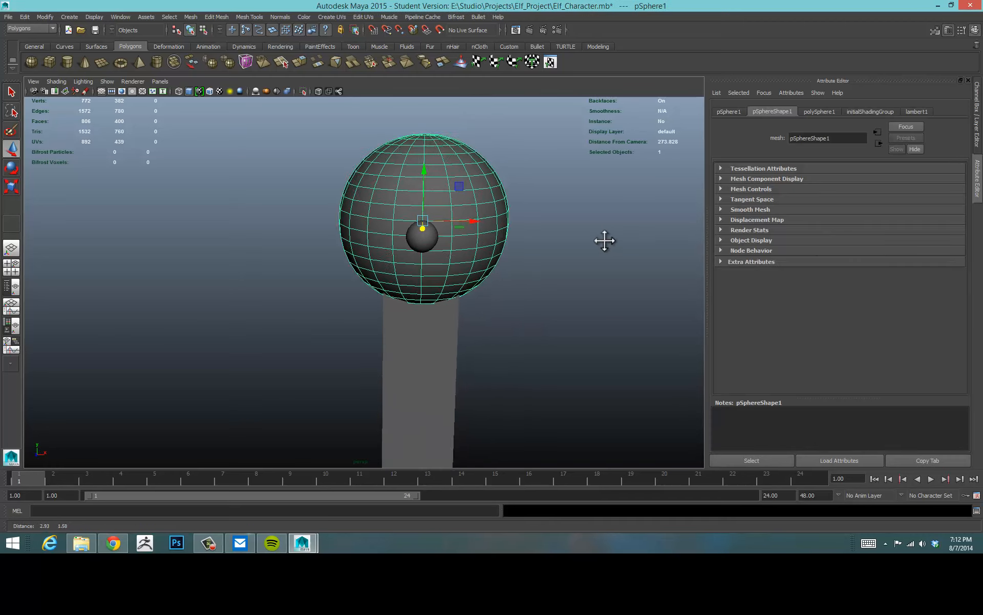
alt+middle_drag(574, 249, 559, 344)
alt+right_drag(574, 333, 658, 316)
alt+drag(593, 319, 599, 307)
alt+right_drag(577, 309, 617, 301)
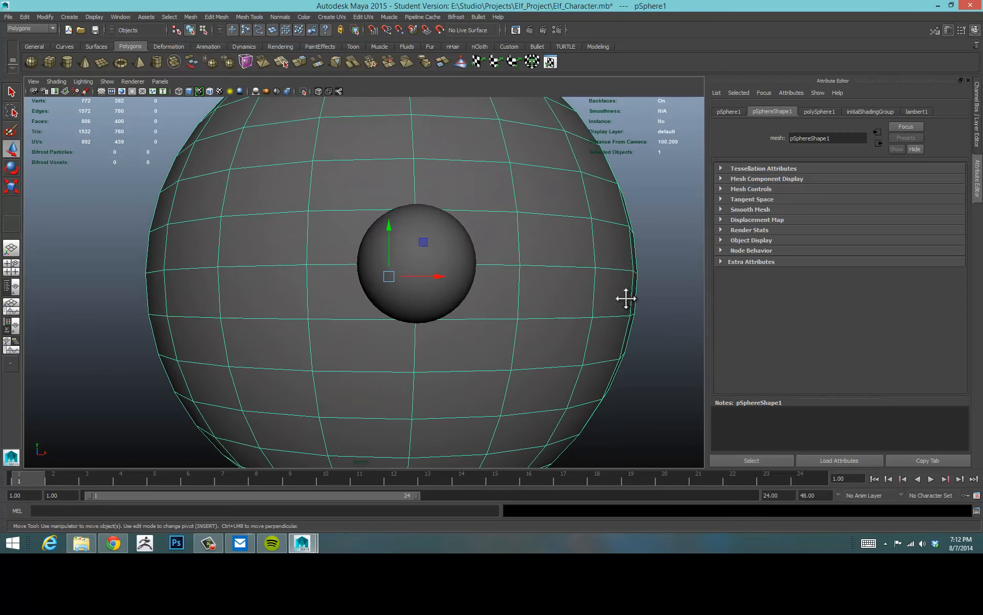
alt+middle_drag(626, 299, 595, 313)
alt+right_drag(591, 315, 613, 308)
alt+drag(612, 309, 564, 303)
mouse_move(540, 307)
alt+right_down()
mouse_move(564, 299)
mouse_move(549, 304)
alt+right_up()
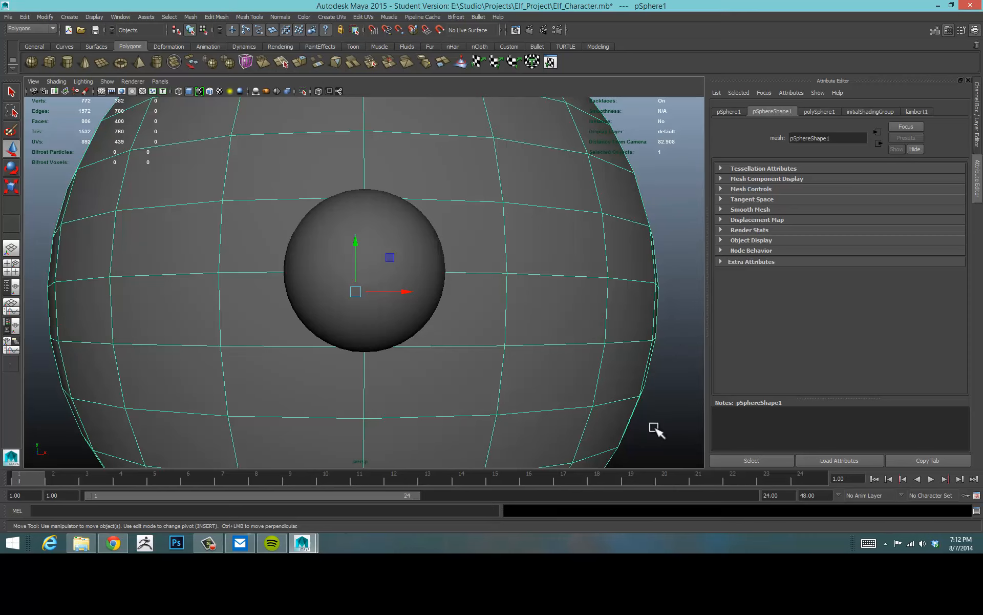
Zoom out and reframe the head and eye from the front to inspect them.
scroll(421, 259, down, 3)
scroll(490, 245, down, 2)
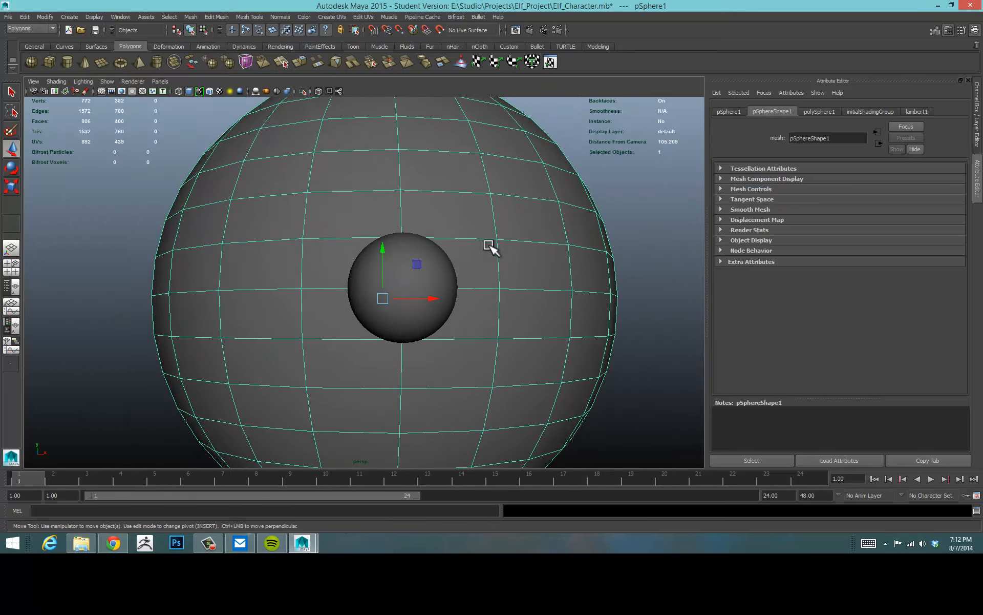
scroll(486, 249, down, 1)
scroll(546, 269, down, 3)
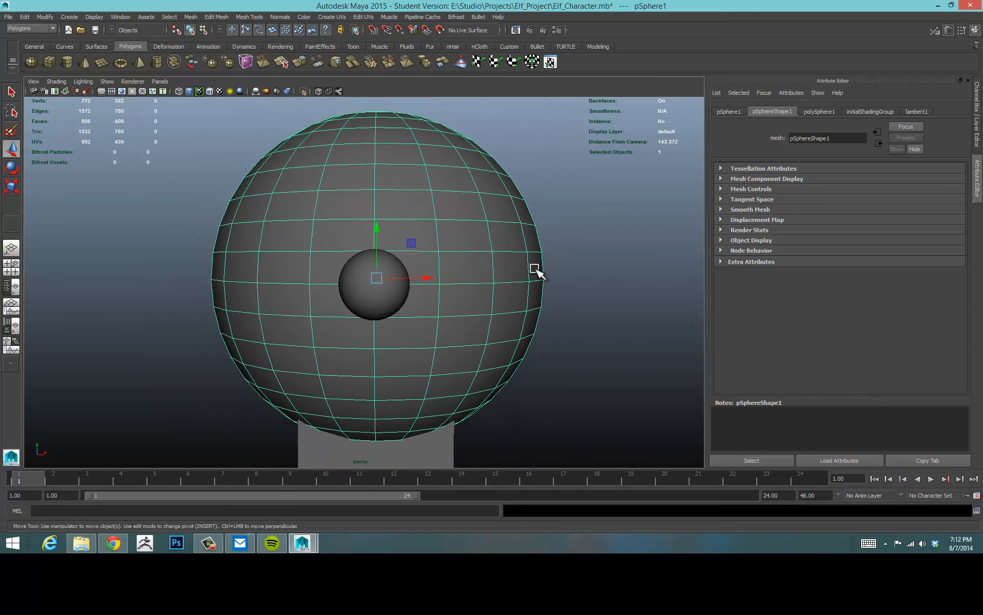
mouse_move(517, 270)
alt+mouse_down()
mouse_move(499, 272)
mouse_move(521, 275)
alt+mouse_up()
alt+right_drag(593, 277, 503, 288)
alt+drag(502, 287, 472, 306)
alt+middle_drag(475, 305, 527, 239)
click(569, 264)
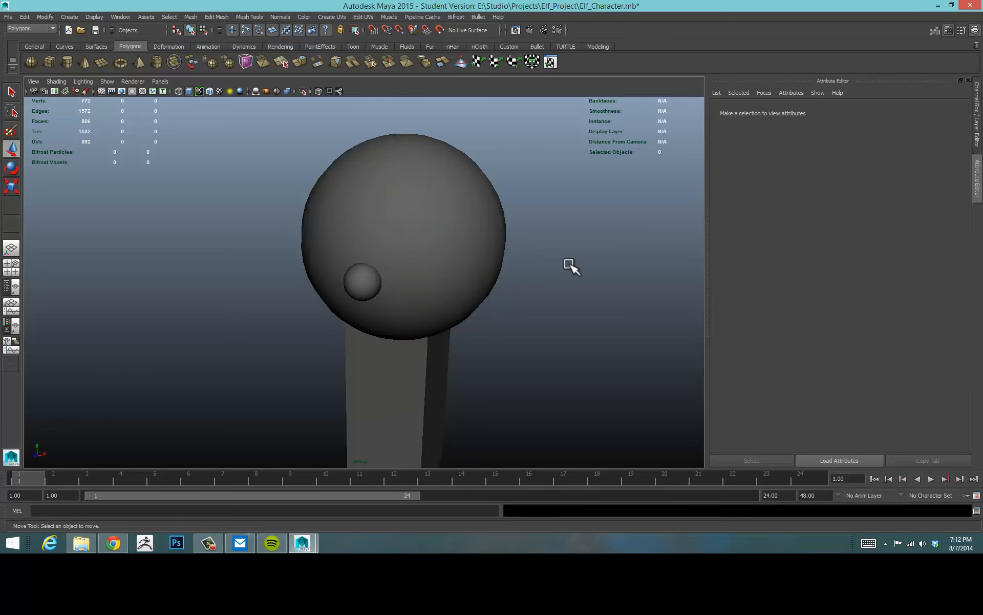
click(429, 279)
click(362, 280)
click(530, 299)
click(473, 263)
alt+drag(592, 250, 590, 215)
alt+middle_drag(590, 216, 587, 233)
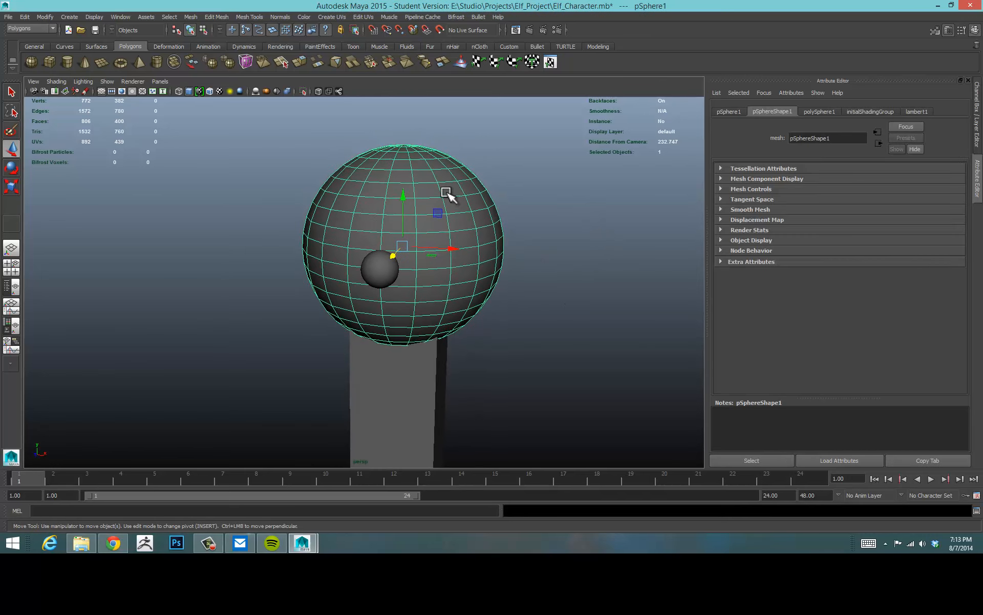
Select the perspective camera and set its focal length to 50.
click(33, 91)
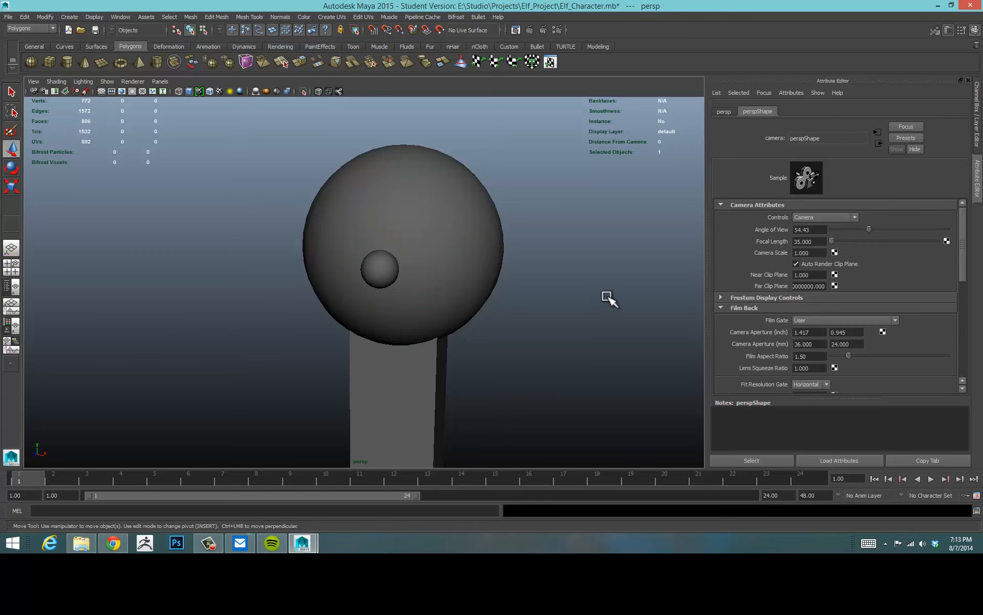
click(609, 295)
click(437, 239)
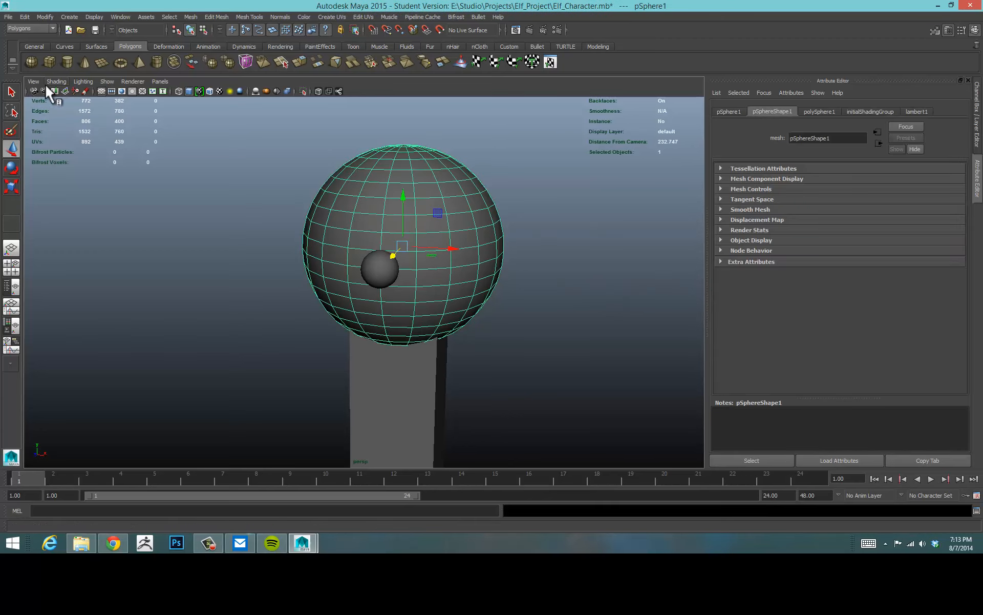
click(31, 91)
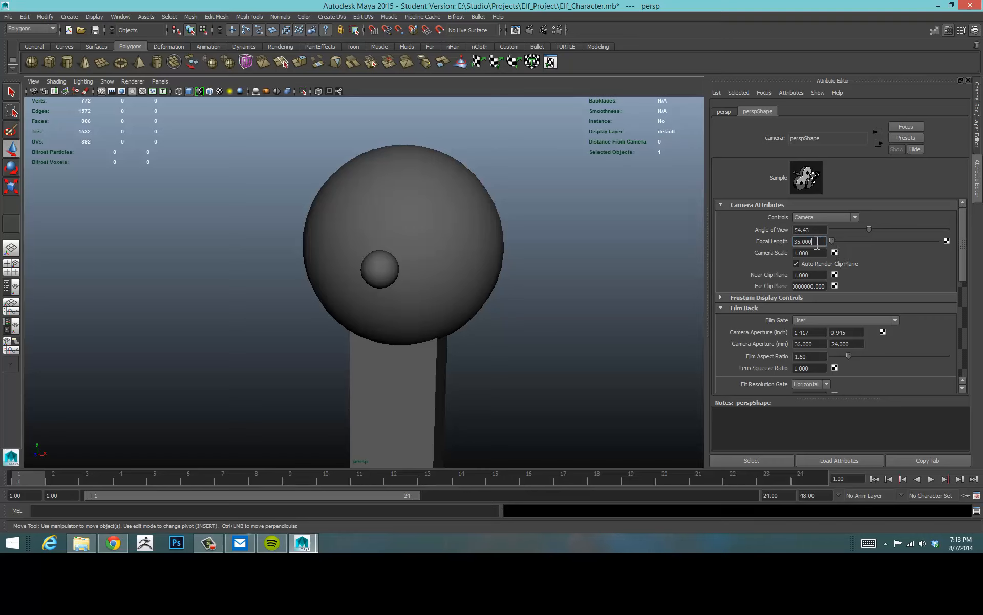
text(50)
key(Return)
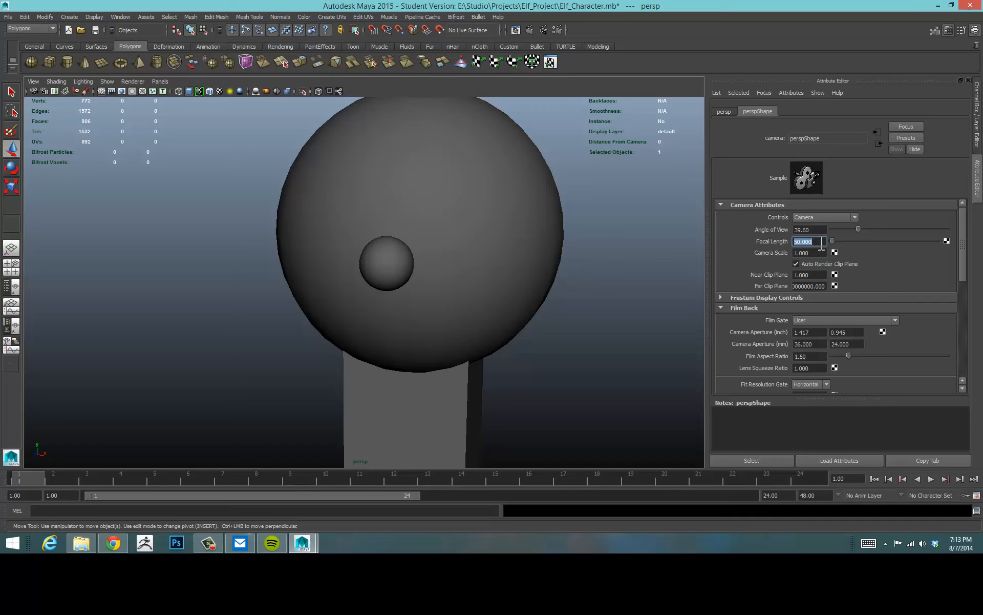
key(shift+Tab)
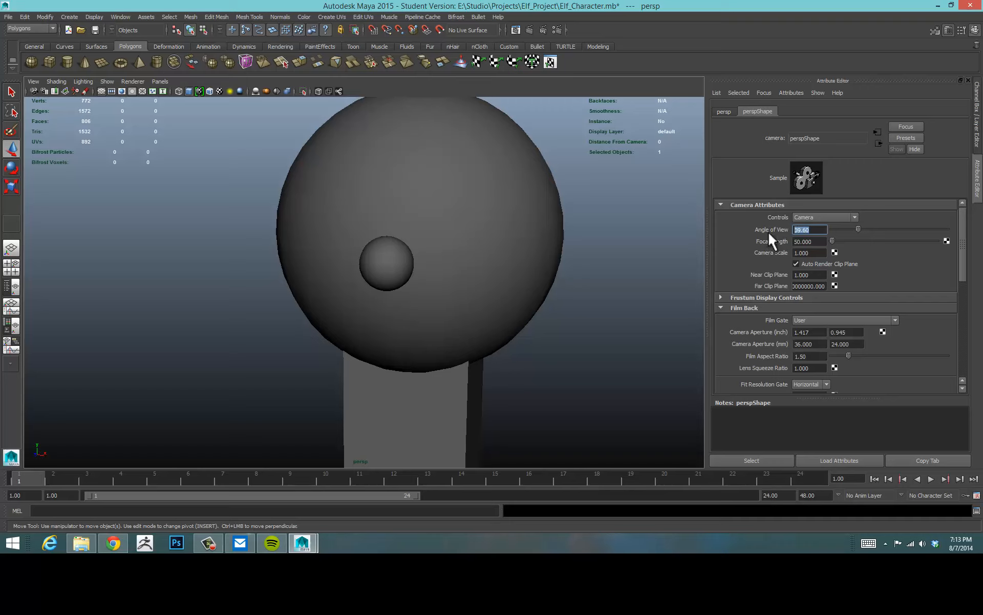
key(Tab)
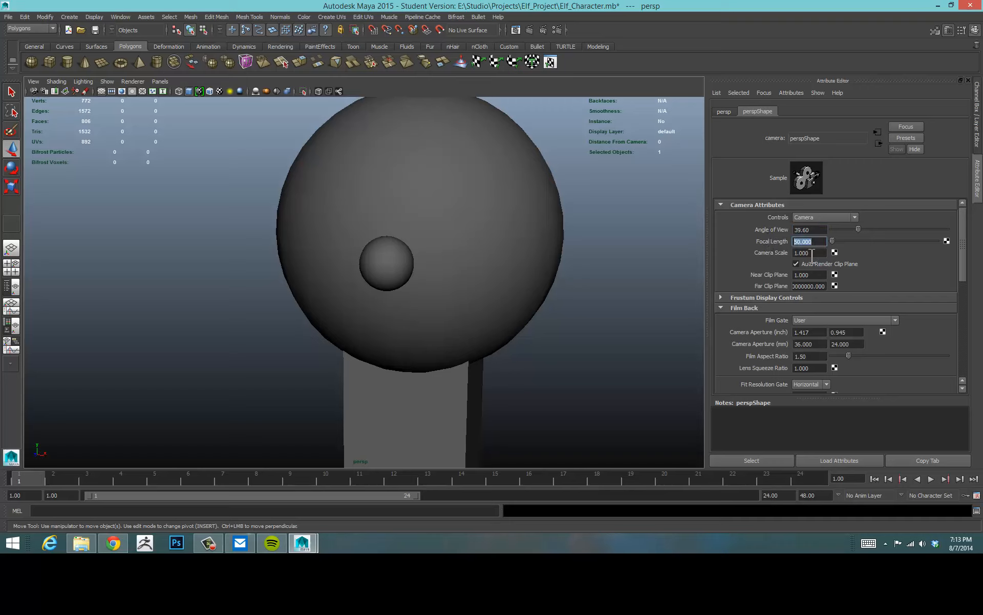
key(Tab)
key(shift+Tab)
Orbit and dolly around the head to view the eye from several angles.
alt+drag(589, 298, 569, 285)
alt+middle_drag(566, 283, 542, 330)
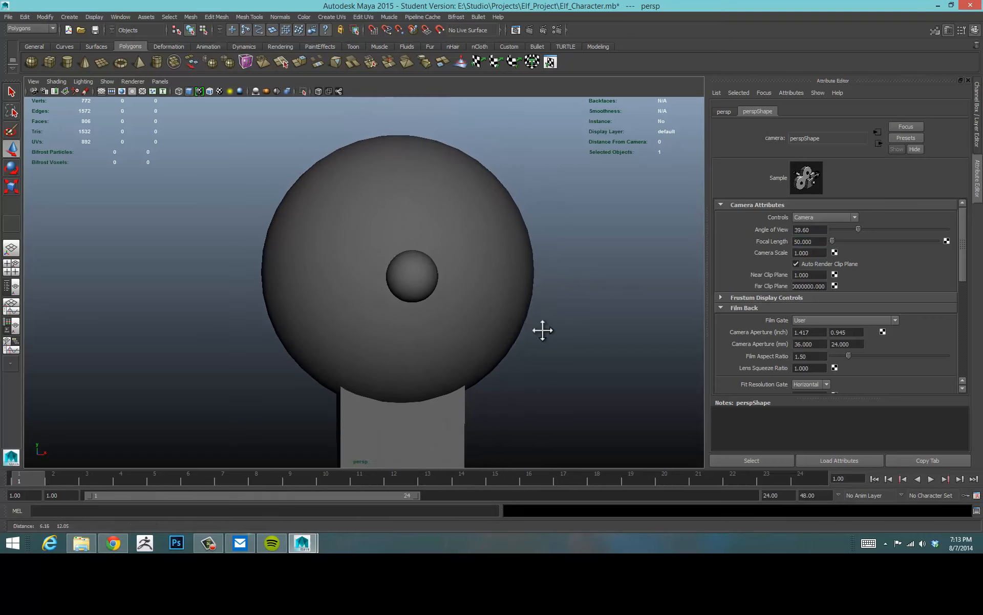
alt+right_drag(544, 328, 607, 313)
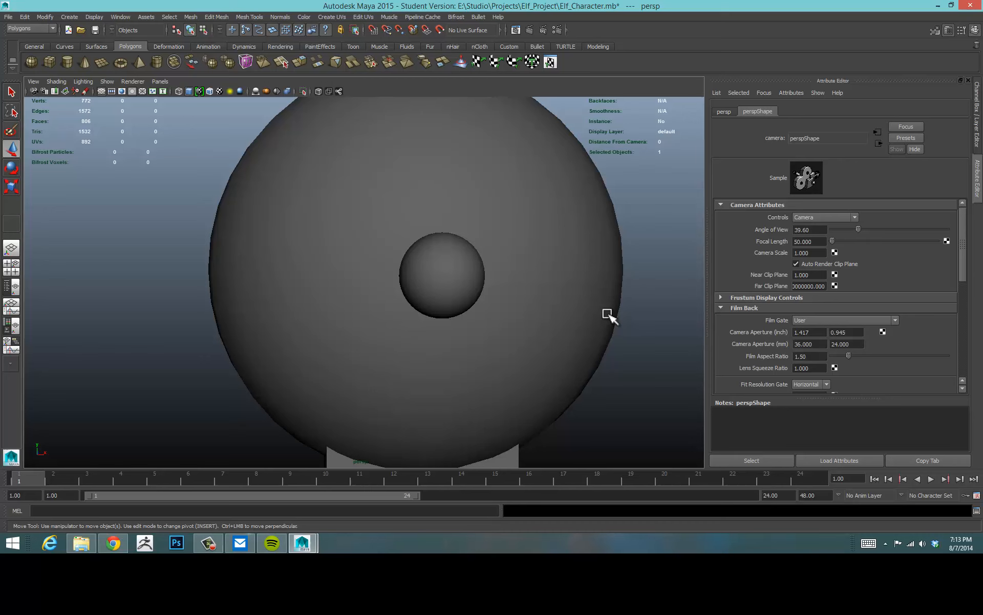
alt+drag(607, 313, 577, 313)
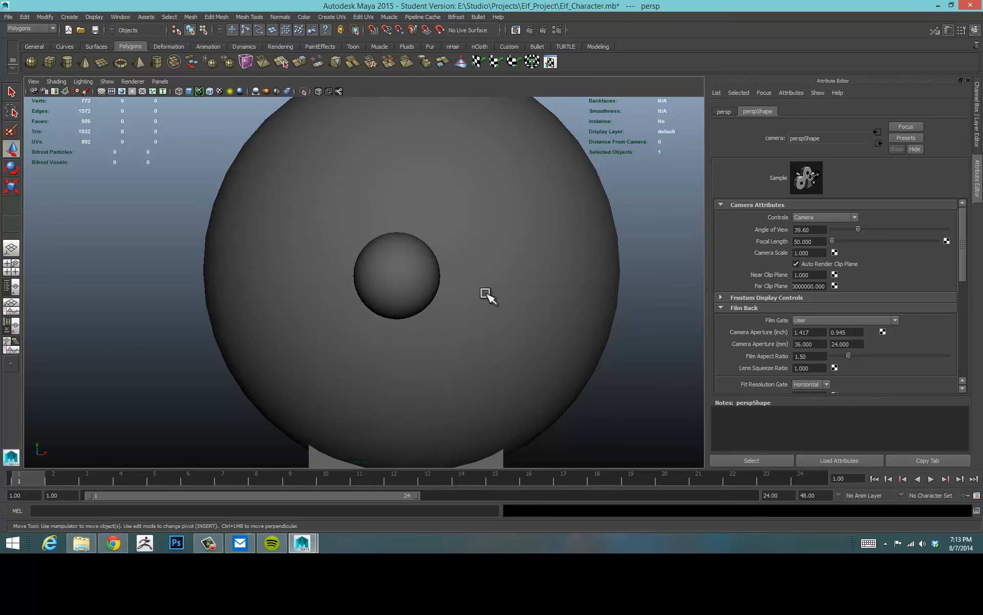
click(417, 279)
alt+right_drag(483, 277, 509, 274)
click(490, 278)
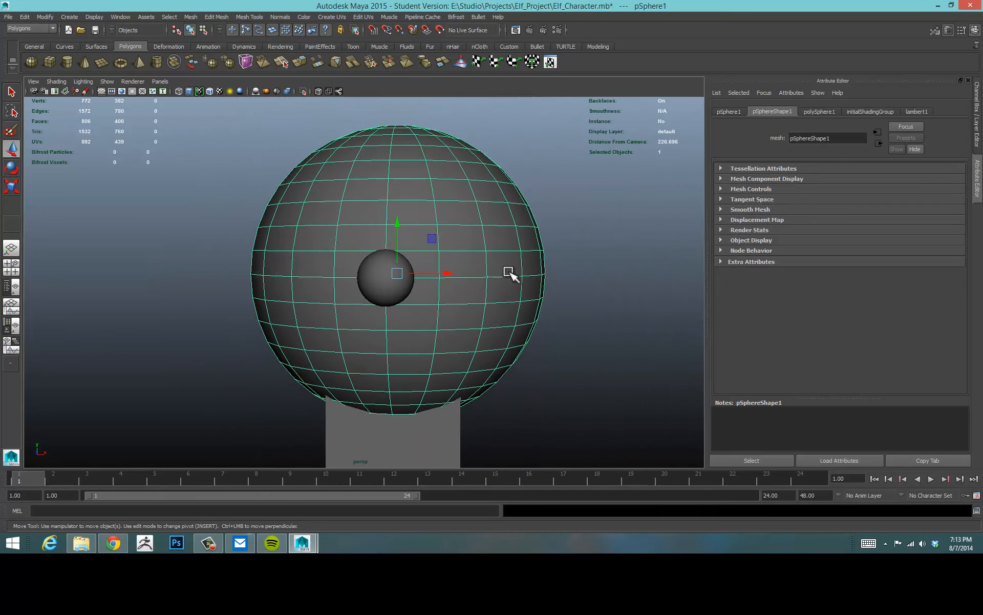
alt+drag(548, 307, 488, 310)
mouse_move(489, 310)
alt+right_down()
mouse_move(527, 310)
mouse_move(516, 296)
mouse_move(496, 303)
alt+right_up()
alt+middle_drag(496, 303, 513, 249)
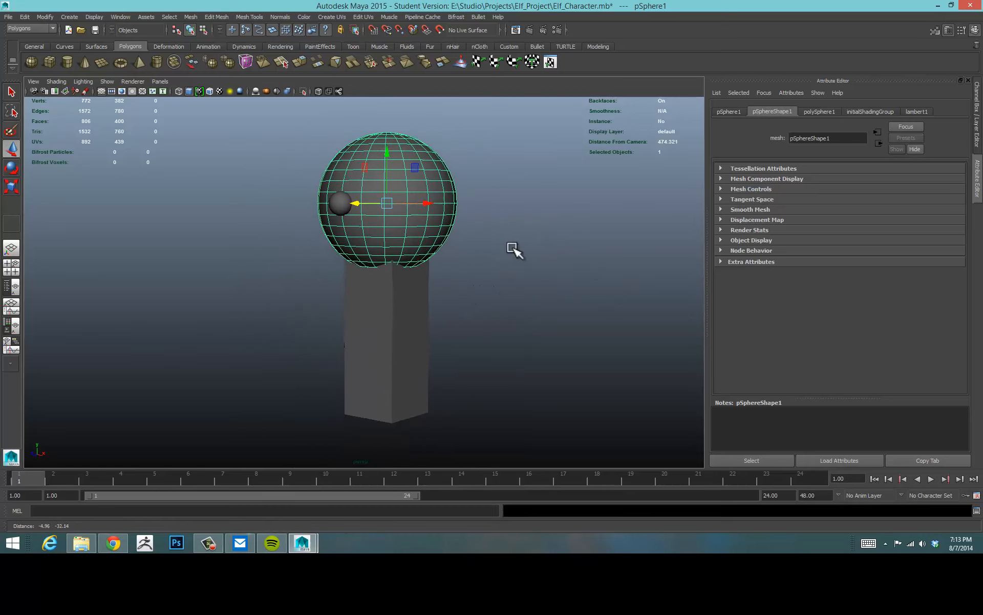
alt+drag(513, 249, 507, 260)
alt+right_drag(507, 261, 525, 261)
mouse_move(524, 261)
alt+mouse_down()
mouse_move(533, 259)
mouse_move(525, 266)
alt+mouse_up()
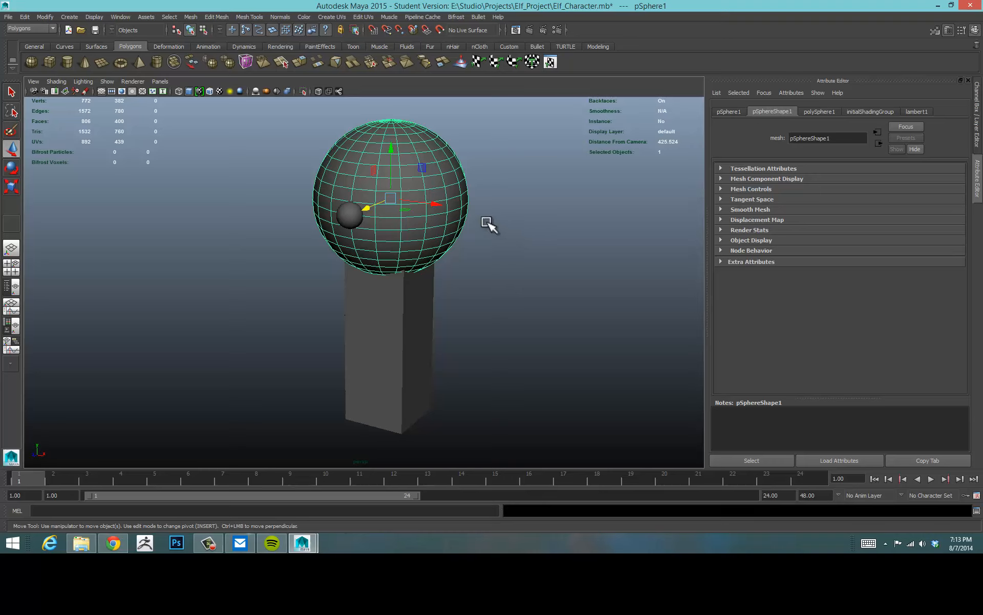
Delete the head sphere and the eye sphere, leaving only the body cube.
key(Delete)
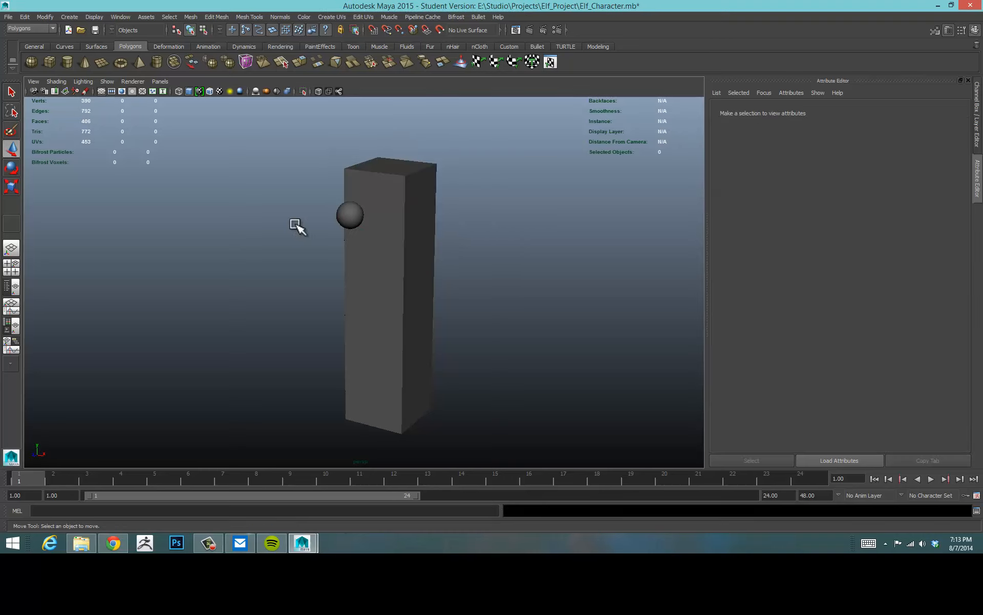
click(347, 214)
key(Delete)
Select the body cube, reopen the perspective camera's attributes, and orbit around the cube.
alt+drag(441, 223, 478, 255)
click(350, 242)
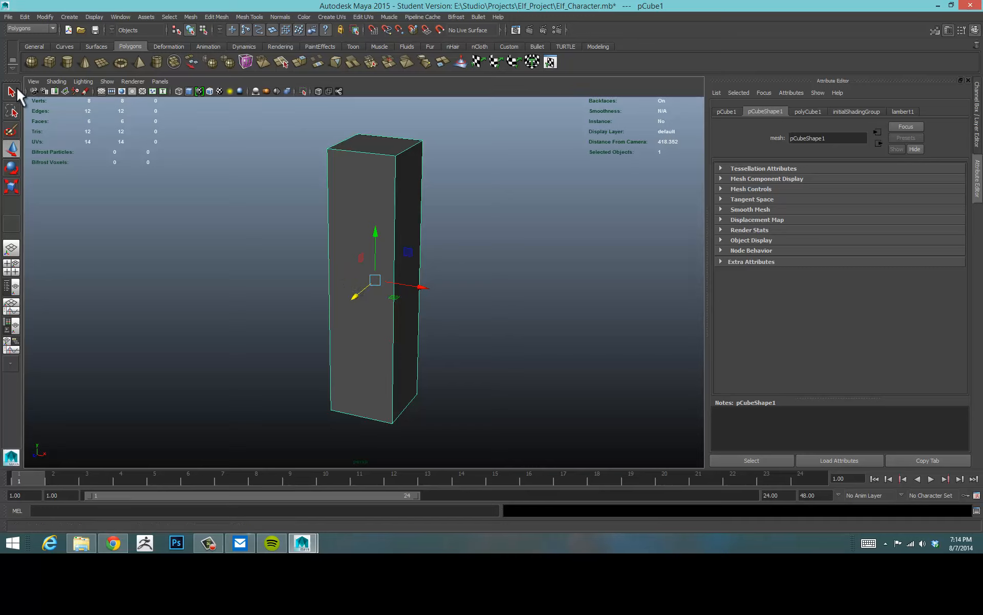
click(33, 91)
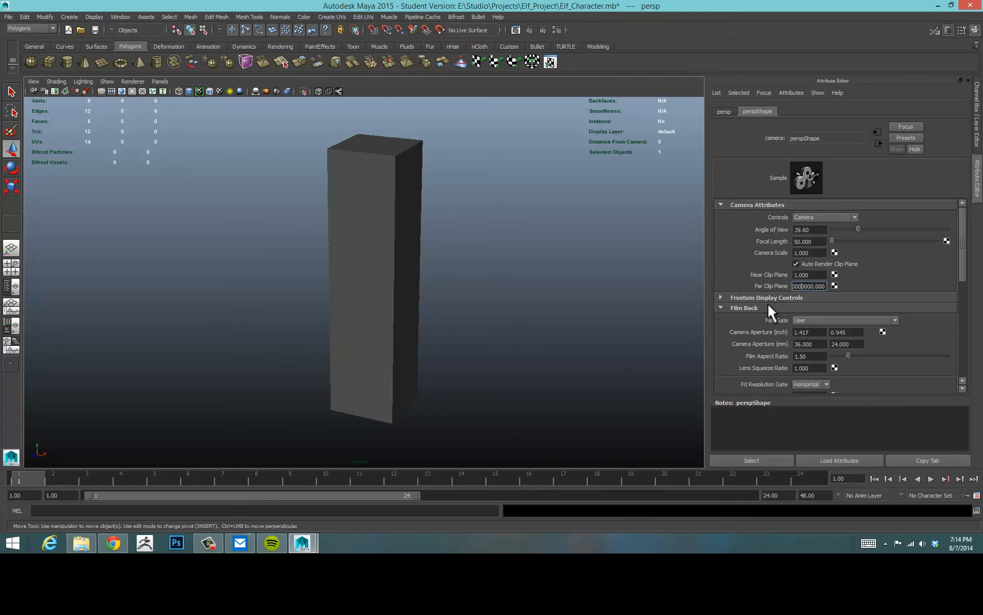
key(shift+Tab)
click(810, 242)
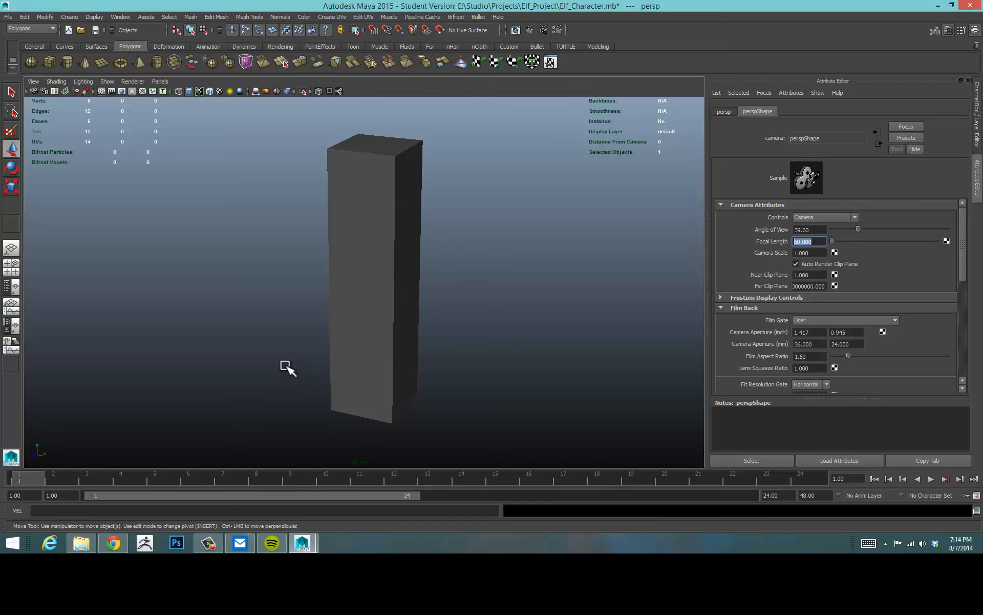
alt+drag(263, 256, 447, 277)
alt+right_drag(447, 277, 496, 267)
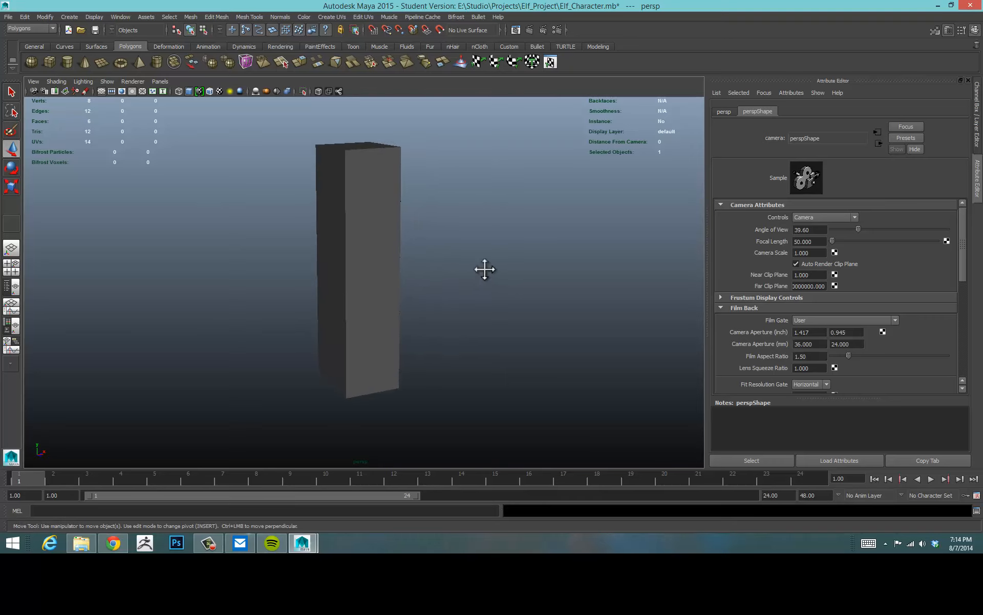
alt+middle_drag(485, 269, 501, 278)
alt+right_drag(477, 279, 513, 274)
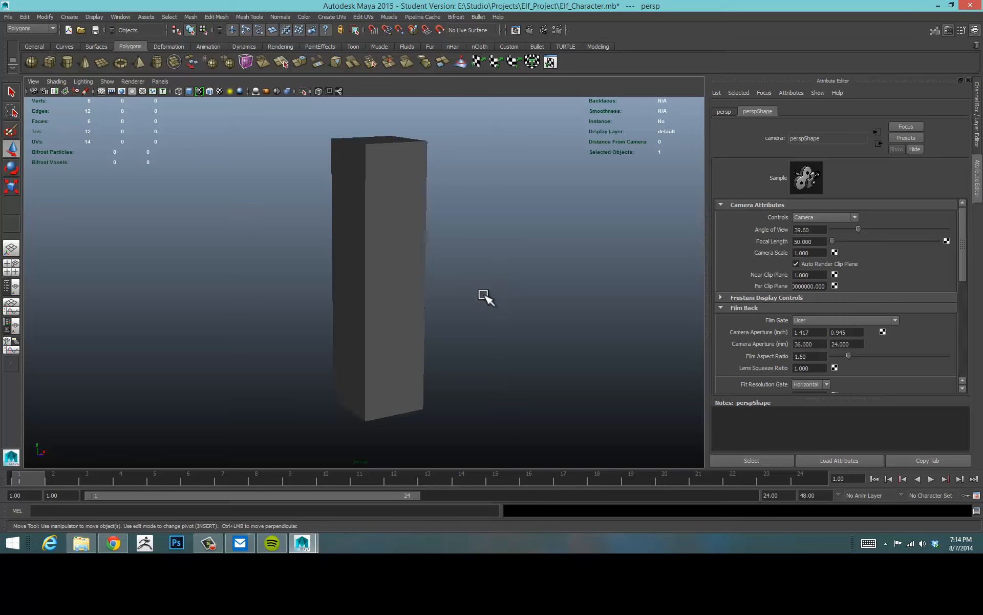
click(209, 544)
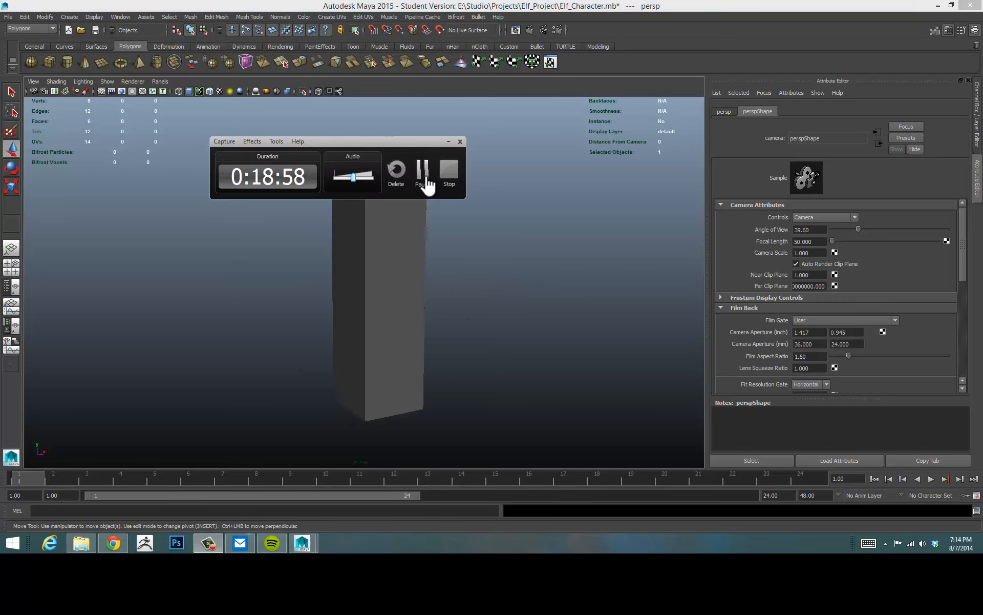
click(426, 177)
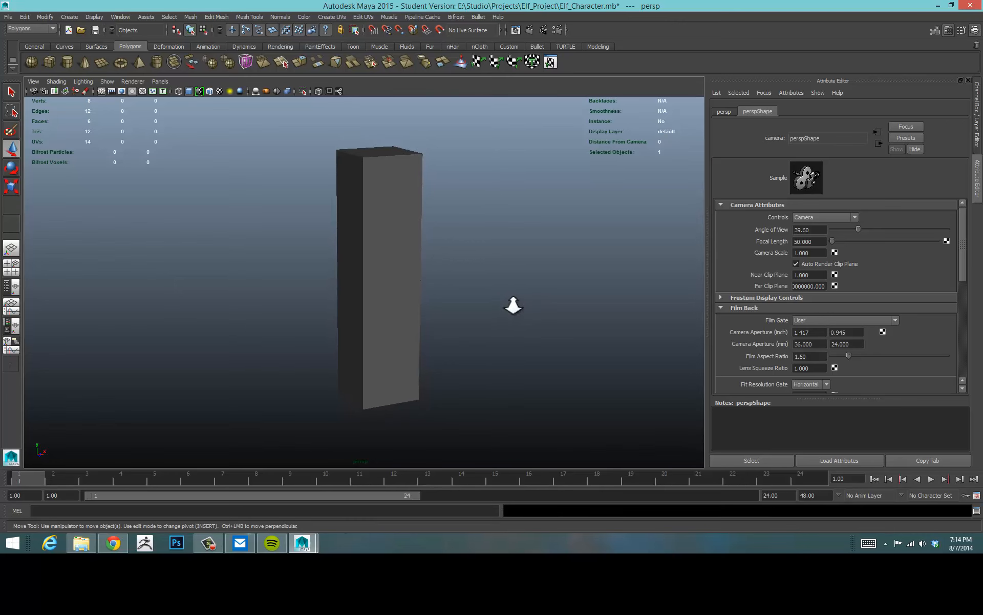
Switch to the four-view layout and frame the body cube in the orthographic views.
key(space)
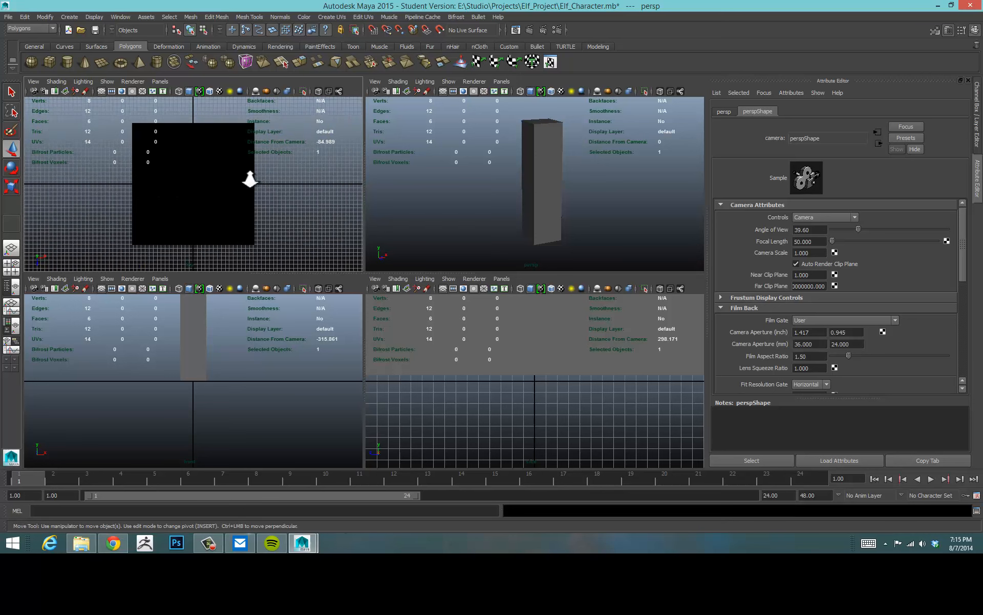
alt+right_drag(250, 179, 209, 183)
alt+middle_drag(222, 319, 212, 363)
alt+right_drag(233, 365, 260, 336)
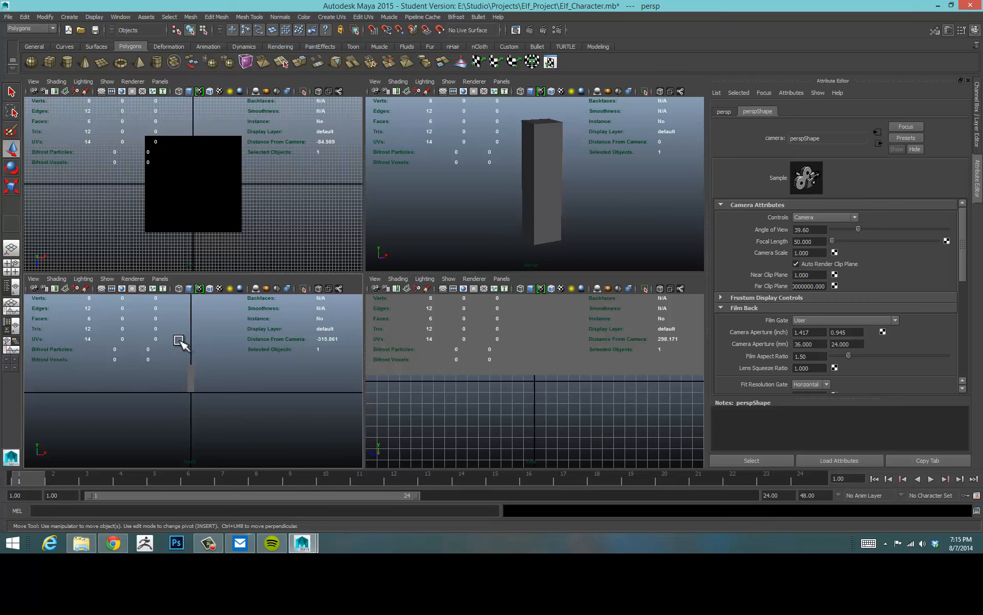
alt+right_drag(176, 340, 252, 335)
alt+right_drag(510, 366, 524, 410)
alt+right_drag(596, 384, 527, 383)
alt+right_drag(589, 381, 504, 376)
alt+middle_drag(544, 354, 538, 400)
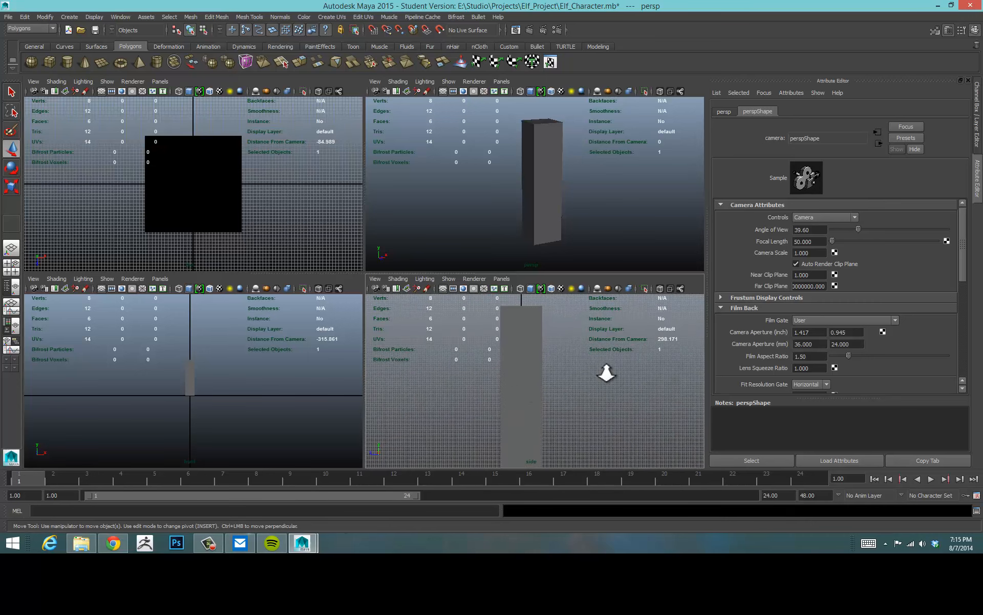
alt+right_drag(608, 373, 561, 375)
mouse_move(559, 383)
alt+middle_down()
mouse_move(566, 361)
mouse_move(567, 369)
alt+middle_up()
alt+right_drag(605, 366, 571, 364)
mouse_move(585, 354)
alt+middle_down()
mouse_move(591, 377)
mouse_move(587, 333)
alt+middle_up()
Pan and zoom the top, front and side views so the body cube fills each one.
alt+middle_drag(285, 369, 307, 398)
mouse_move(574, 368)
alt+right_down()
mouse_move(486, 369)
mouse_move(567, 362)
alt+right_up()
alt+middle_drag(547, 354, 542, 390)
alt+right_drag(559, 376, 617, 374)
alt+middle_drag(586, 376, 604, 339)
alt+right_drag(592, 356, 629, 355)
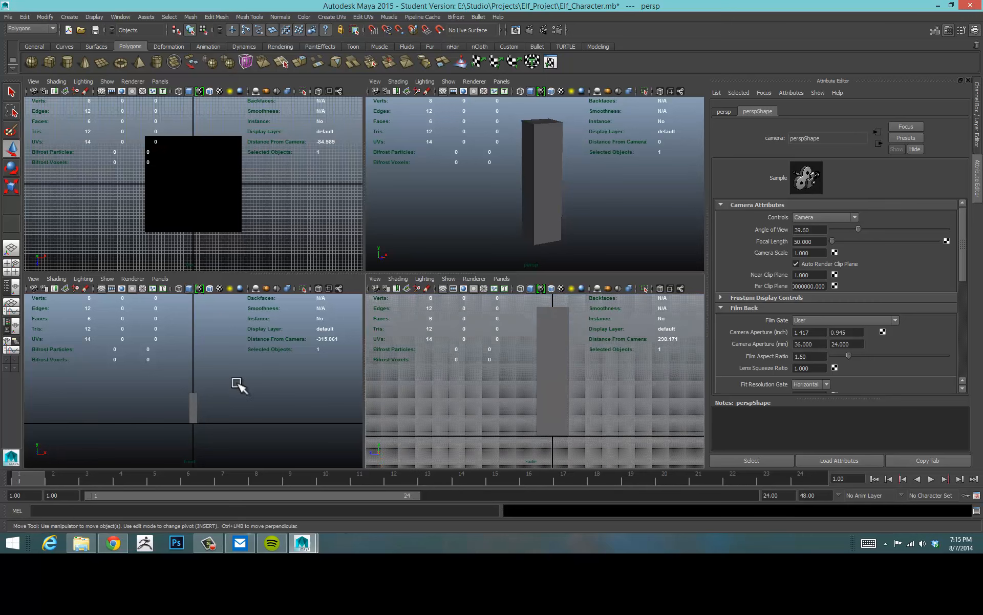
alt+right_drag(192, 384, 243, 383)
alt+middle_drag(240, 388, 239, 323)
alt+right_drag(148, 358, 290, 355)
alt+middle_drag(260, 358, 257, 390)
alt+right_drag(267, 176, 278, 197)
alt+middle_drag(278, 198, 278, 184)
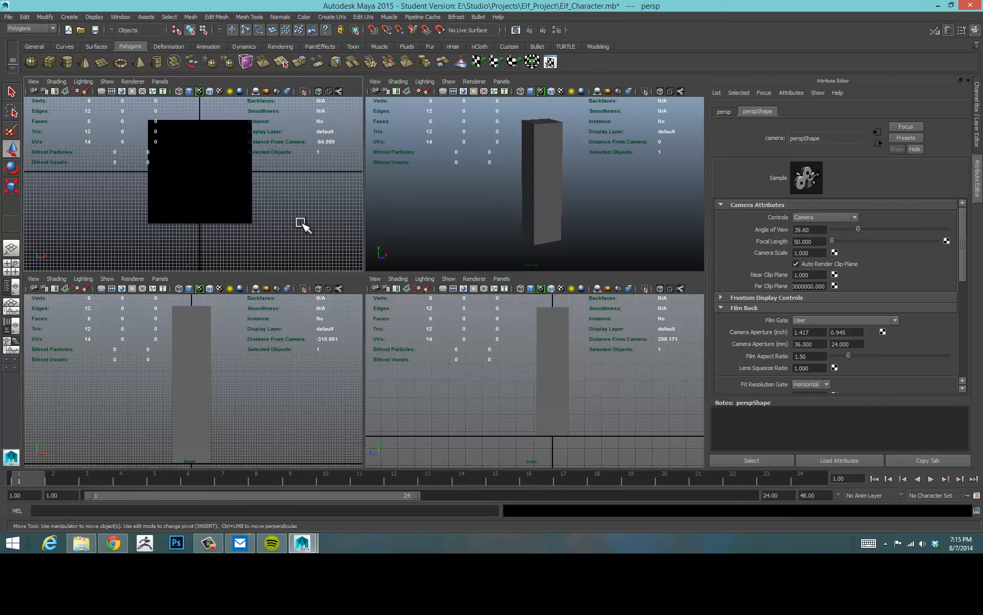
Maximize the front view and import Elf_Orthographic.png as its image plane.
mouse_move(301, 223)
alt+middle_down()
mouse_move(301, 211)
mouse_move(294, 228)
alt+middle_up()
alt+middle_drag(259, 359, 255, 344)
alt+right_drag(267, 353, 267, 354)
alt+middle_drag(268, 356, 263, 364)
alt+right_drag(530, 372, 510, 376)
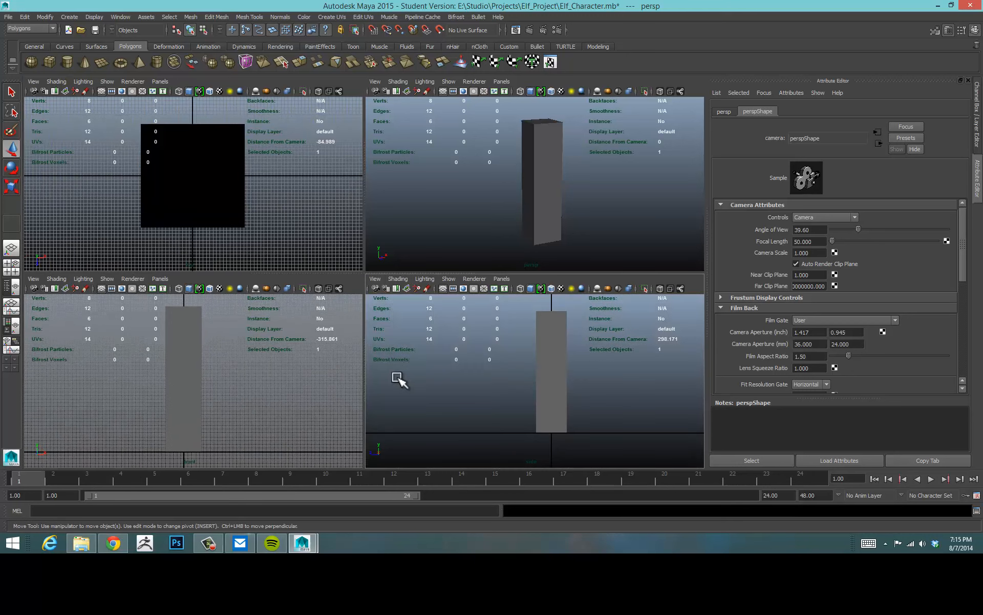
alt+right_drag(307, 373, 281, 377)
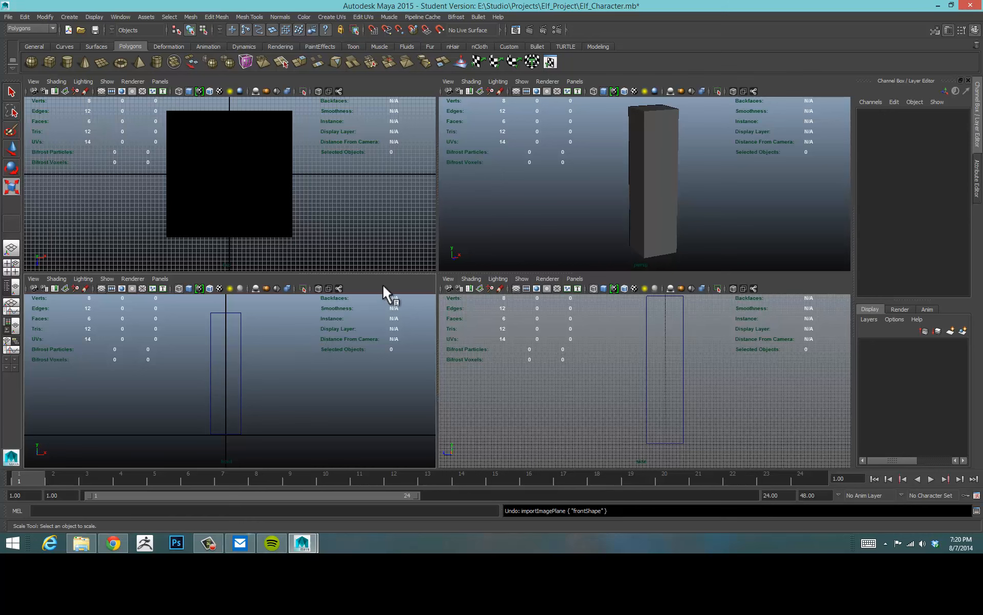
key(space)
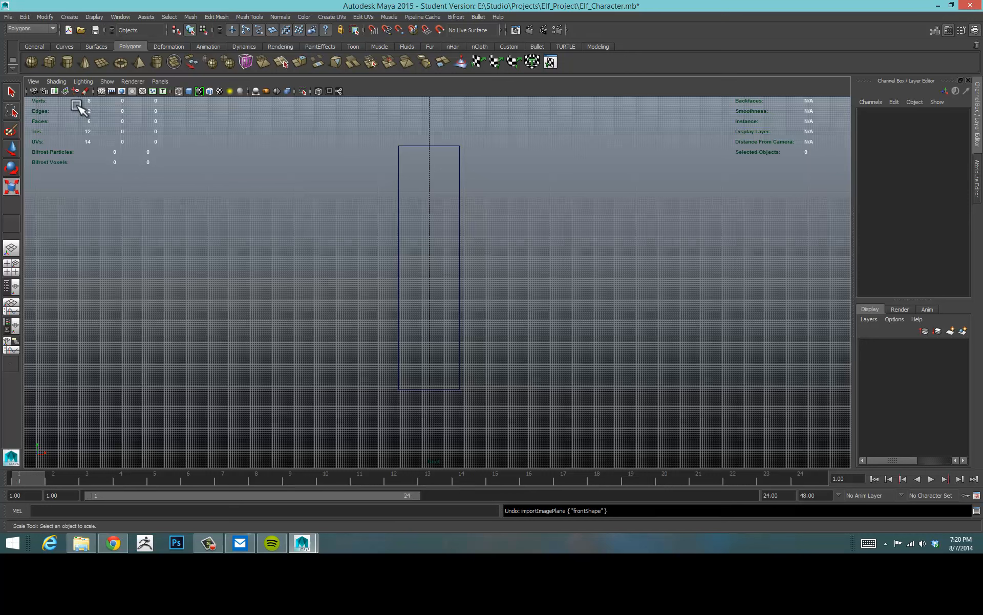
click(30, 81)
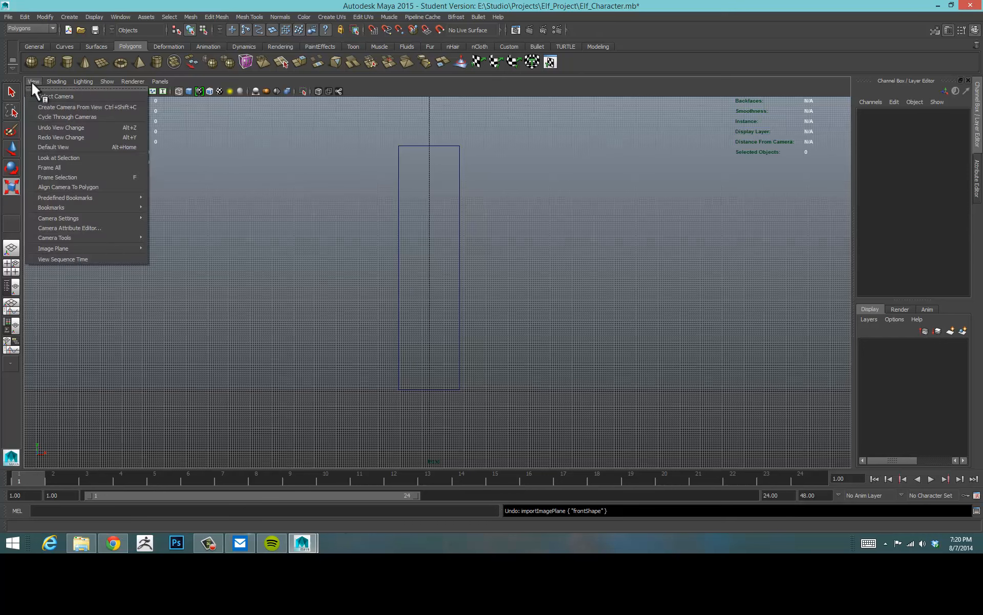
mouse_move(67, 248)
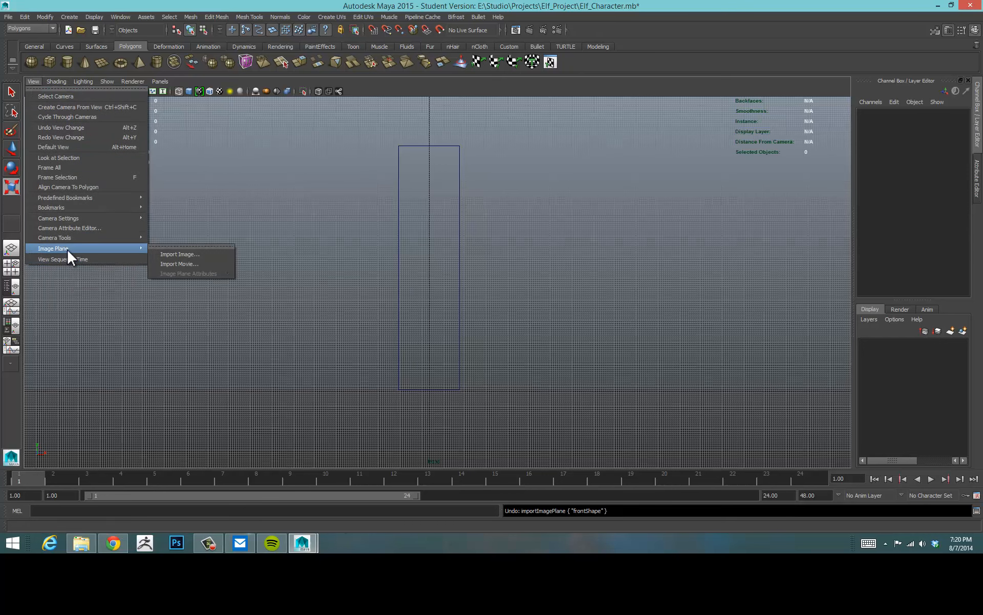
click(204, 253)
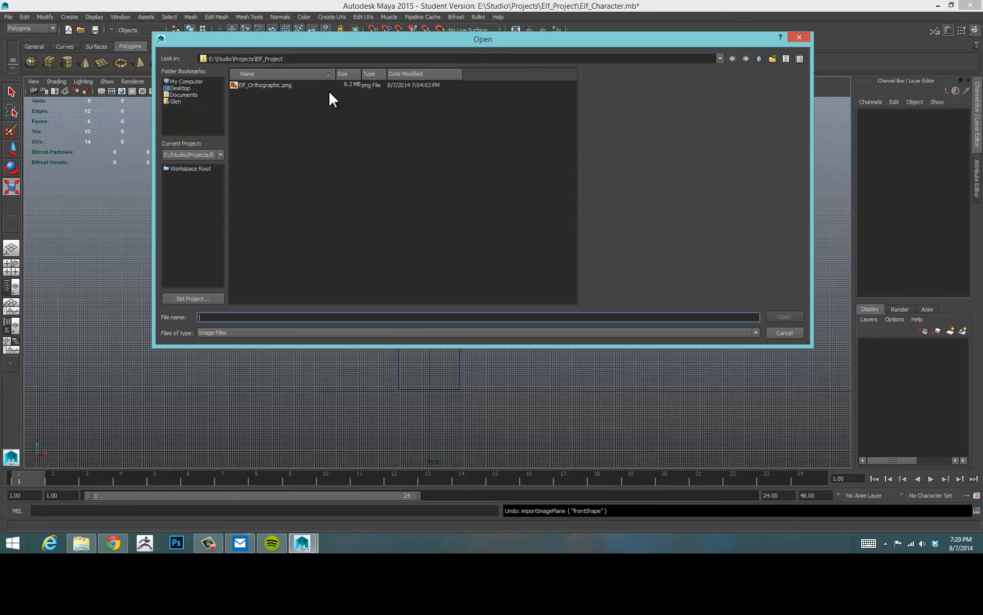
click(272, 90)
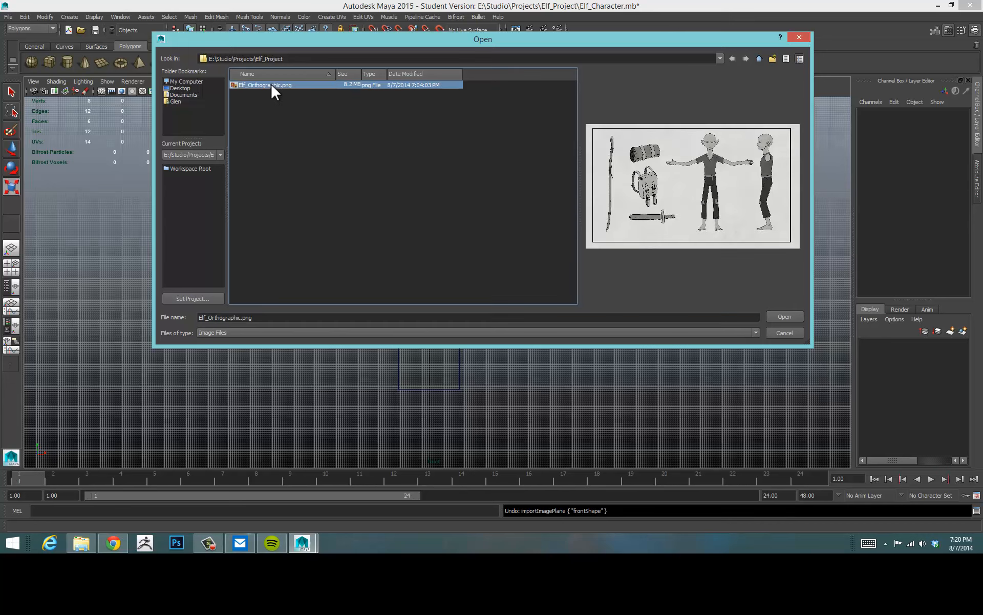
click(784, 317)
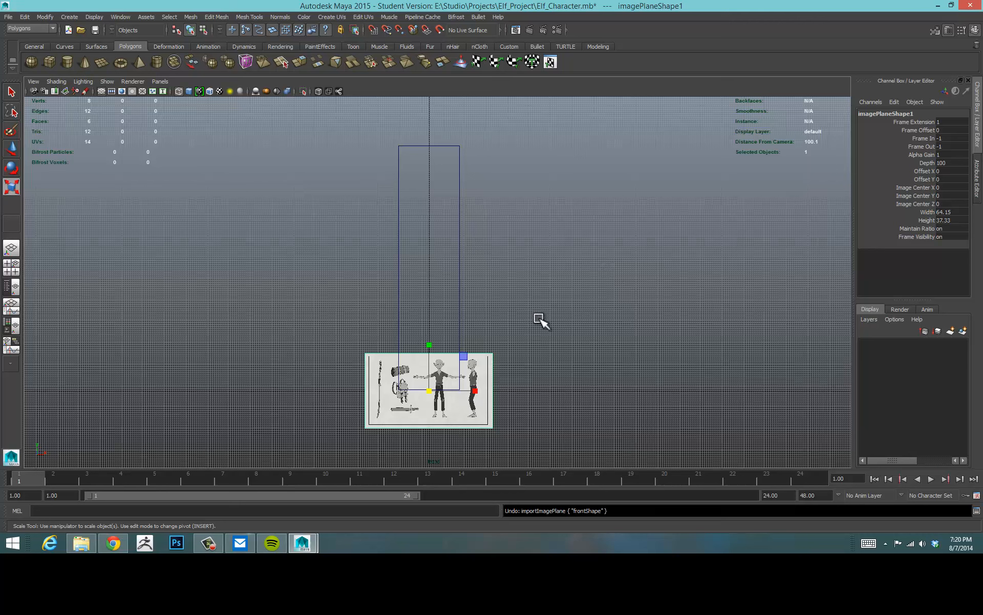
Scale the image plane up to about 4.16 and move it up so the front elf drawing sits inside the body cube.
drag(488, 342, 497, 361)
drag(529, 404, 550, 429)
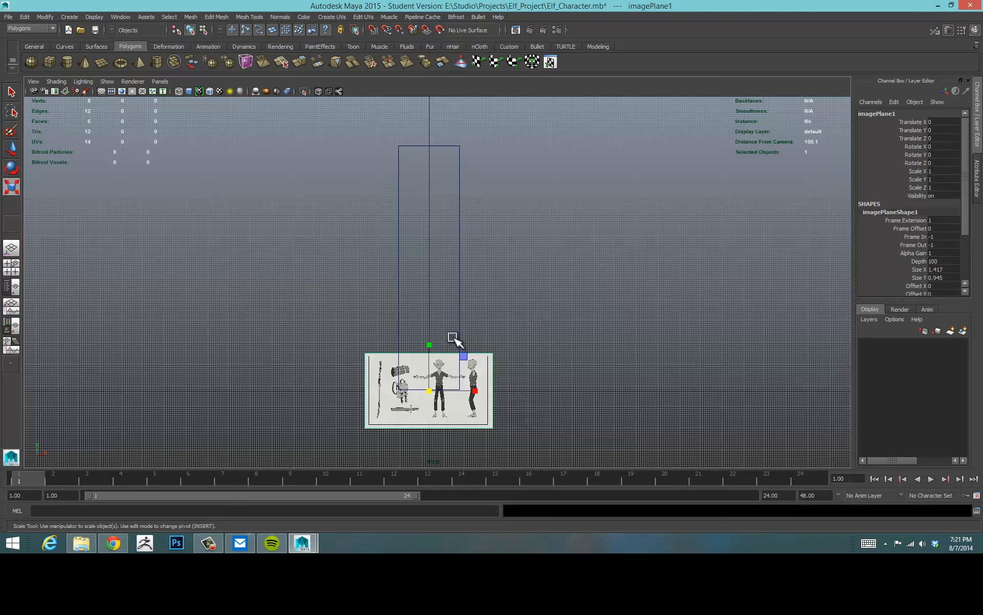
key(w)
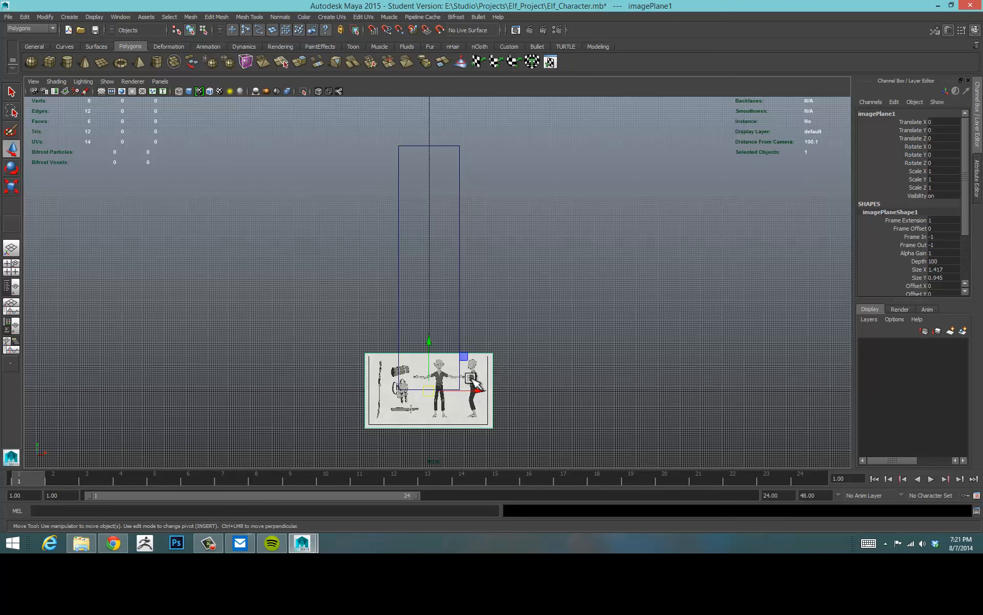
key(r)
drag(430, 390, 564, 376)
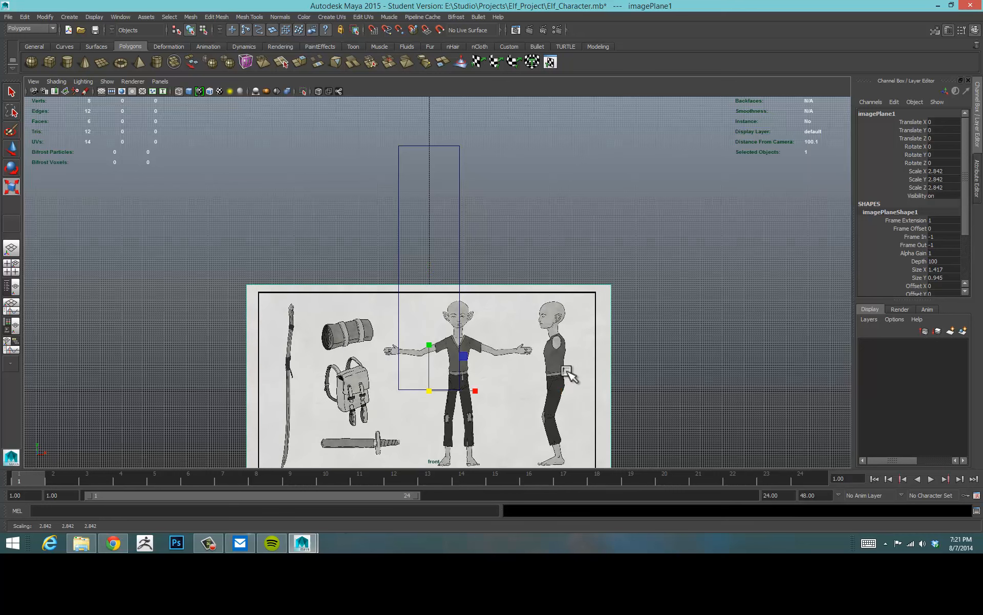
key(w)
drag(432, 334, 432, 219)
key(r)
drag(432, 278, 509, 275)
key(w)
drag(431, 231, 431, 233)
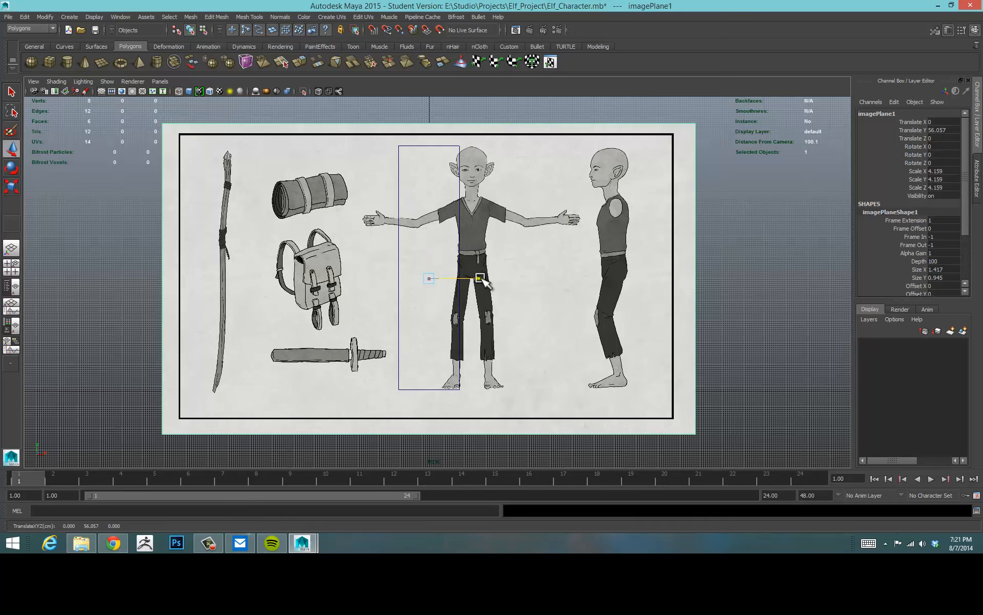
mouse_move(480, 278)
mouse_down()
mouse_move(442, 276)
mouse_move(470, 277)
mouse_up()
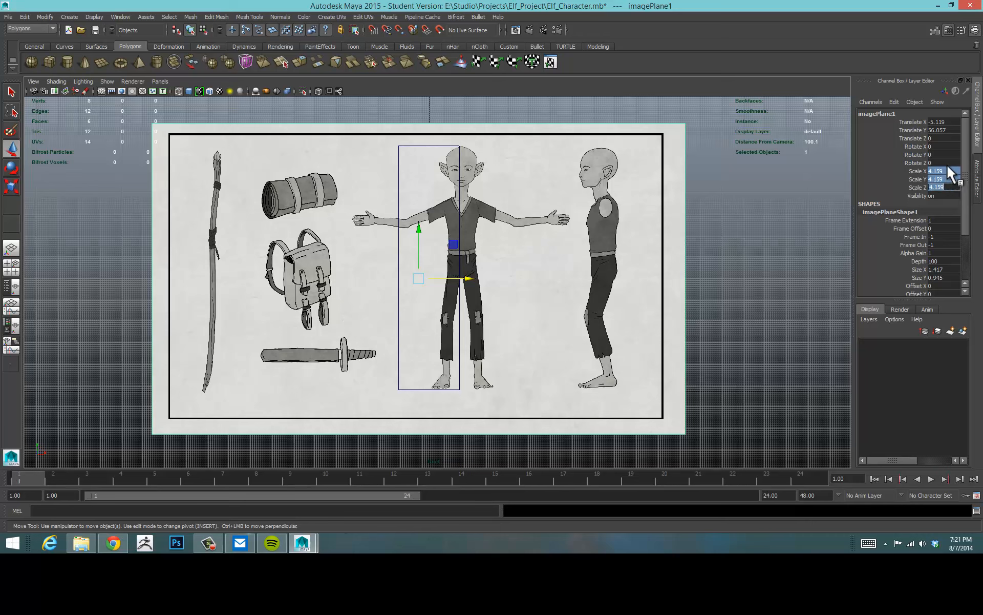
Set the image plane's scale to 4.2 on all three axes.
key(r)
click(917, 171)
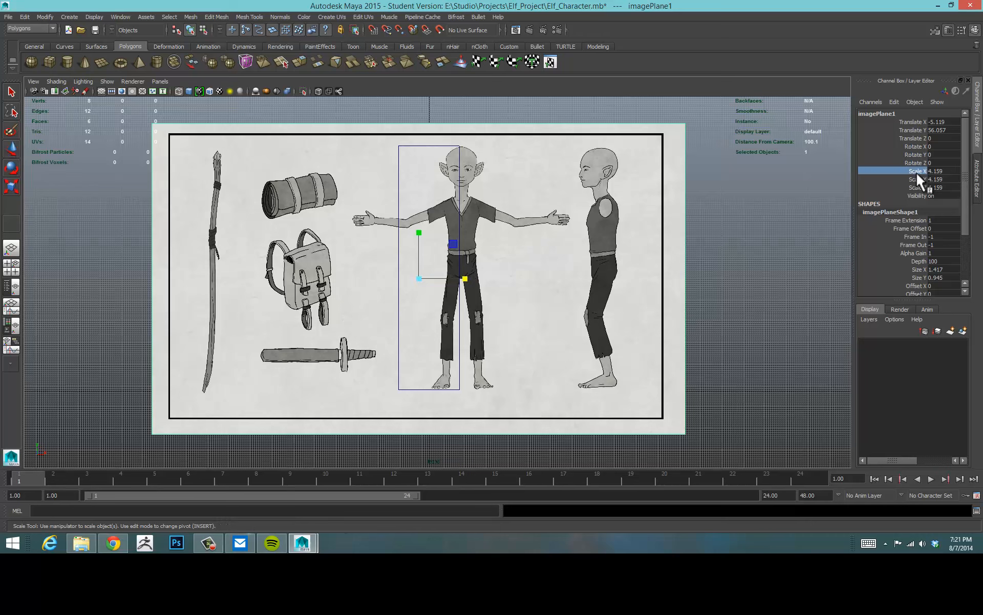
double_click(946, 171)
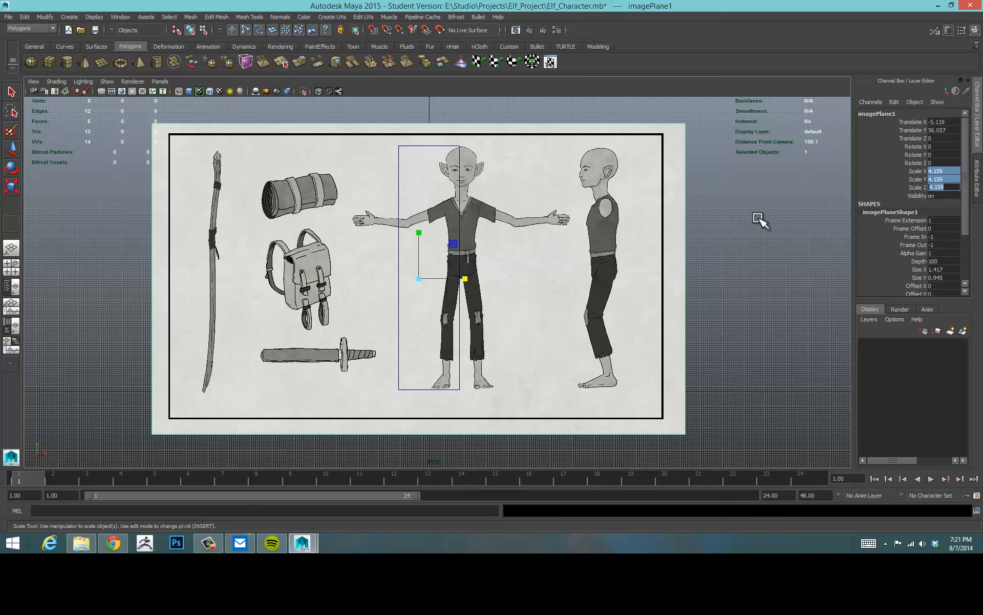
text(4)
key(Return)
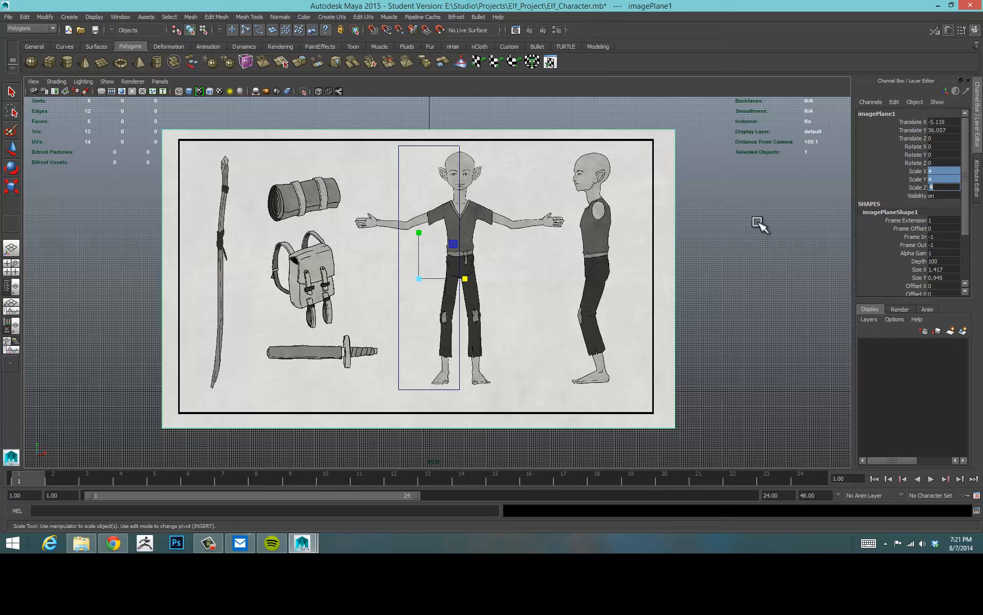
text(4.2)
key(Return)
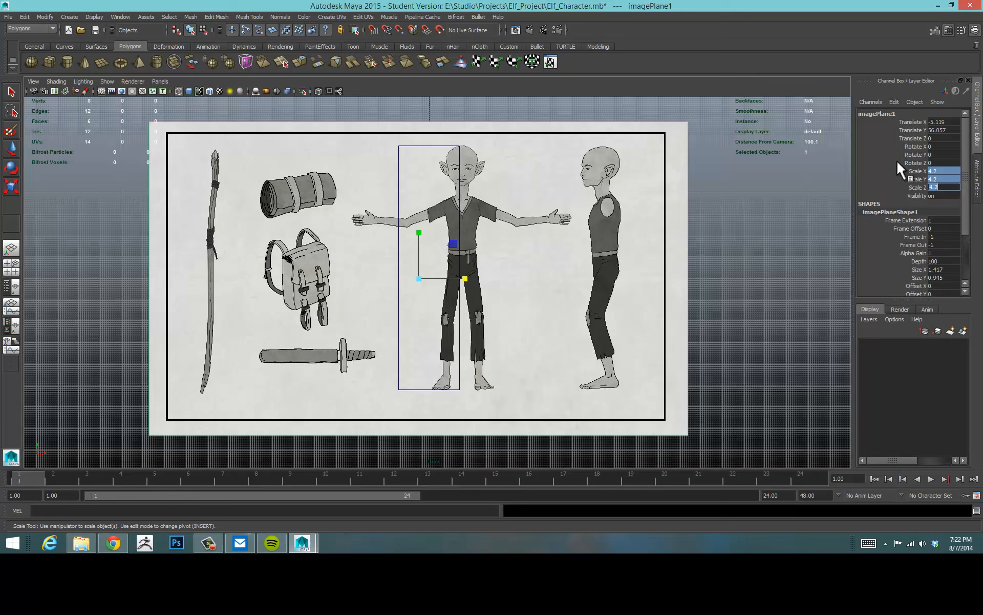
text(w)
text(4.2)
key(Return)
Set the image plane's Translate Y to 56 and nudge it sideways to centre the elf on the cube.
key(w)
click(732, 228)
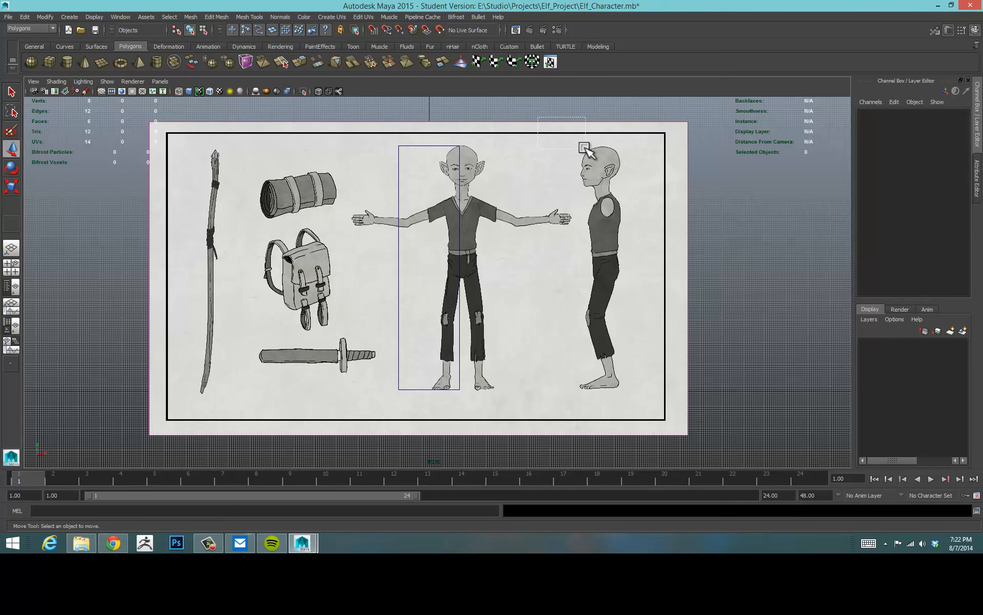
click(588, 151)
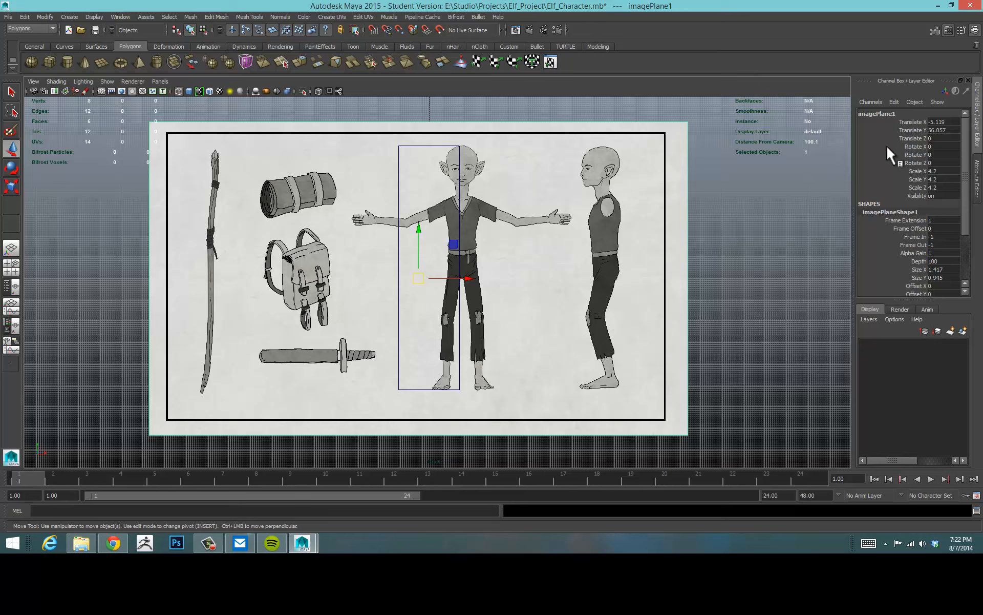
double_click(945, 130)
text(56)
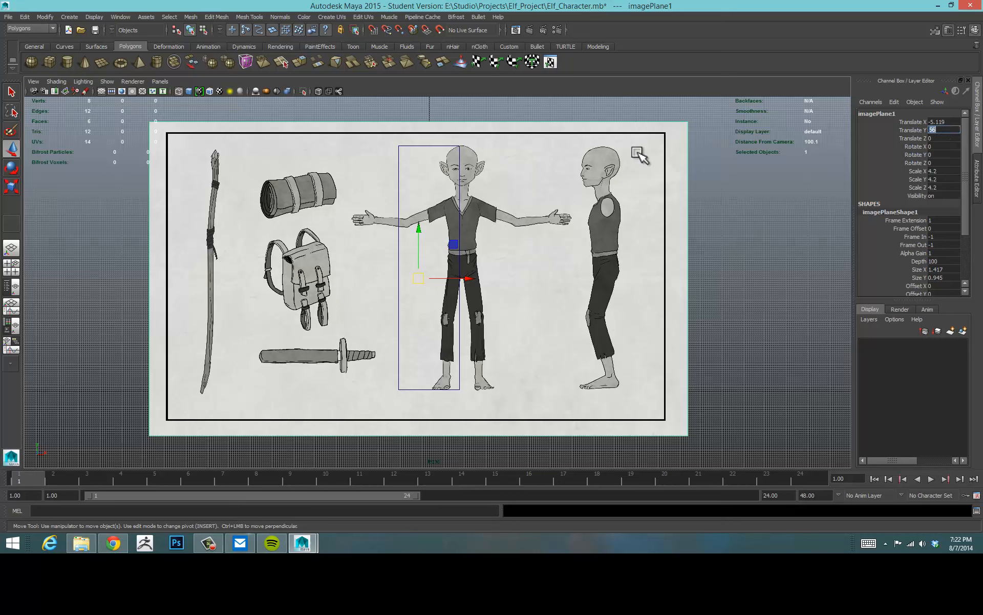
click(823, 235)
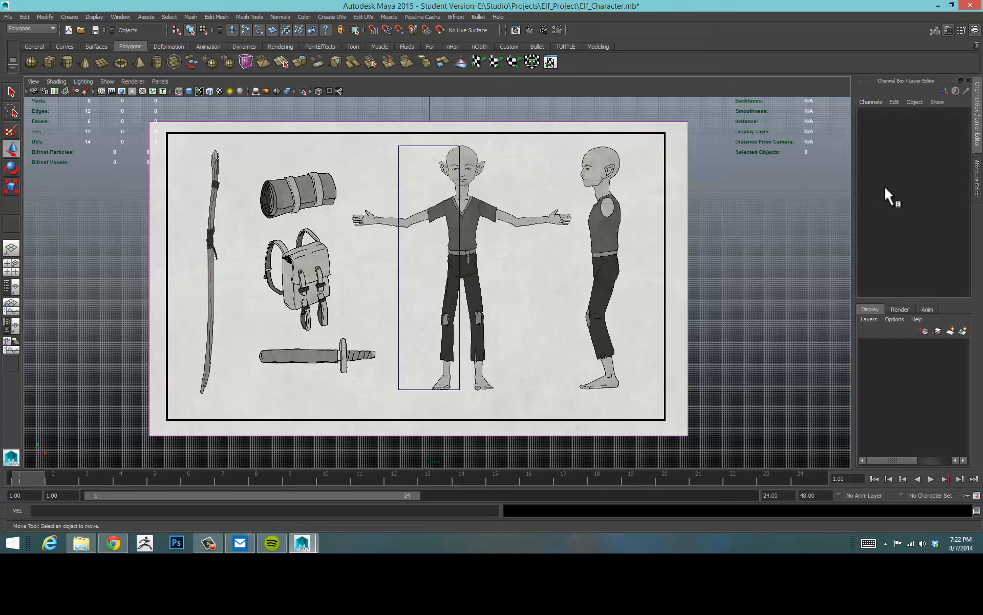
click(664, 263)
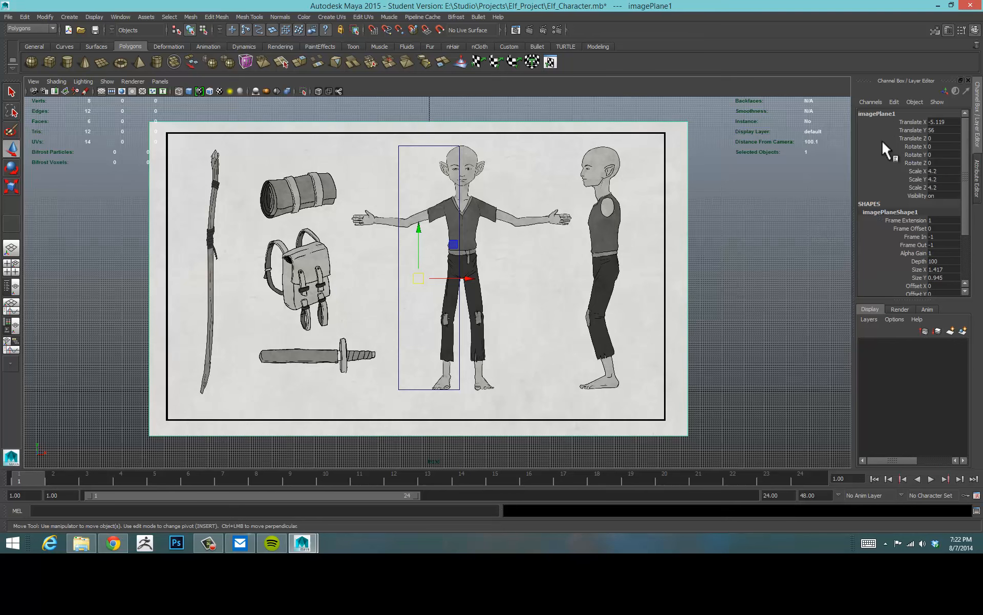
drag(471, 280, 474, 281)
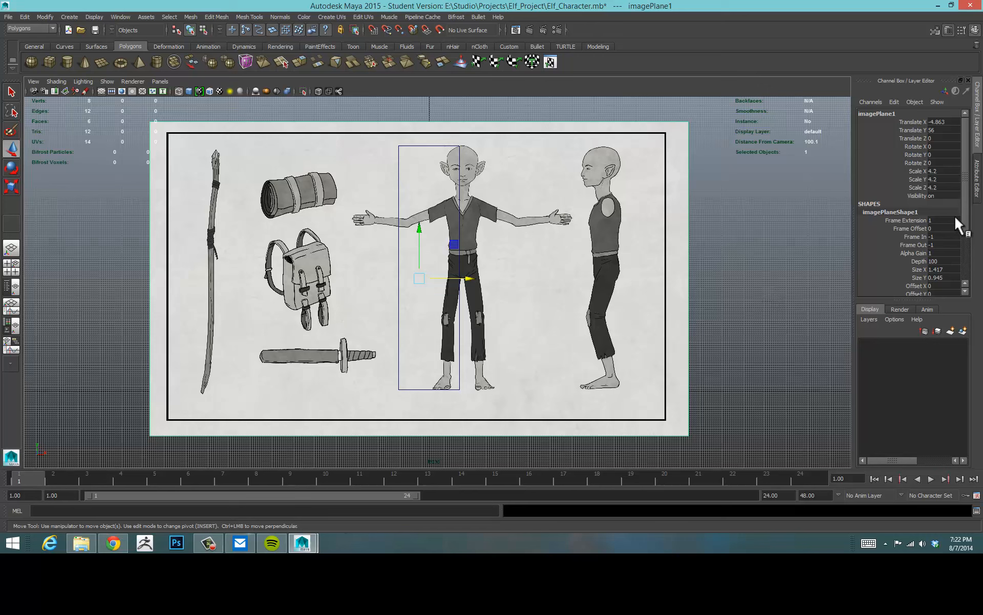
Set the image plane's Alpha Gain to 0.7.
drag(966, 133, 979, 190)
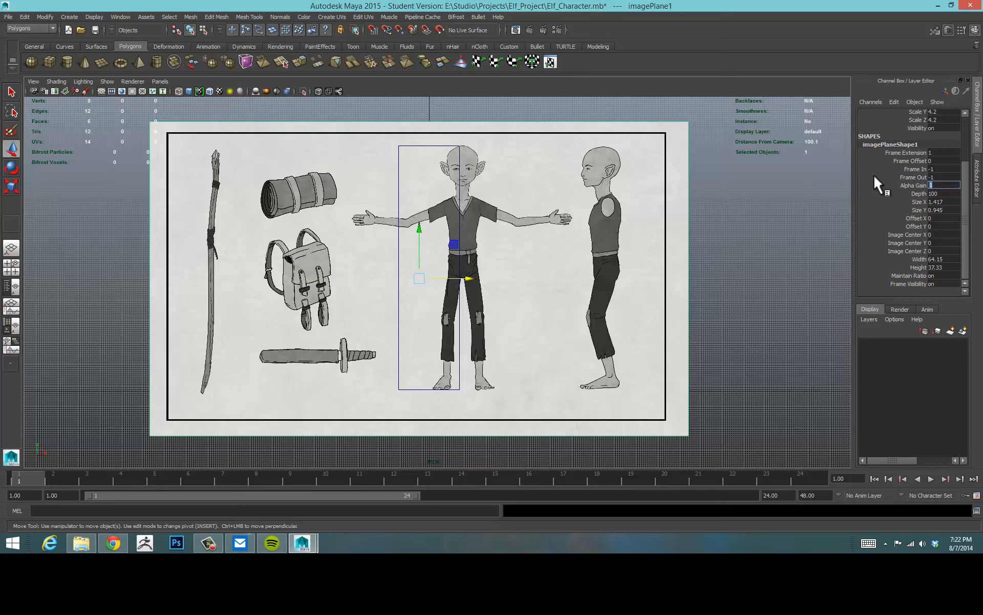
text(0.8)
key(Return)
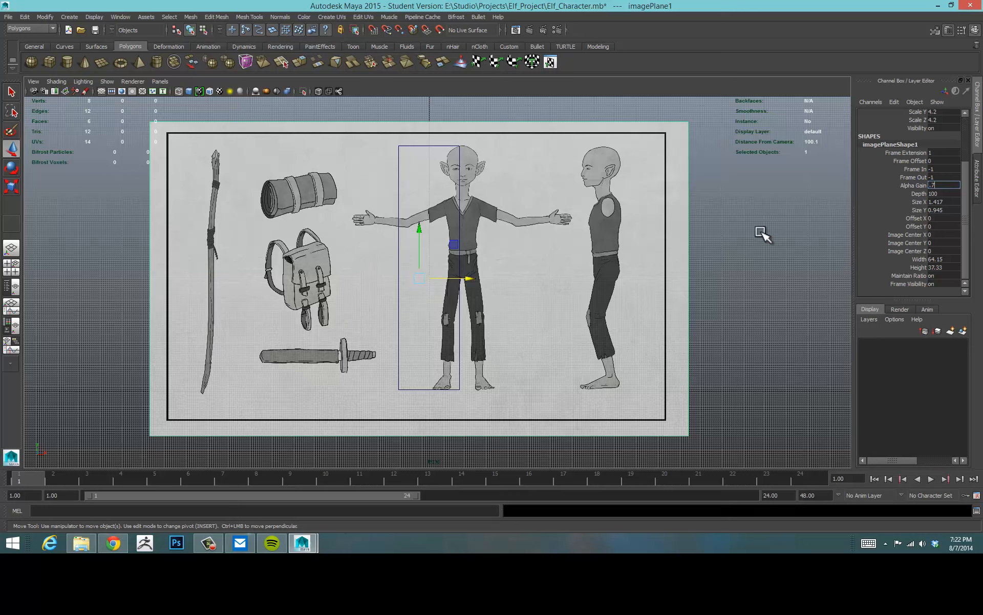
text(.7)
key(Return)
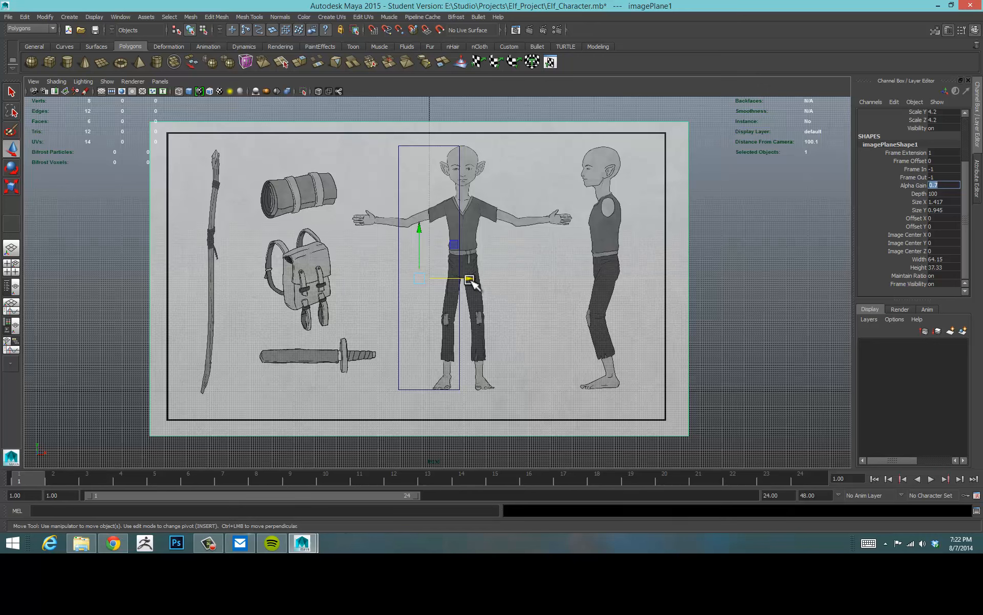
Zoom in and pan around the front view to check the elf drawing against the body cube.
right_click(445, 258)
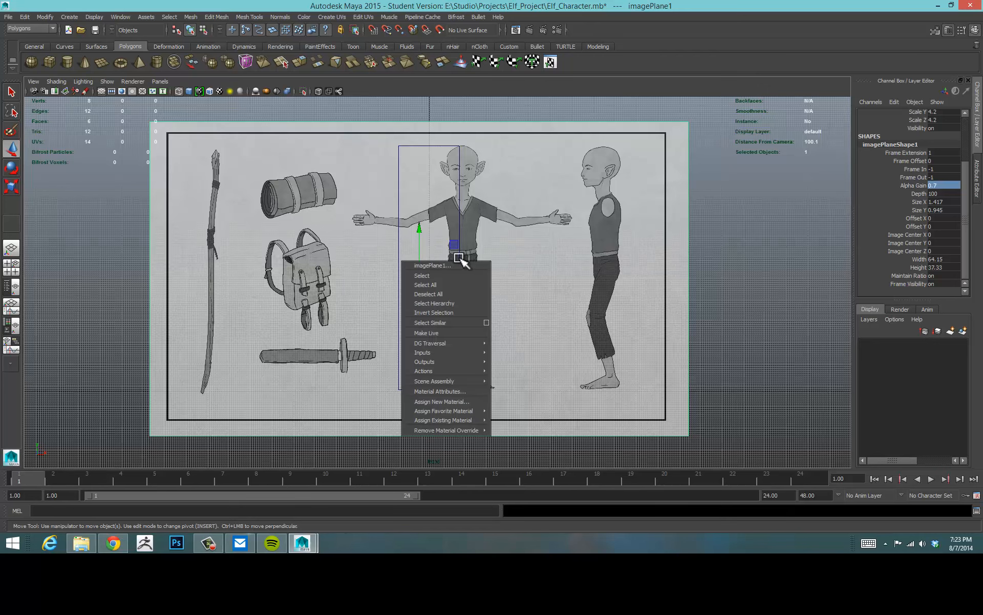
alt+right_drag(431, 260, 865, 236)
alt+middle_drag(595, 242, 607, 333)
alt+right_drag(425, 291, 485, 281)
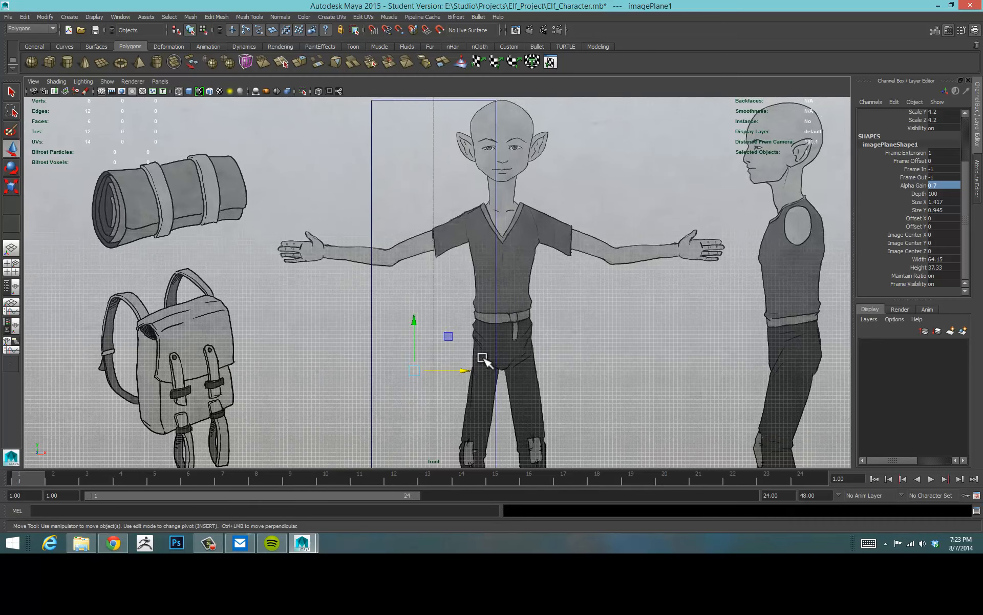
drag(461, 372, 392, 383)
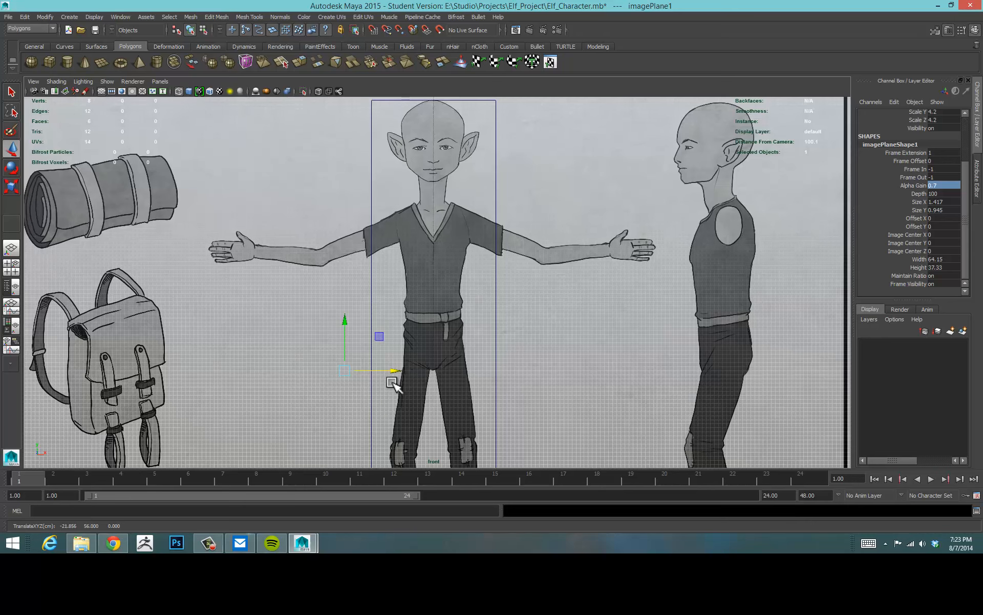
alt+right_drag(323, 330, 607, 310)
alt+middle_drag(560, 319, 546, 464)
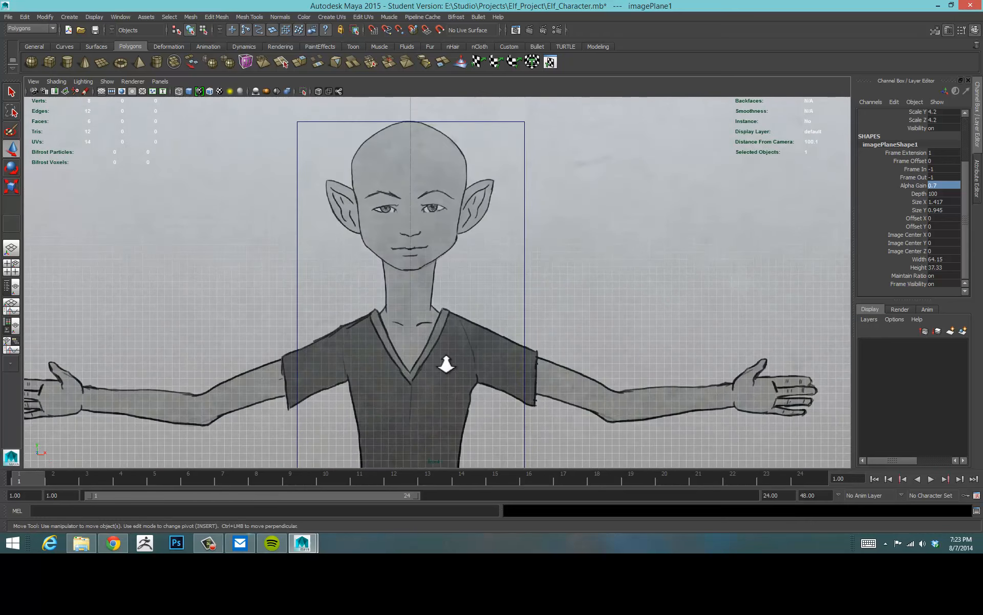
scroll(650, 362, up, 4)
scroll(582, 351, up, 2)
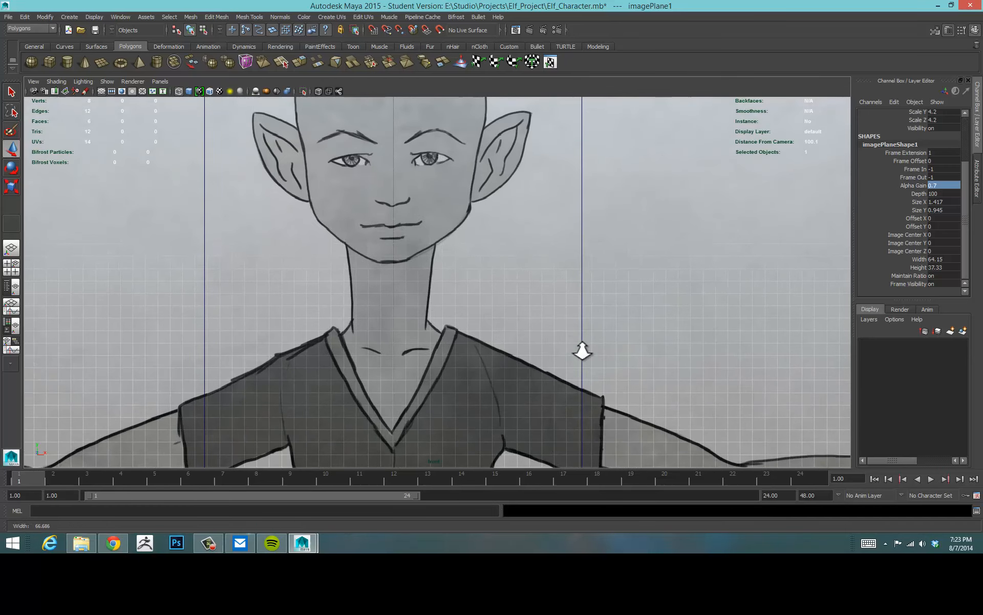
scroll(583, 351, down, 7)
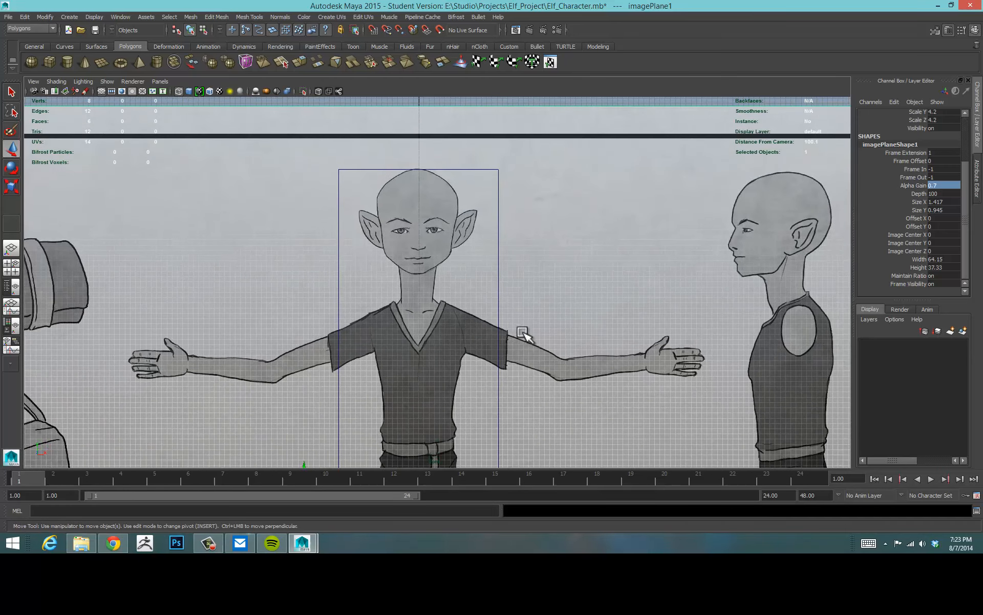
alt+middle_drag(524, 331, 585, 196)
alt+right_drag(585, 196, 602, 223)
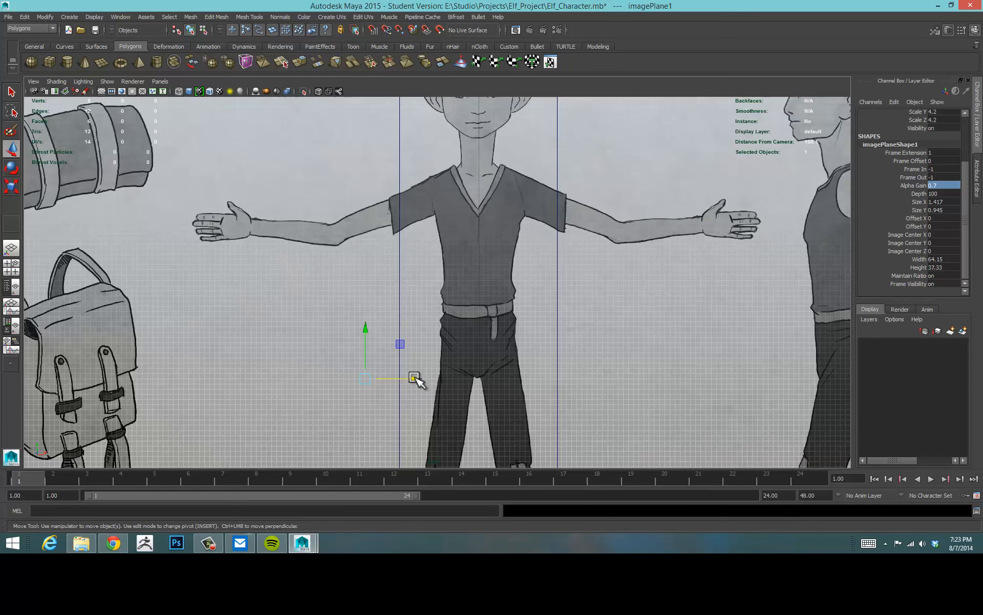
drag(413, 379, 413, 379)
scroll(584, 369, down, 5)
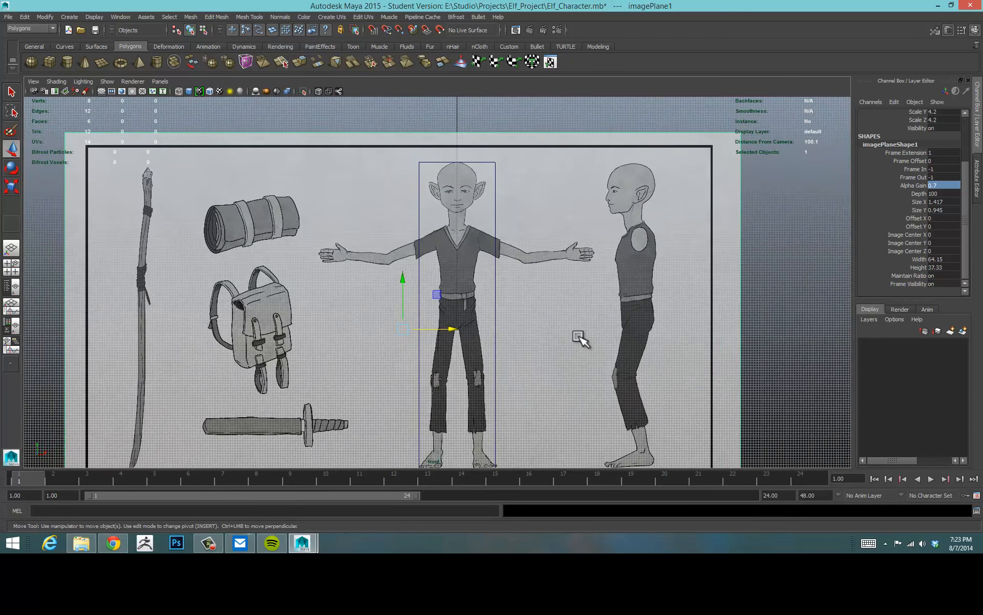
scroll(581, 339, down, 3)
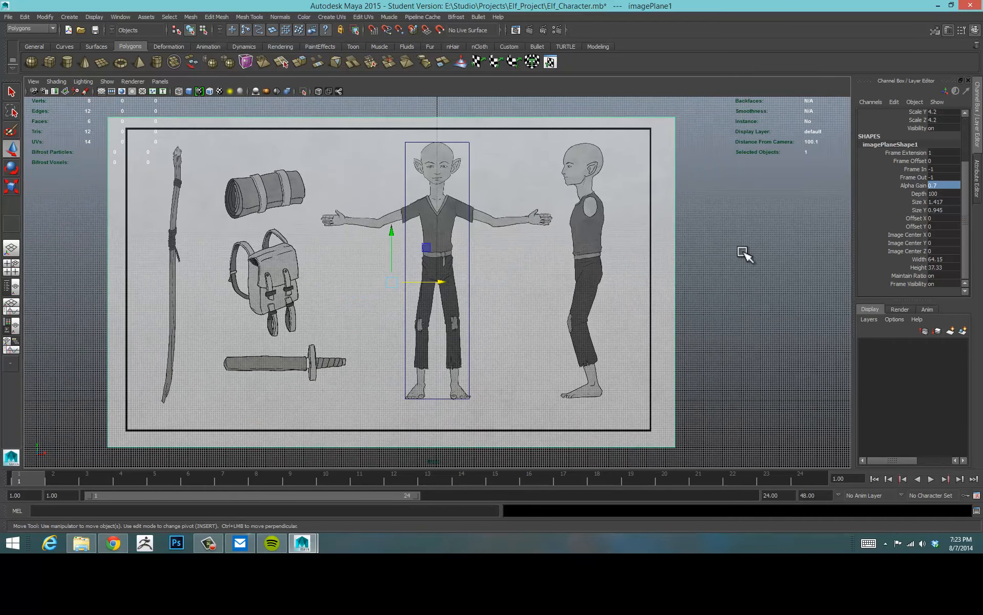
Switch to the four-view layout and orbit the perspective view to inspect the image plane behind the body cube.
click(740, 251)
drag(662, 110, 728, 179)
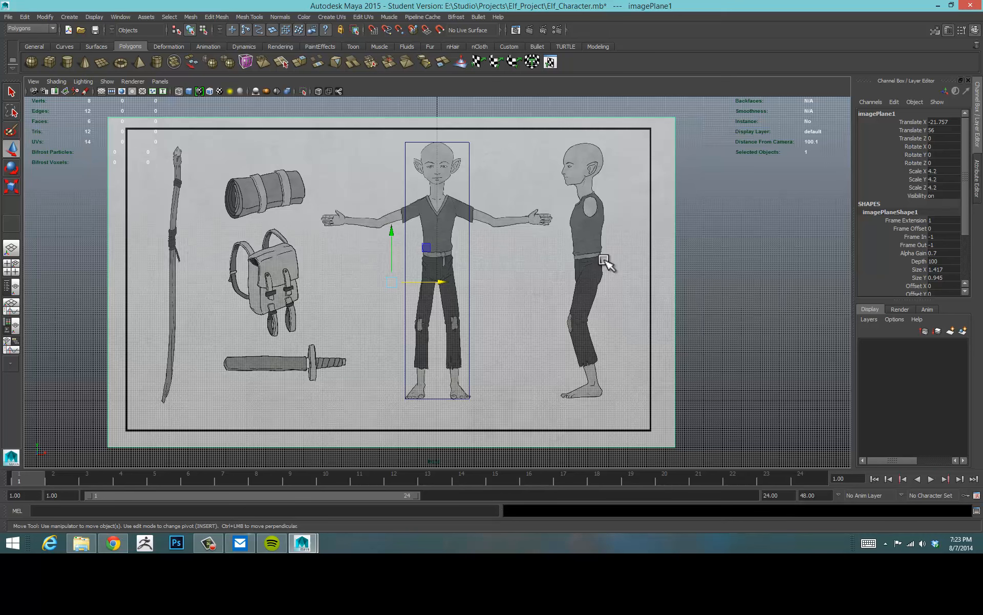
key(space)
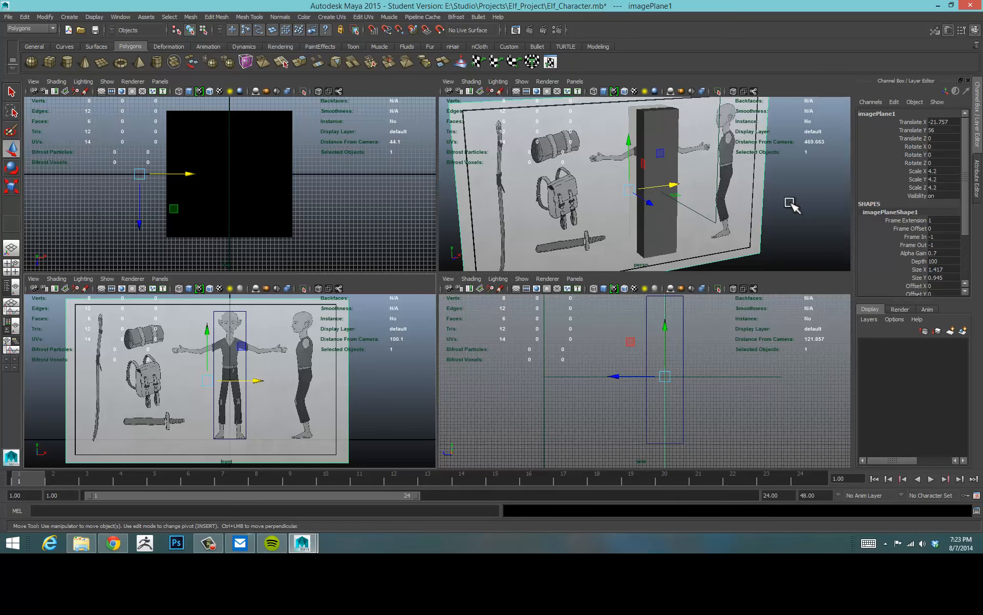
key(space)
alt+right_drag(627, 202, 475, 221)
alt+drag(475, 220, 476, 254)
scroll(538, 256, up, 5)
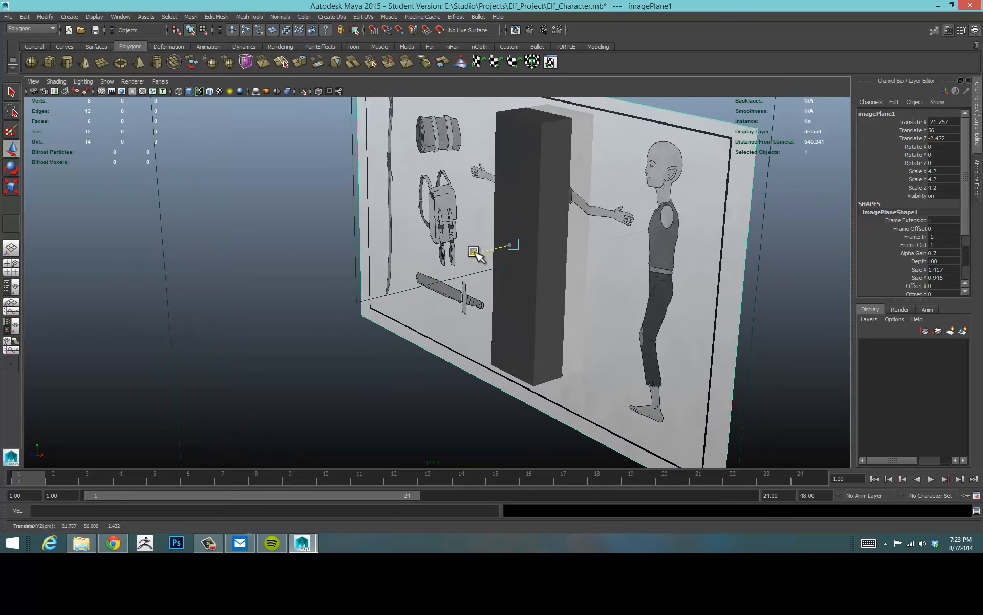
key(ctrl+z)
Try to move the body cube in depth in the perspective view, then undo the moves.
click(544, 123)
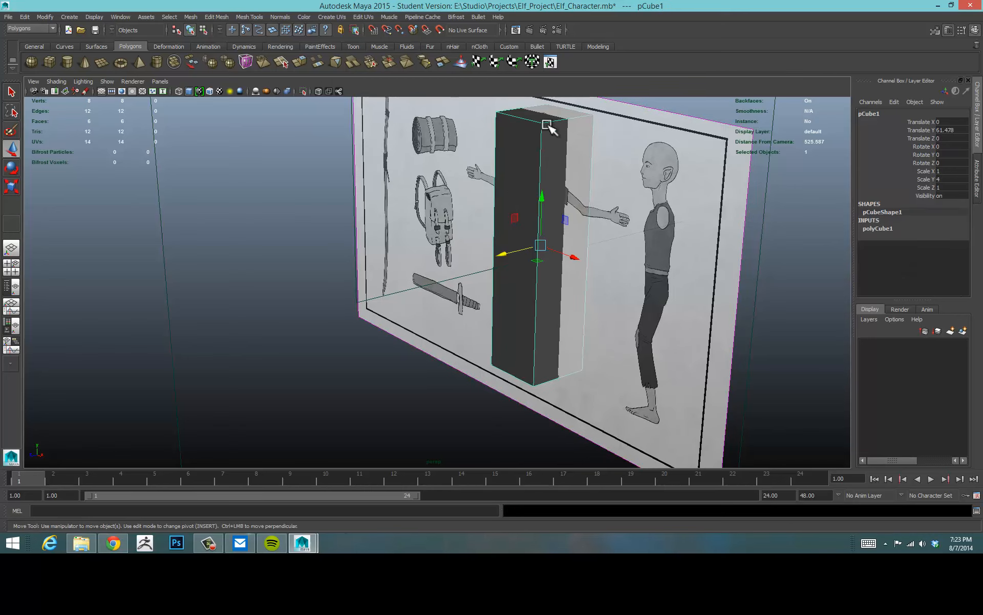
drag(501, 254, 532, 254)
key(space)
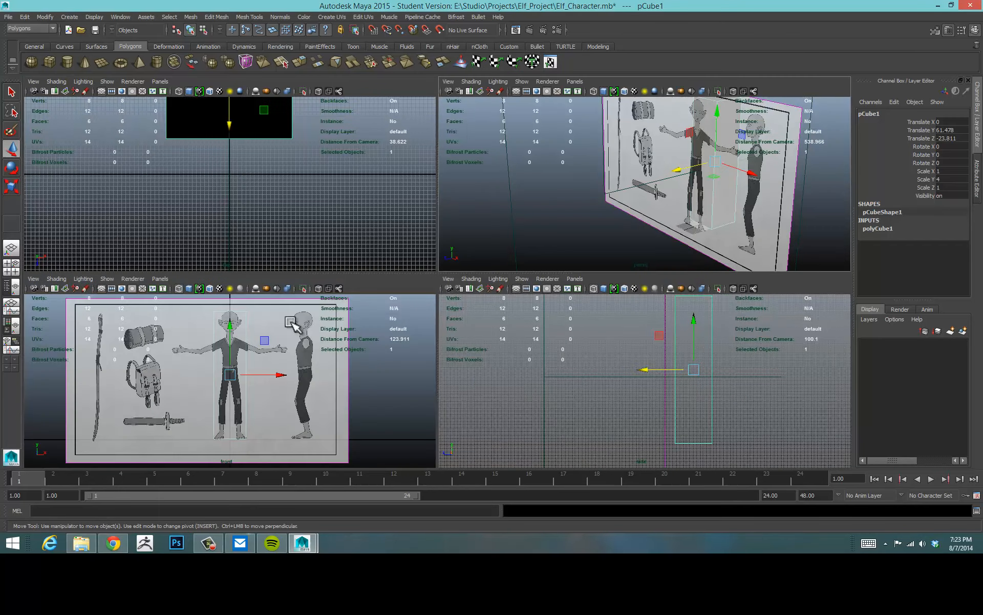
scroll(270, 347, up, 5)
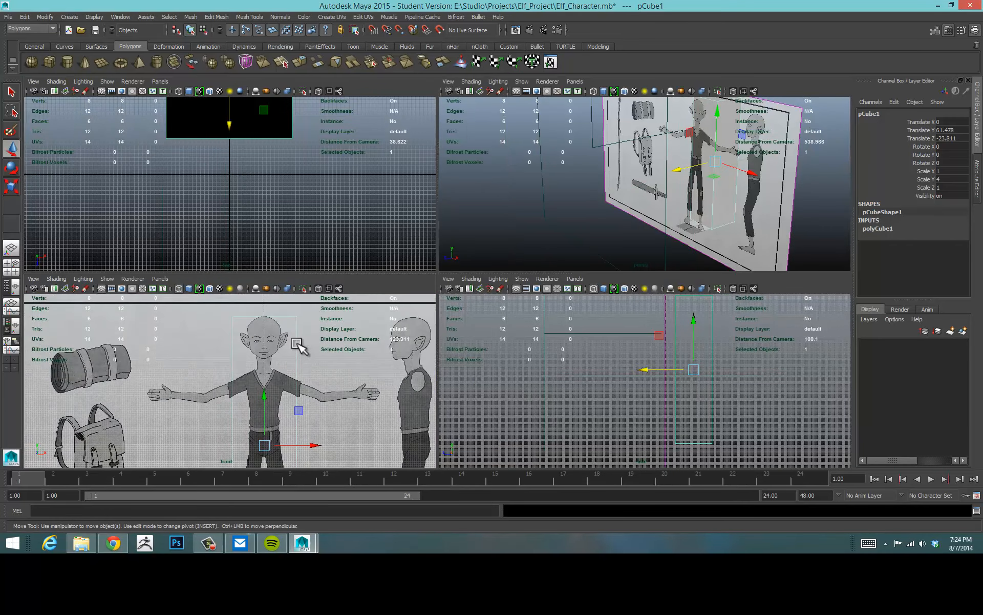
click(345, 347)
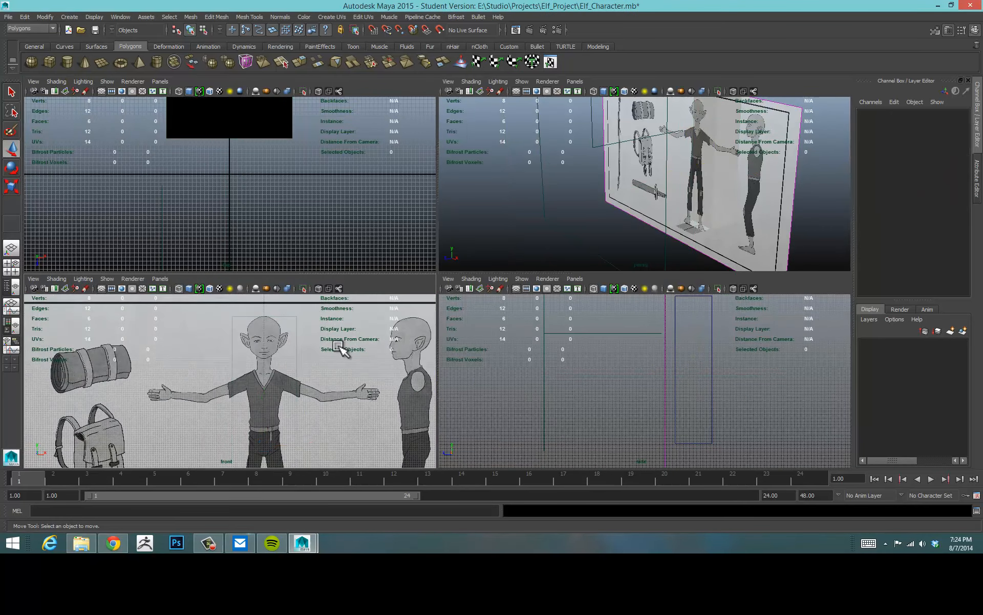
click(297, 338)
right_drag(292, 319, 253, 313)
drag(290, 306, 321, 333)
click(550, 235)
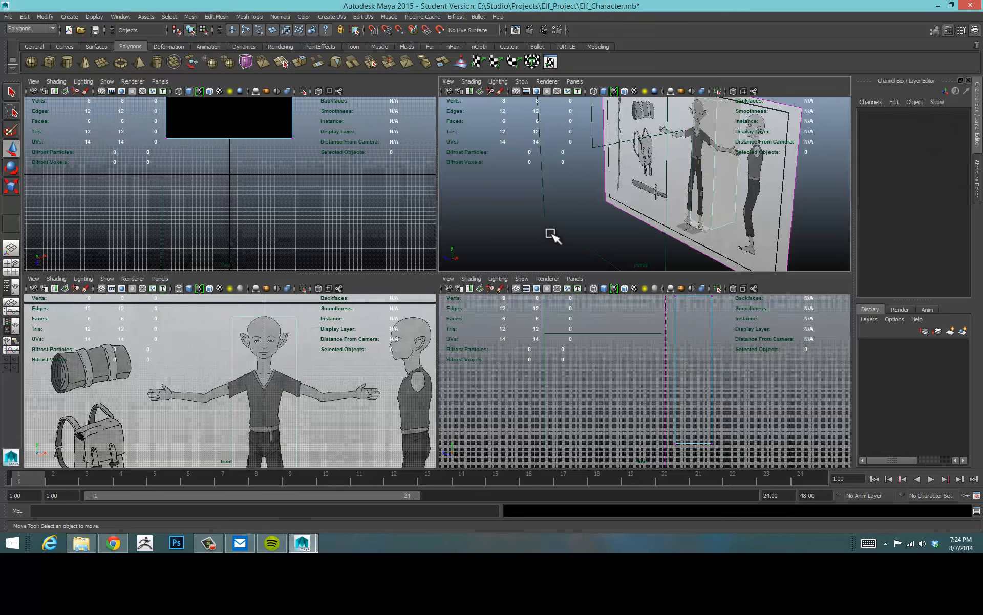
key(ctrl+z)
key(ctrl+z)
key(ctrl+z)
key(ctrl+z)
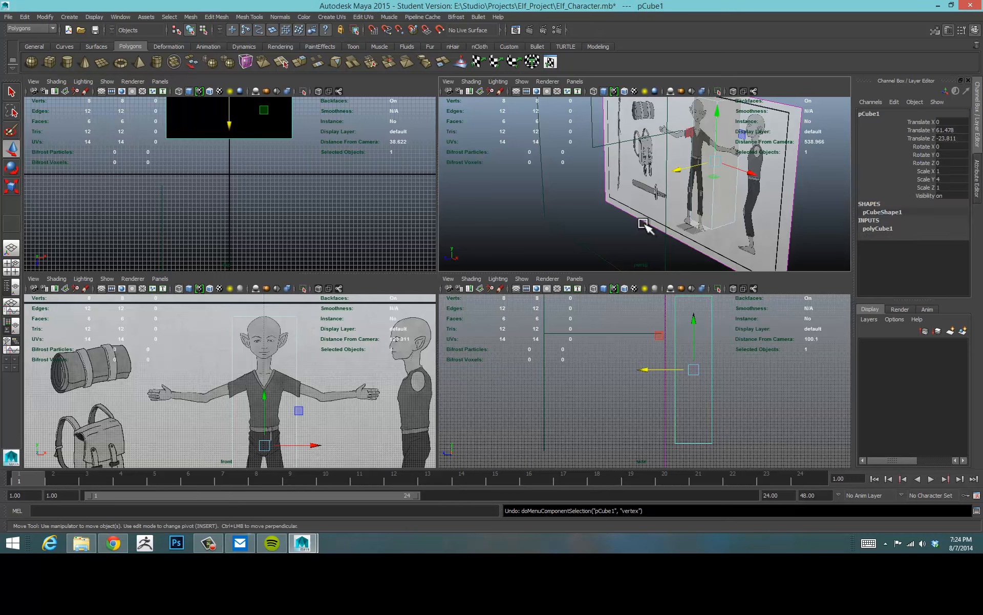
key(ctrl+z)
key(ctrl+z)
key(ctrl+z)
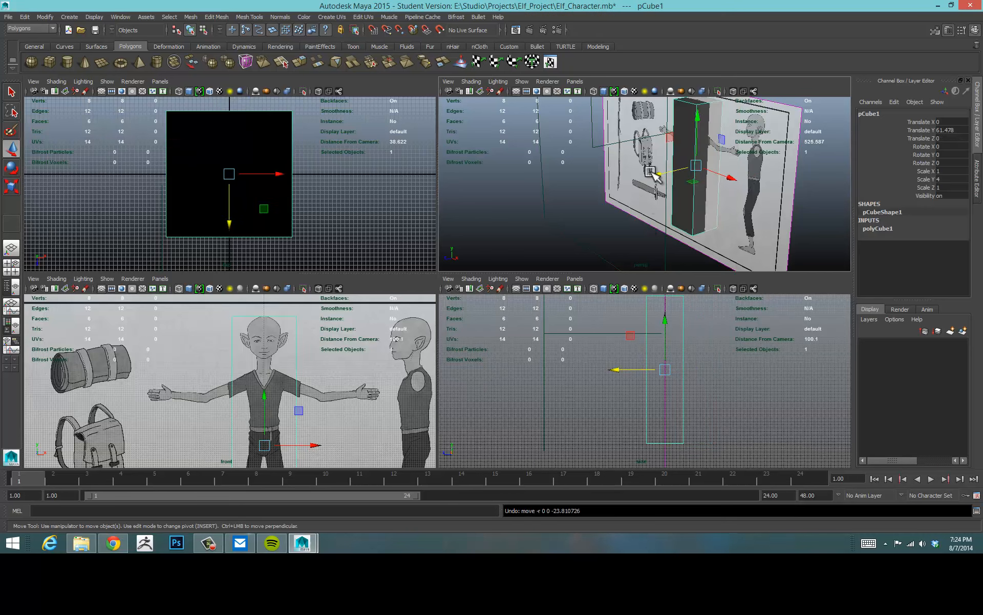
Select the image plane and set its Image Center Z to about -41.7 to push it behind the cube.
alt+drag(606, 177, 610, 193)
alt+right_drag(737, 174, 572, 235)
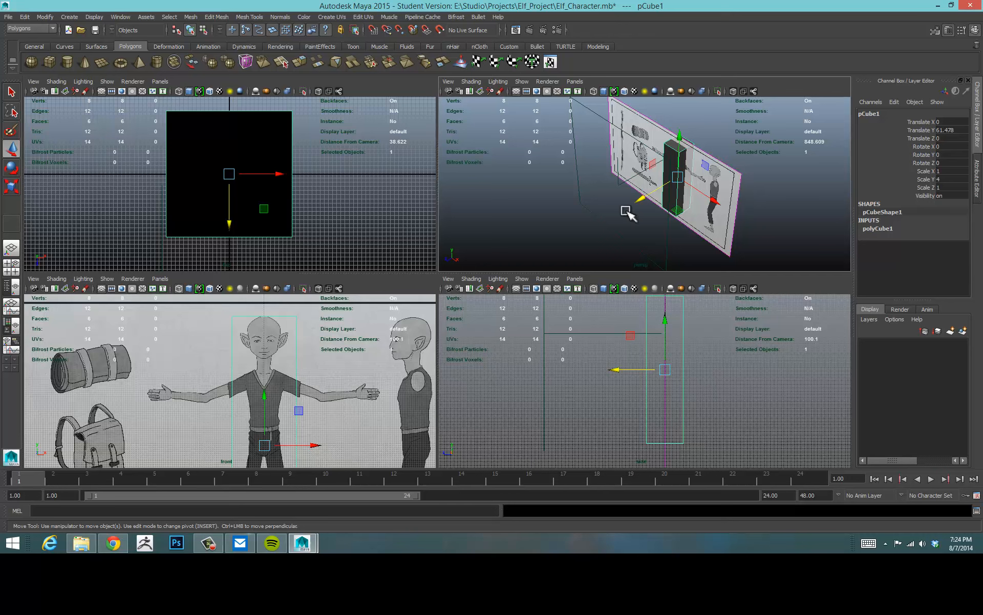
click(741, 173)
alt+drag(566, 237, 614, 222)
alt+right_drag(615, 221, 579, 225)
drag(965, 144, 976, 202)
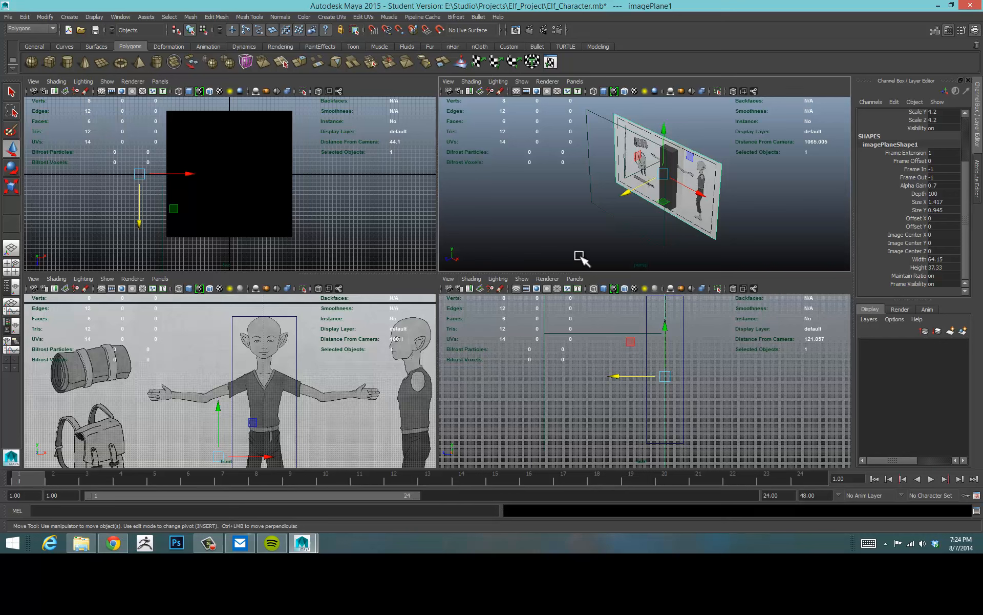
click(906, 251)
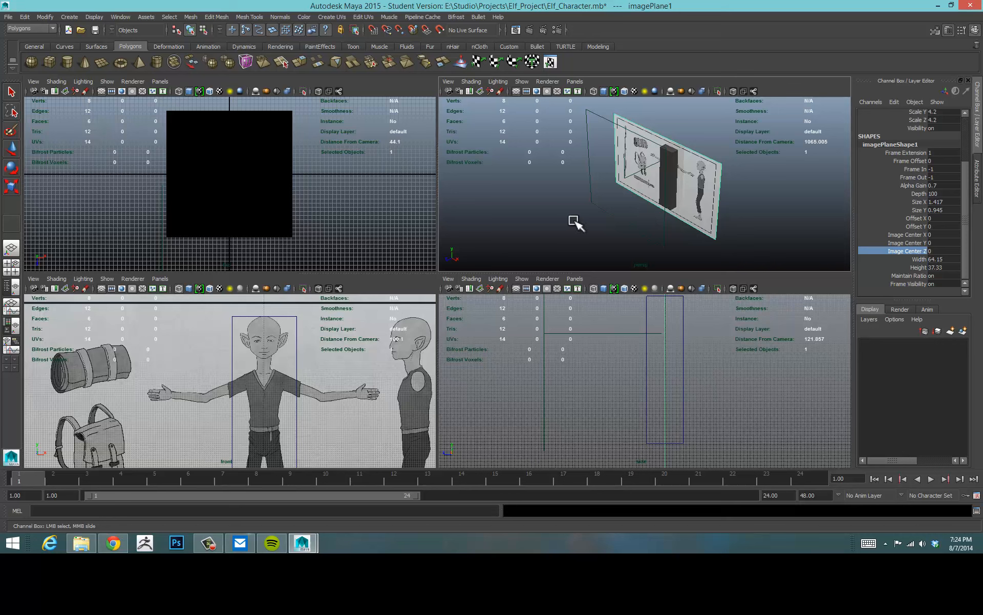
middle_drag(570, 218, 443, 240)
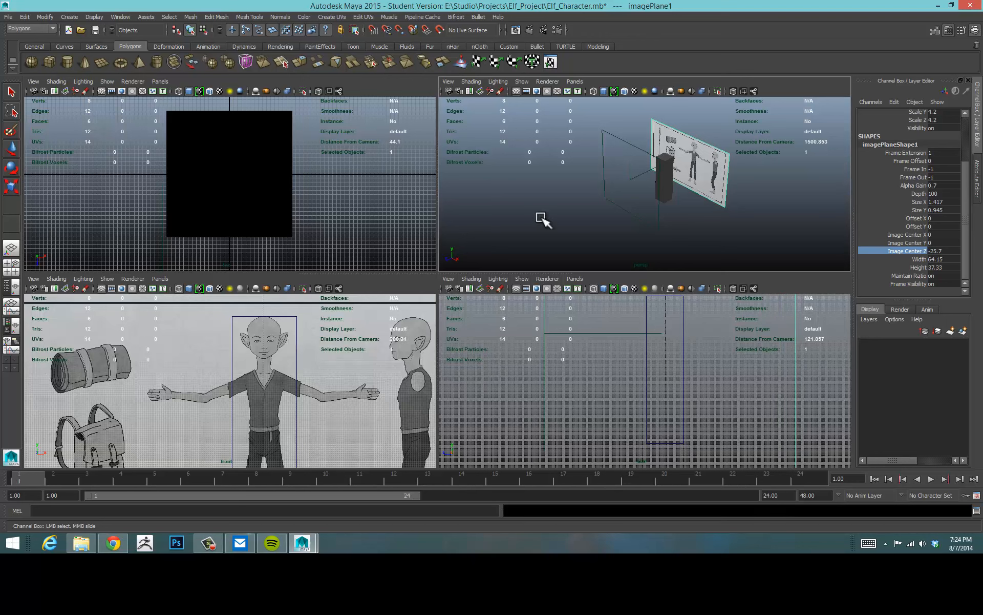
middle_drag(537, 214, 497, 224)
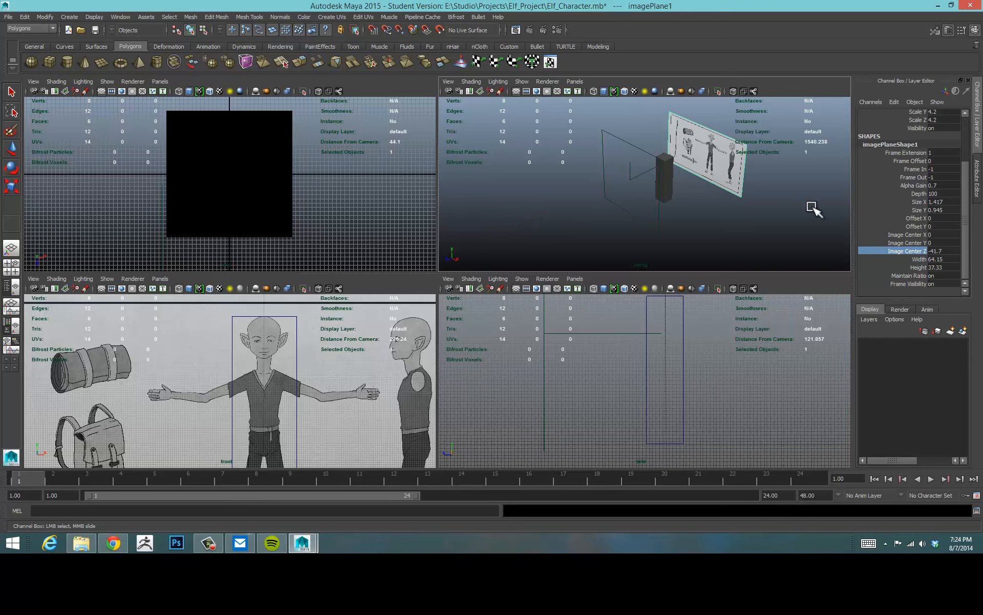
scroll(967, 200, up, 1)
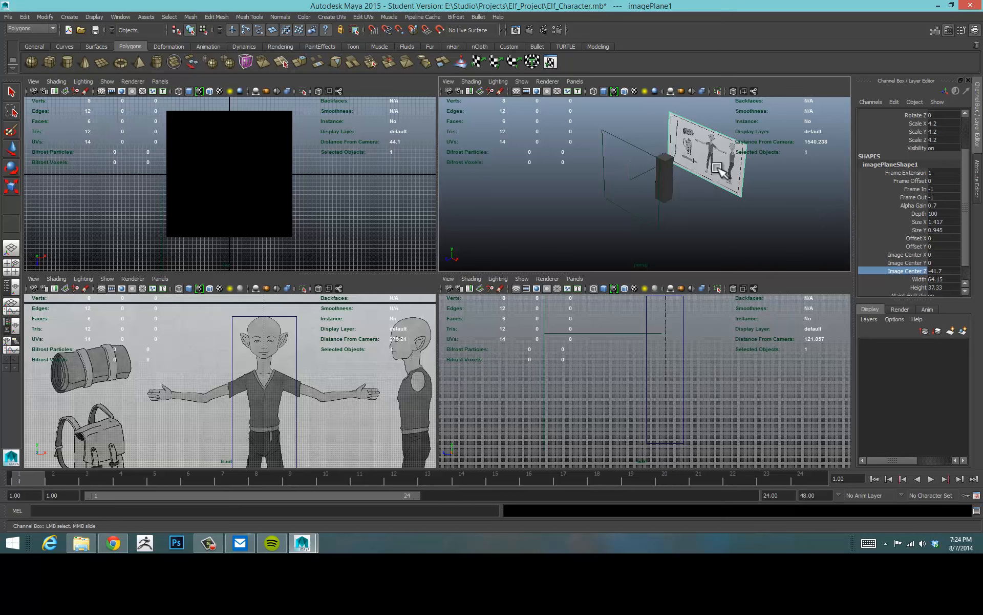
alt+drag(748, 209, 778, 208)
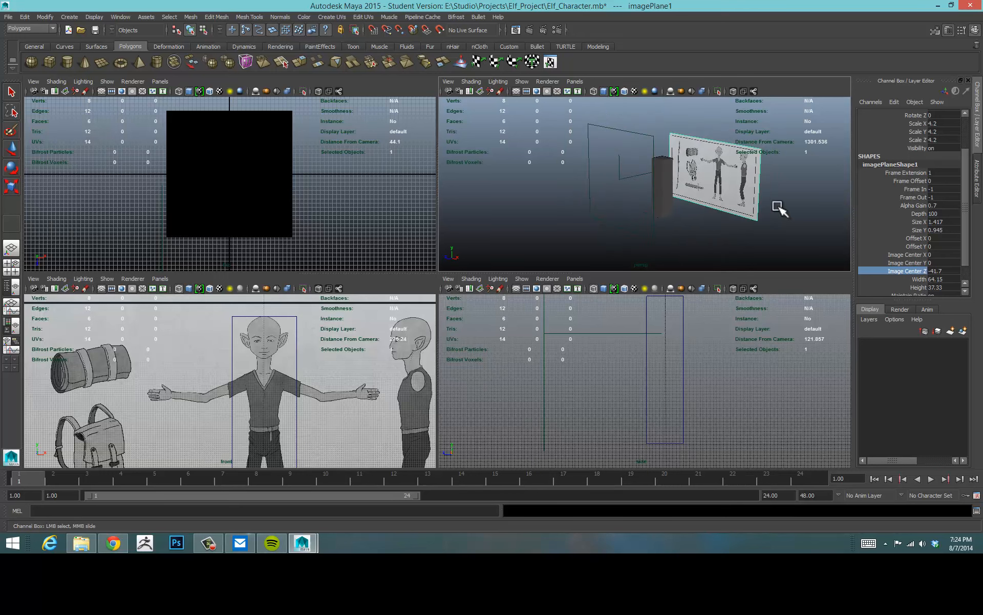
Set the front image plane to display only when looking through the camera.
scroll(947, 215, down, 2)
click(976, 180)
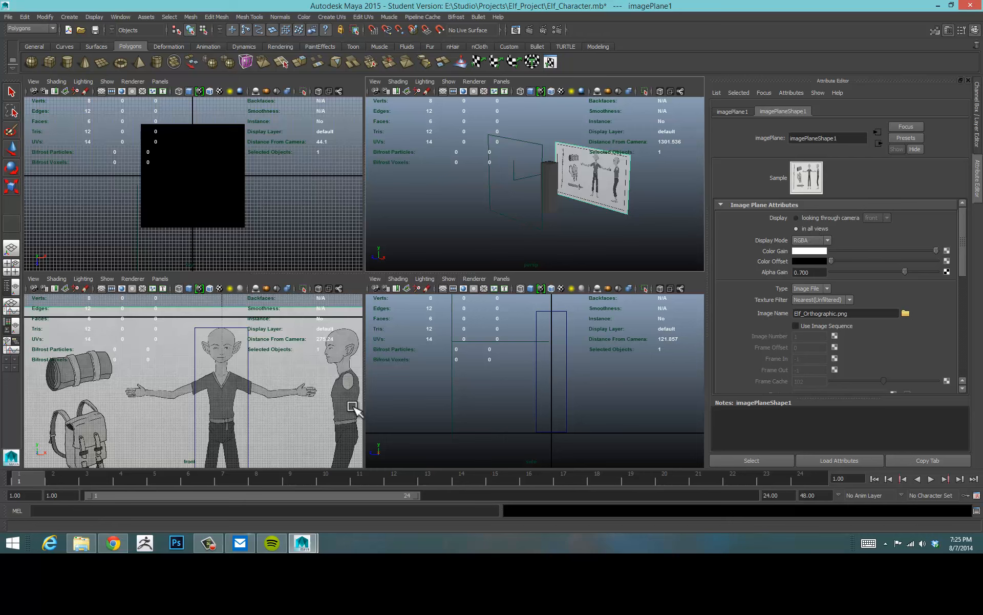
click(805, 217)
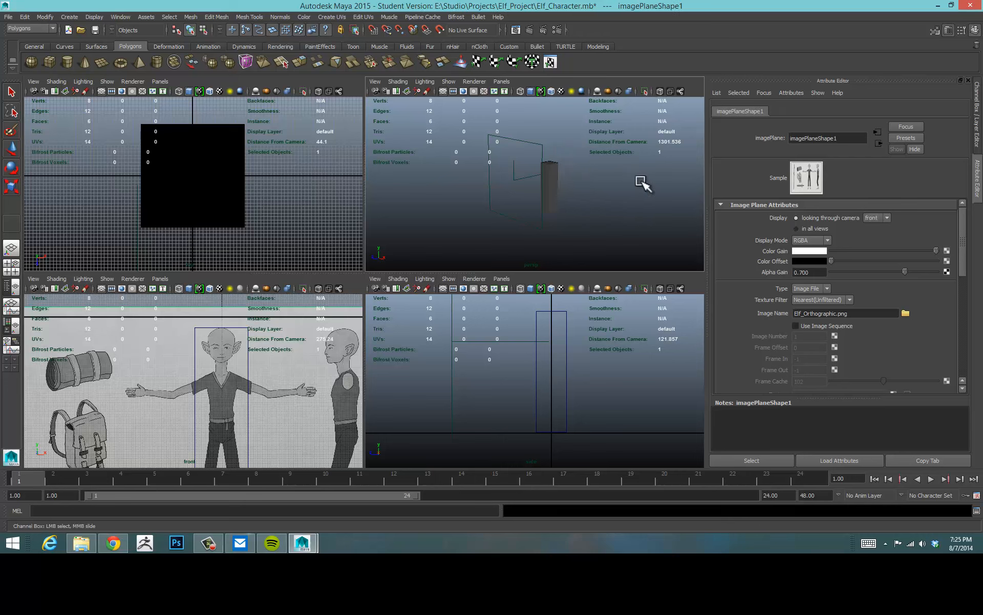
Select the front camera in the perspective view and hide it.
alt+drag(553, 221, 523, 229)
scroll(493, 223, up, 3)
drag(489, 152, 516, 250)
key(w)
alt+drag(442, 225, 430, 202)
alt+middle_drag(430, 202, 505, 201)
alt+middle_drag(591, 226, 574, 201)
scroll(583, 203, down, 2)
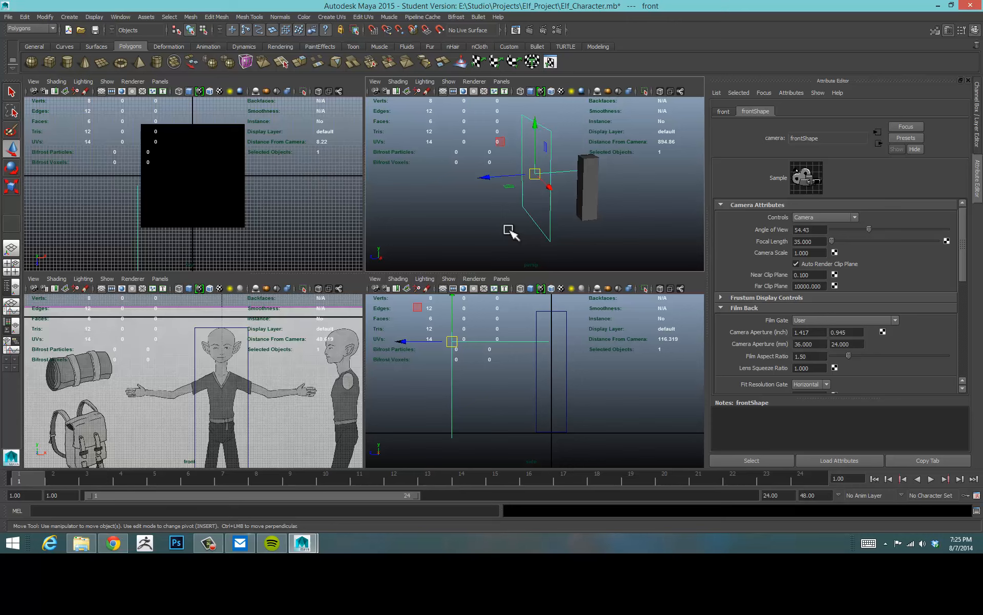
key(ctrl+h)
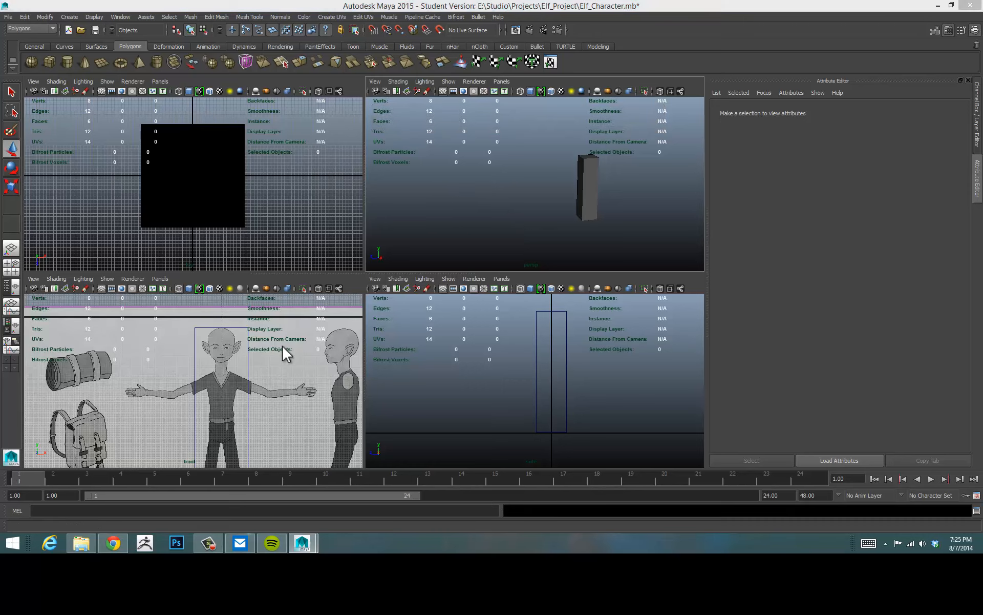
Import Elf_Orthographic.png as an image plane for the side view.
key(space)
scroll(301, 358, down, 4)
scroll(431, 341, down, 3)
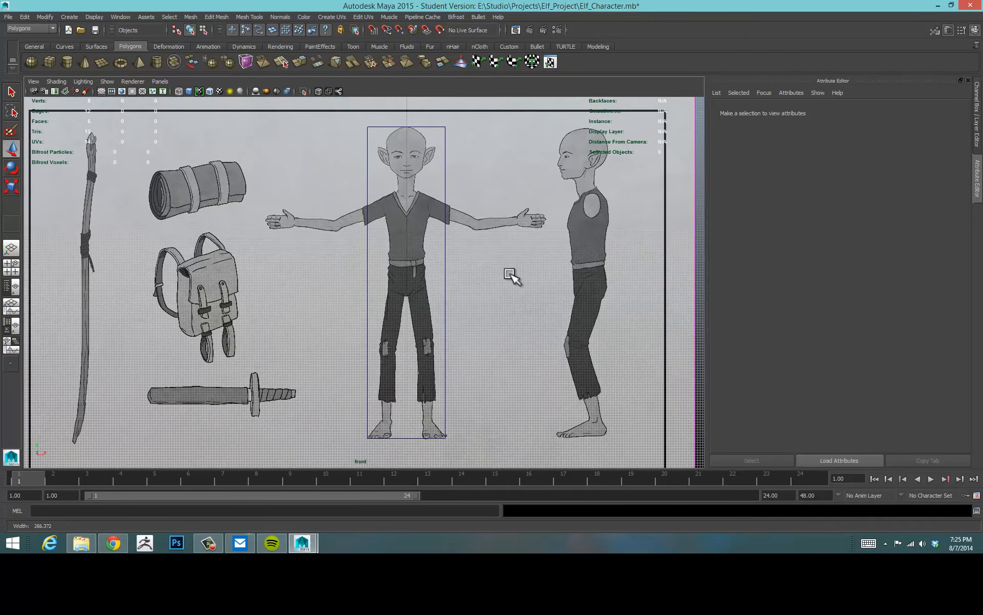
alt+middle_drag(492, 278, 421, 281)
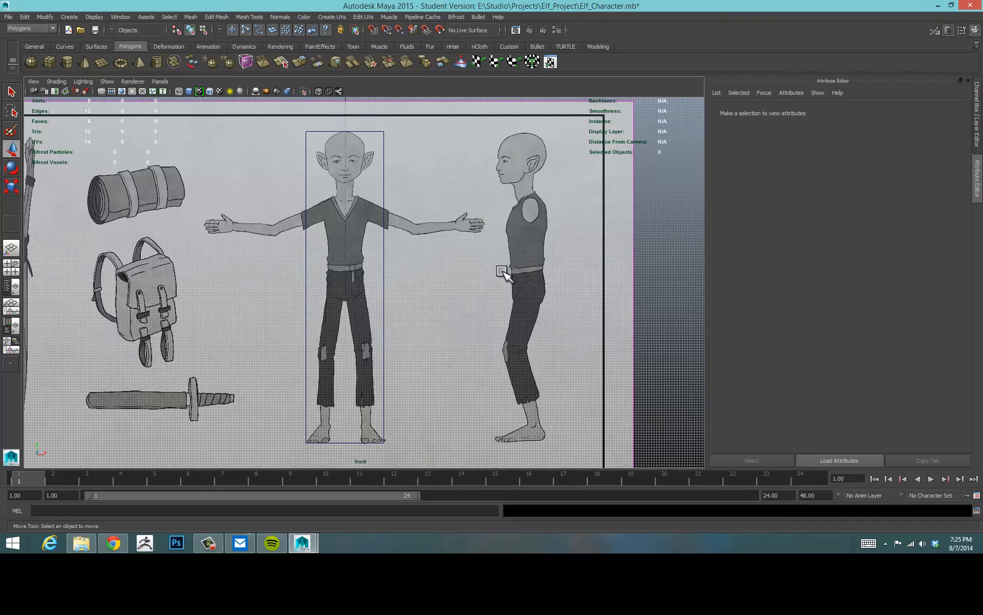
key(space)
key(space)
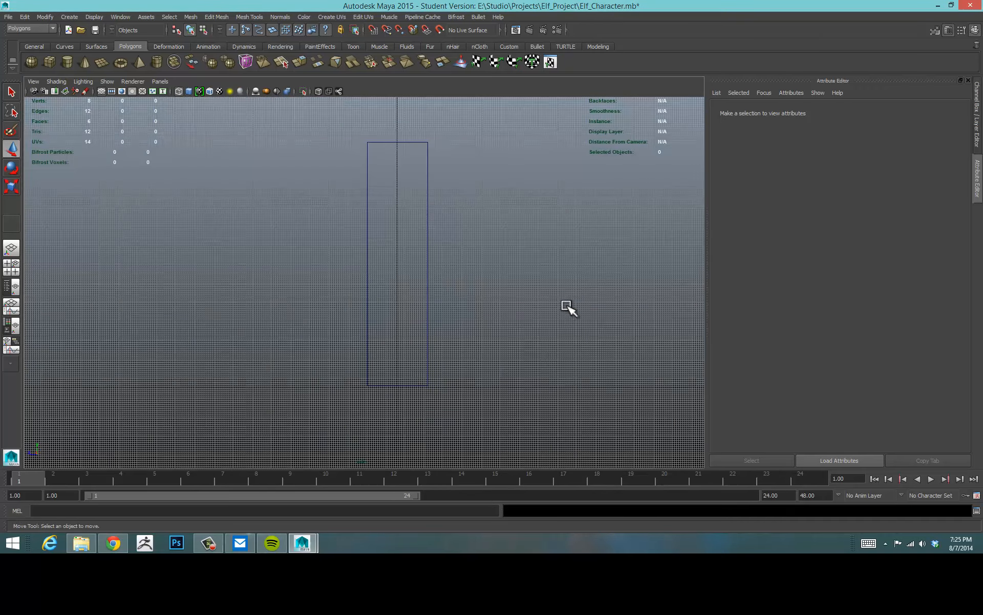
alt+right_drag(562, 297, 541, 285)
alt+middle_drag(535, 265, 505, 282)
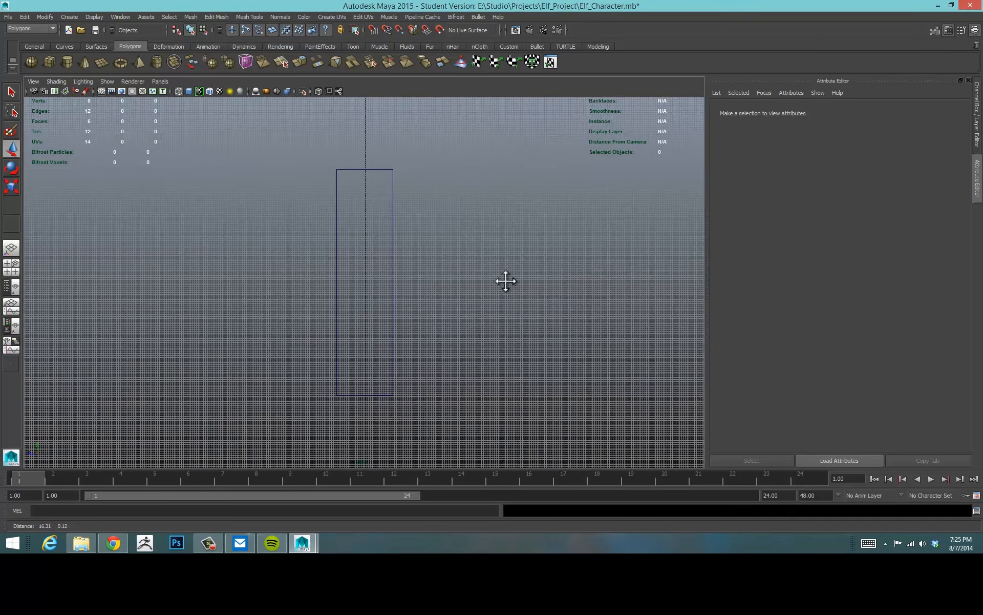
alt+right_drag(551, 281, 488, 272)
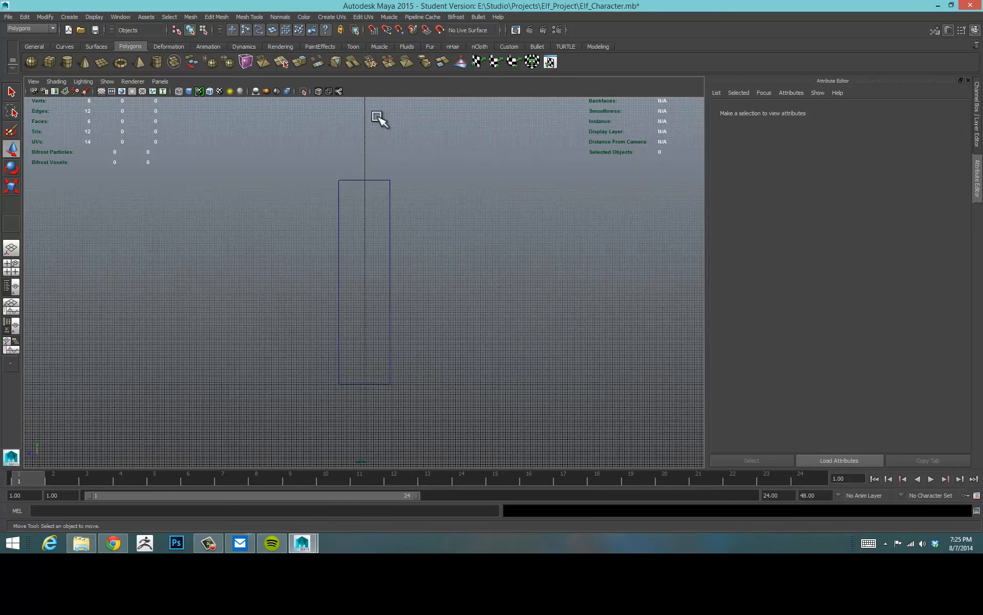
click(33, 82)
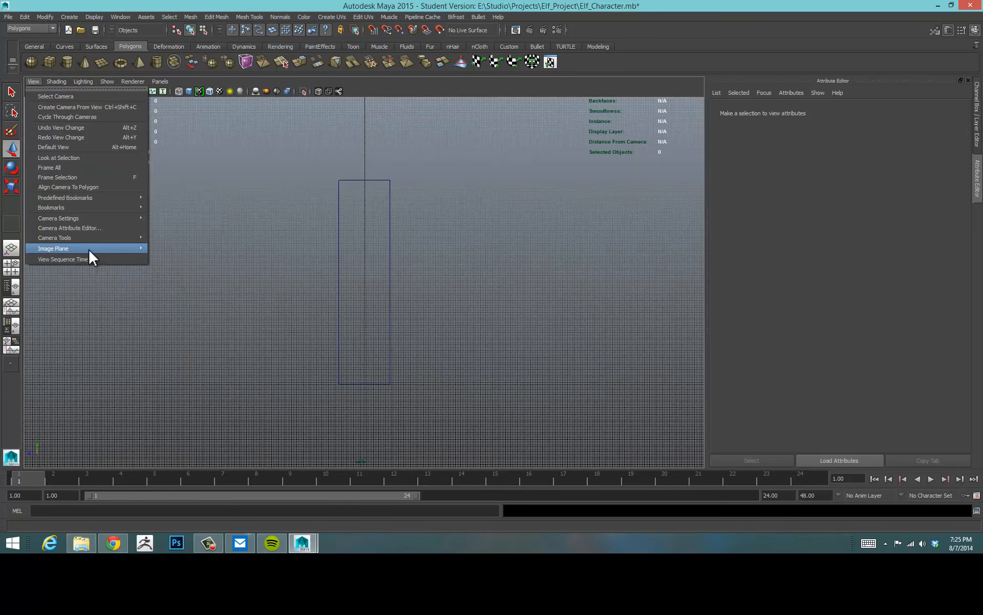
mouse_move(96, 246)
click(183, 251)
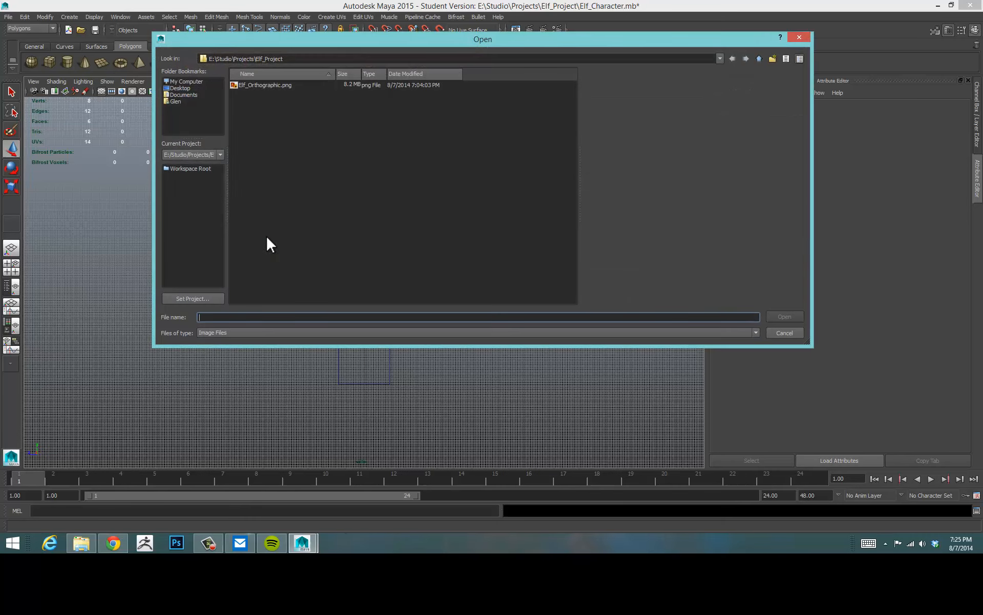
click(265, 85)
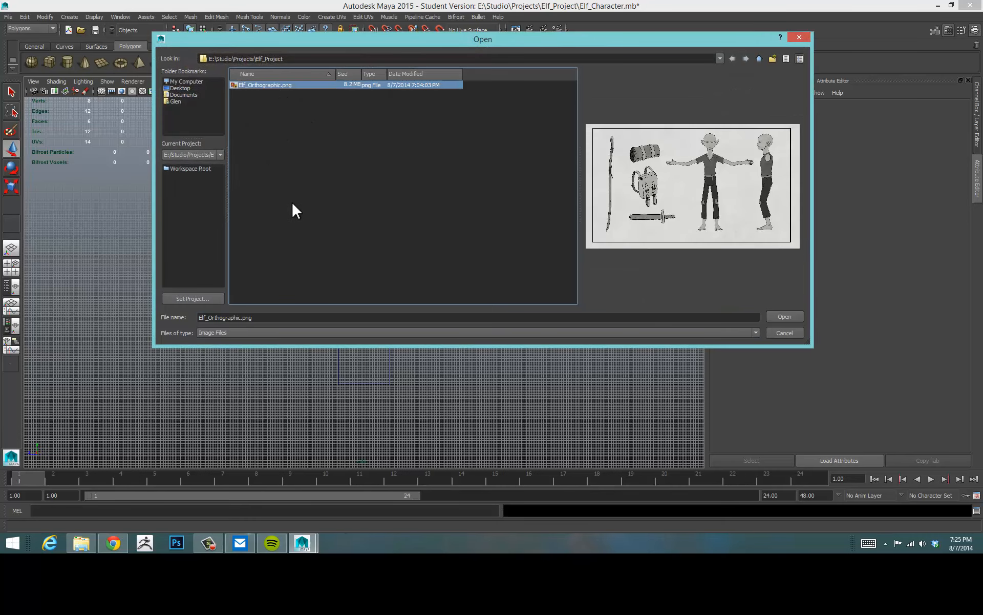
click(785, 317)
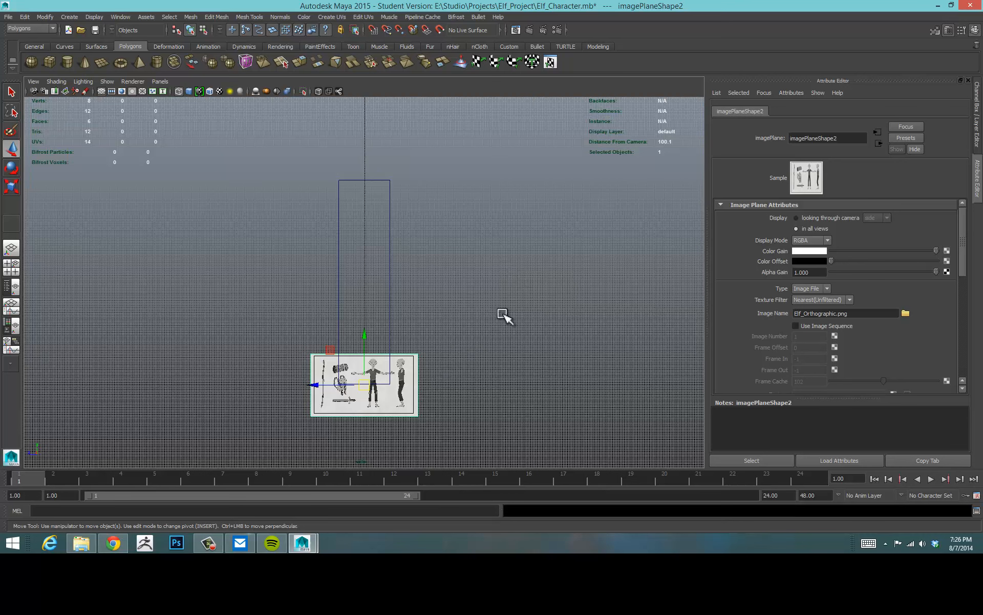
Switch to the four-view layout and show the channel box with the front image plane selected.
key(space)
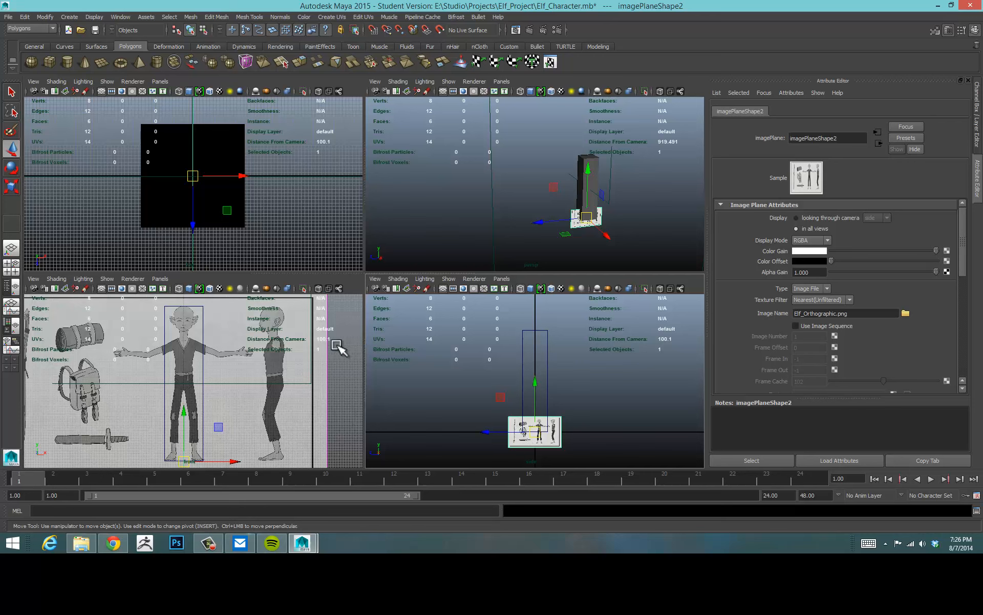
drag(337, 346, 310, 370)
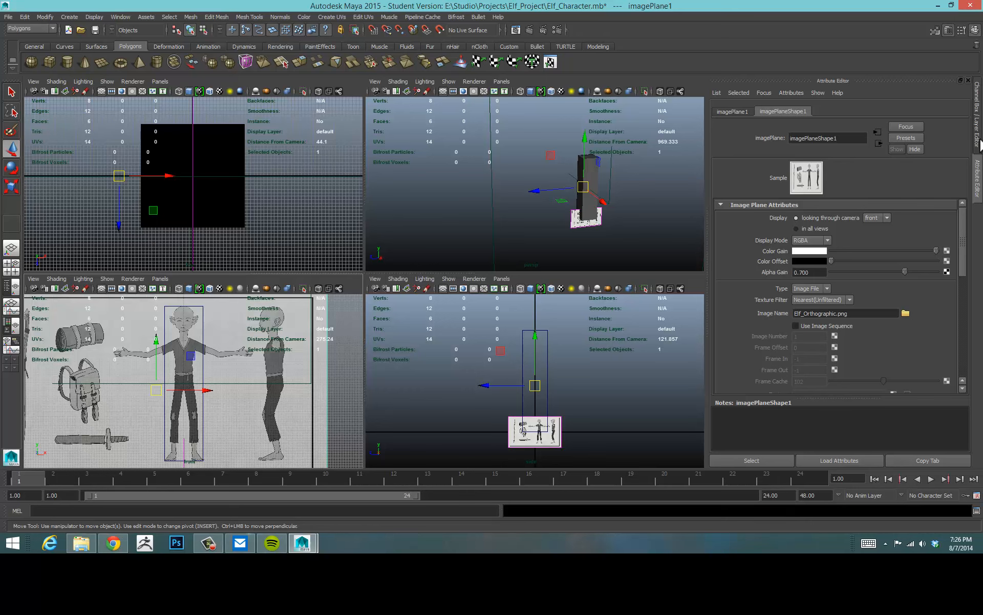
click(978, 144)
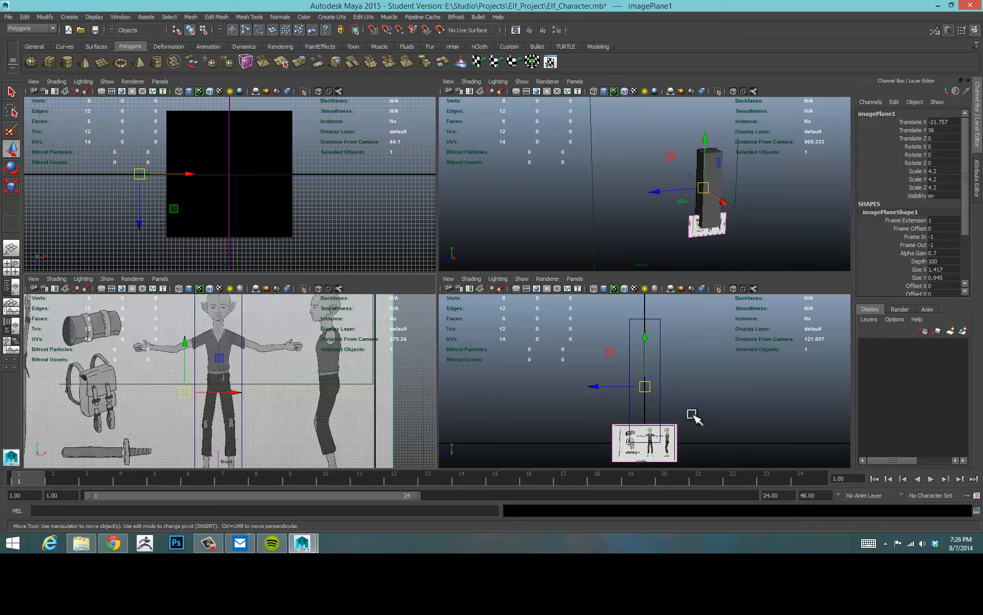
Select the side image plane and set its Translate X to 0 and Translate Y to 56.
drag(693, 412, 664, 448)
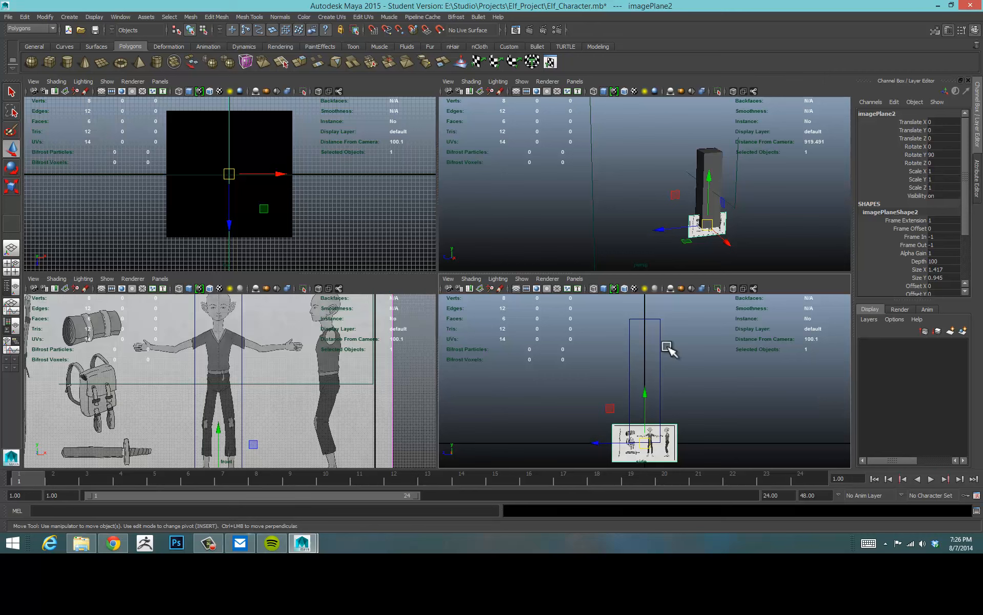
click(936, 121)
key(Return)
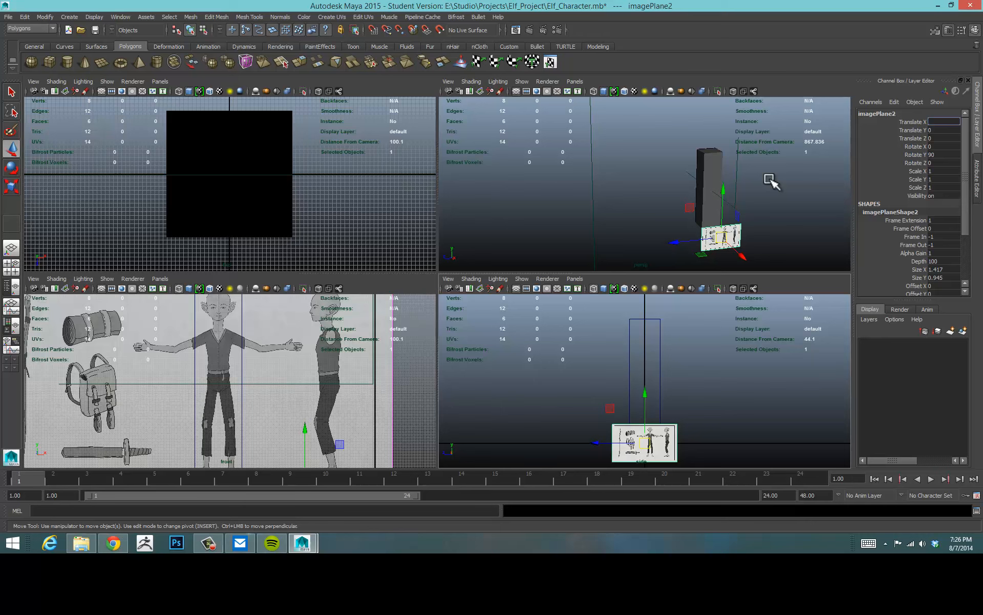
text(0)
key(Tab)
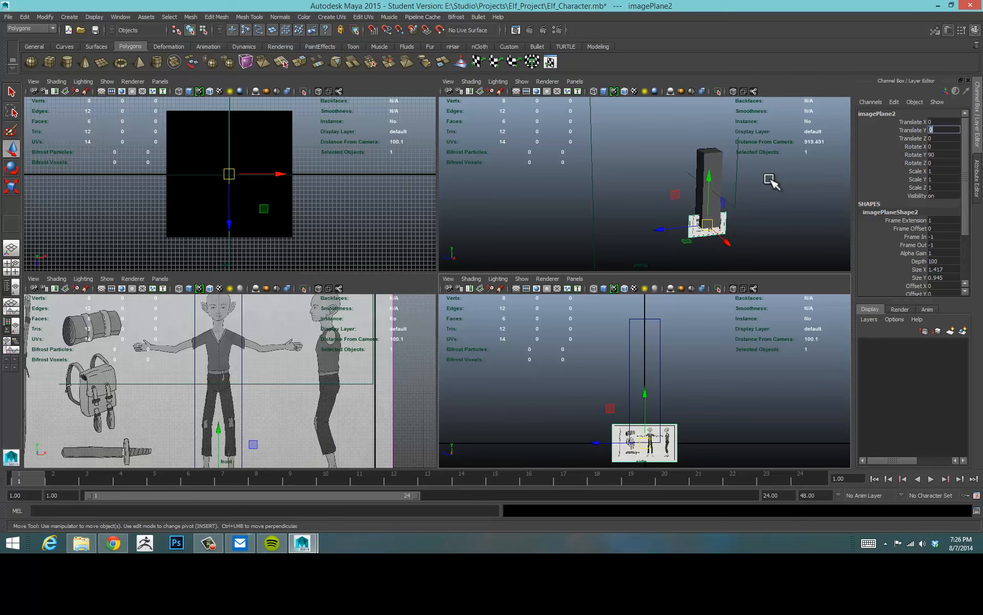
text(56)
key(Return)
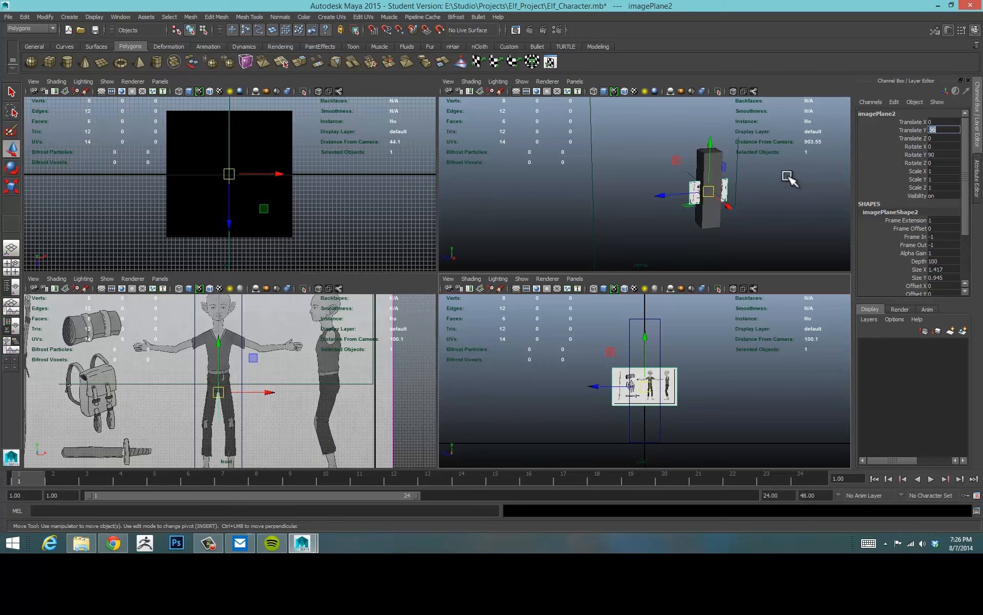
Set the side image plane's Scale X, Y and Z to 4.2.
drag(944, 171, 943, 188)
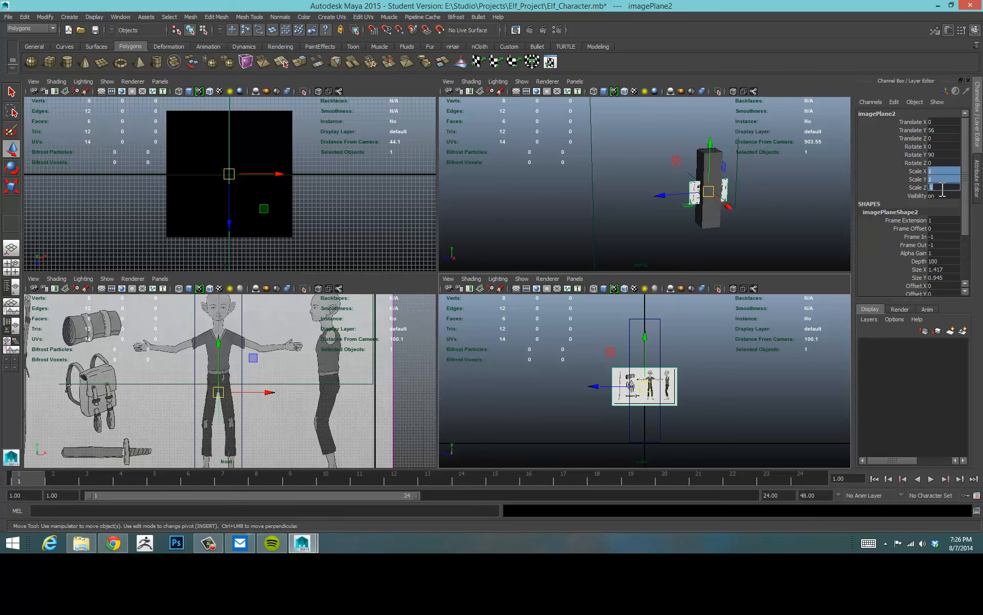
text(4.2)
key(Return)
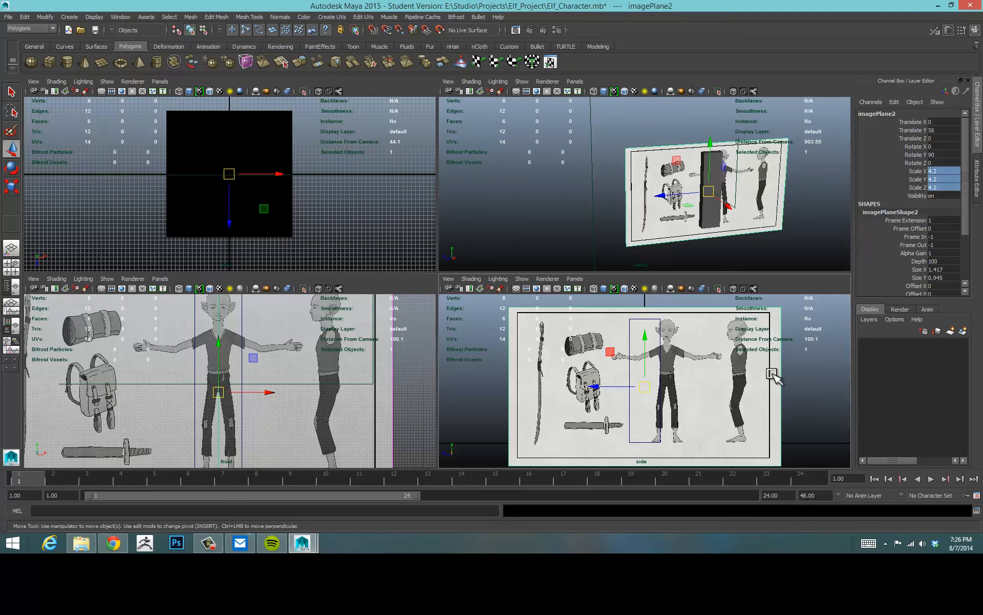
Move the side image plane along Z to about 93 in the side view.
drag(618, 388, 520, 395)
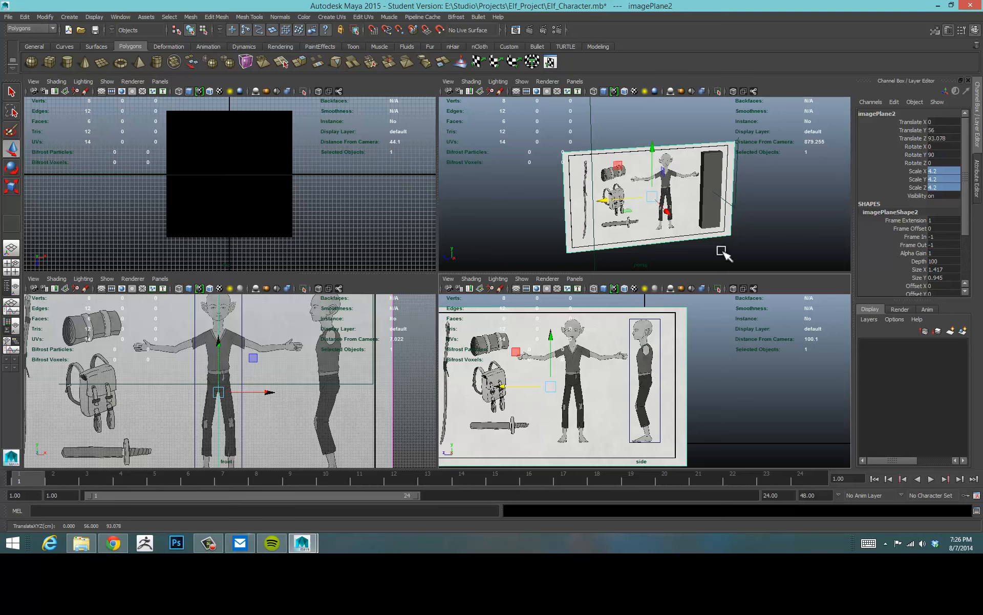
right_drag(736, 223, 762, 214)
alt+drag(777, 187, 724, 201)
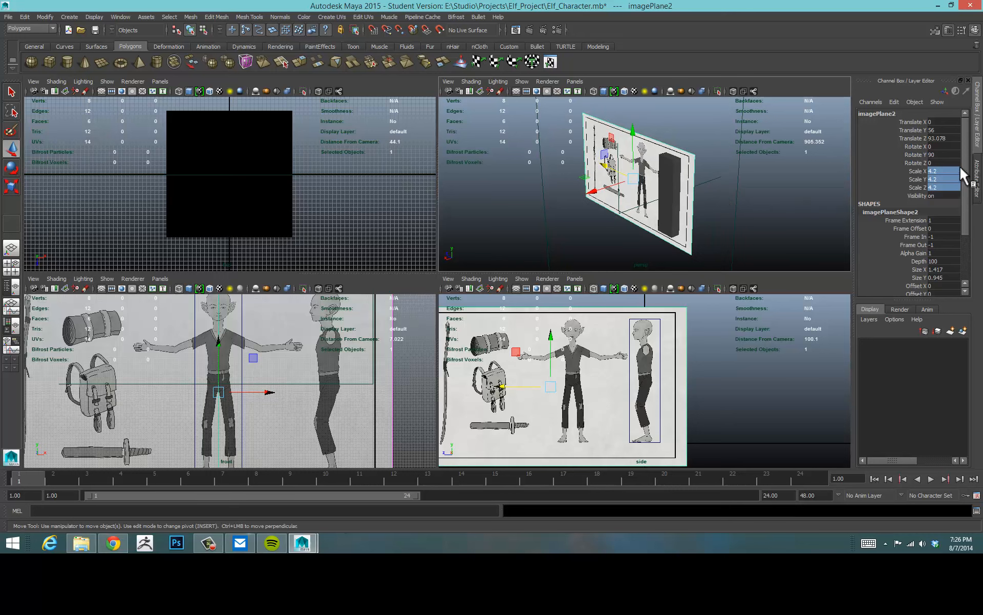
Try shifting the side image plane's Image Center X and undo each attempt.
drag(966, 176, 971, 231)
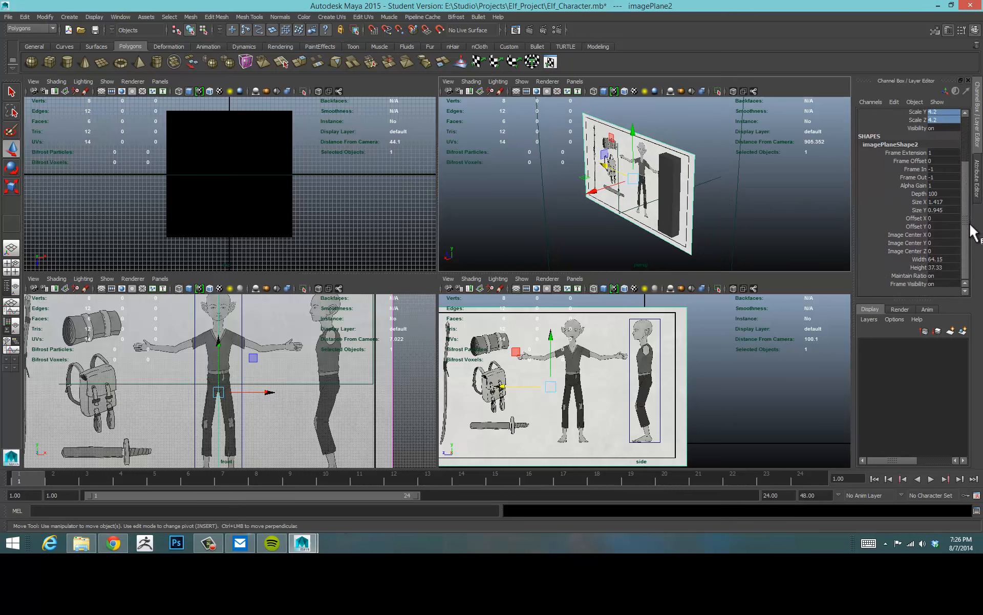
click(906, 234)
middle_drag(709, 234, 595, 234)
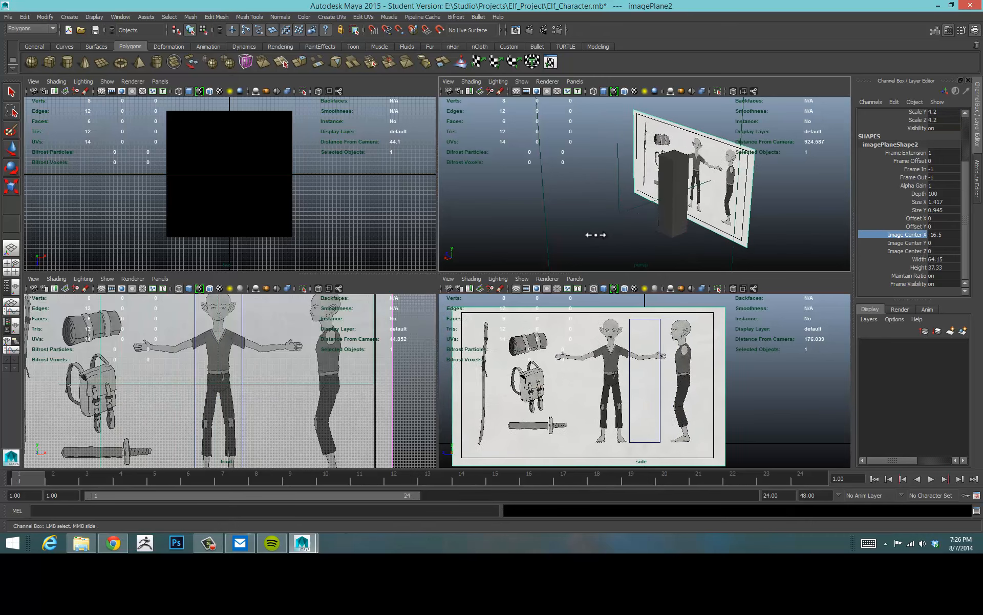
key(ctrl+z)
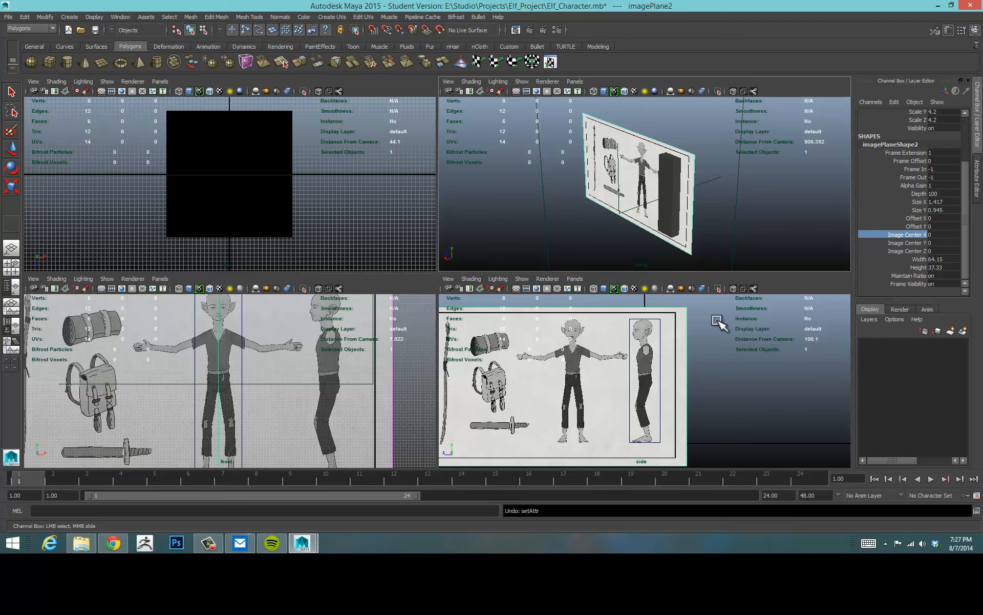
mouse_move(738, 250)
alt+mouse_down()
mouse_move(726, 250)
mouse_move(830, 228)
mouse_move(769, 224)
mouse_move(727, 256)
alt+mouse_up()
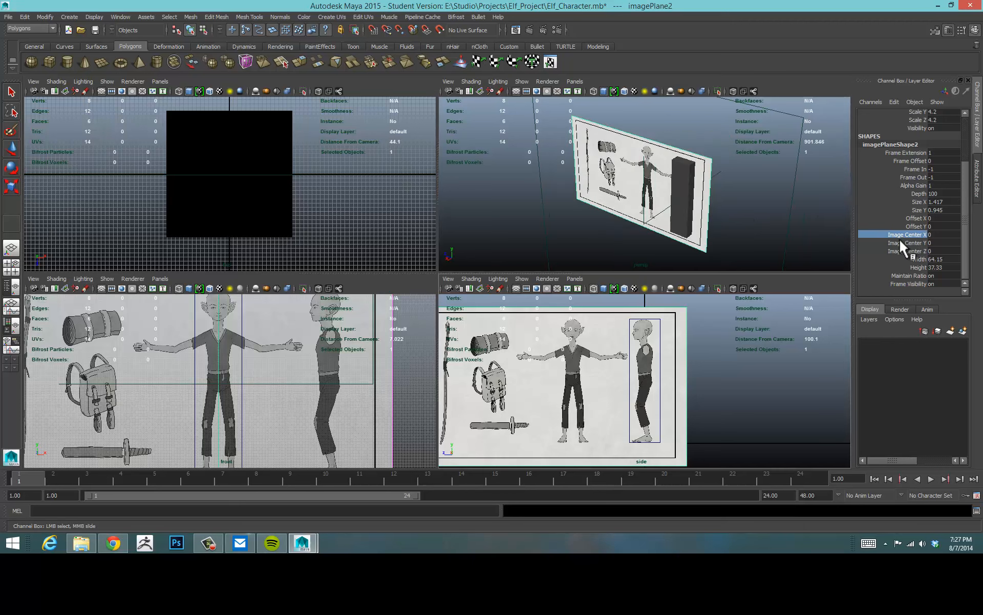
middle_drag(705, 233, 727, 242)
key(ctrl+z)
key(ctrl+z)
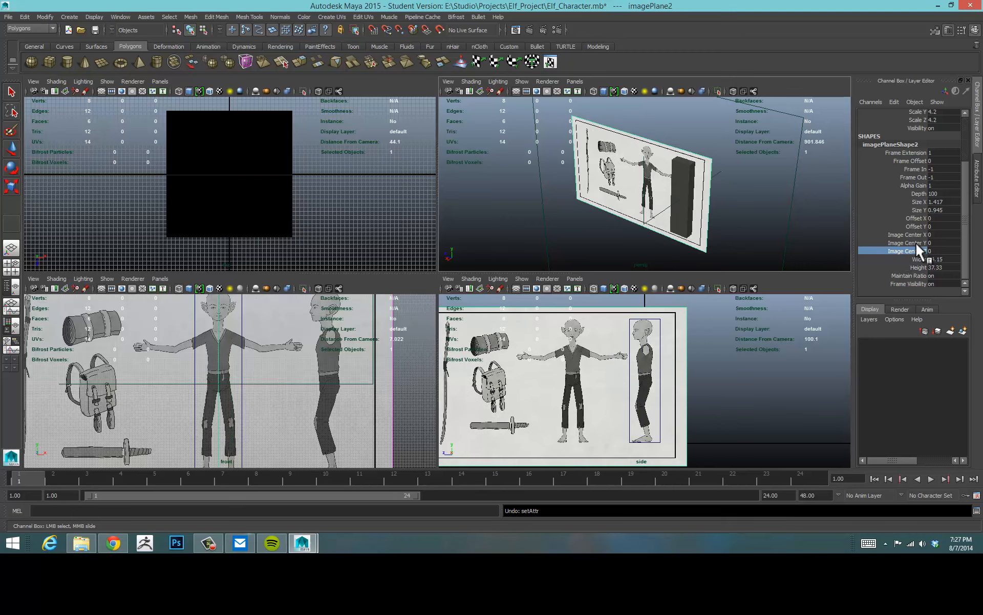
click(904, 235)
middle_drag(786, 208, 626, 204)
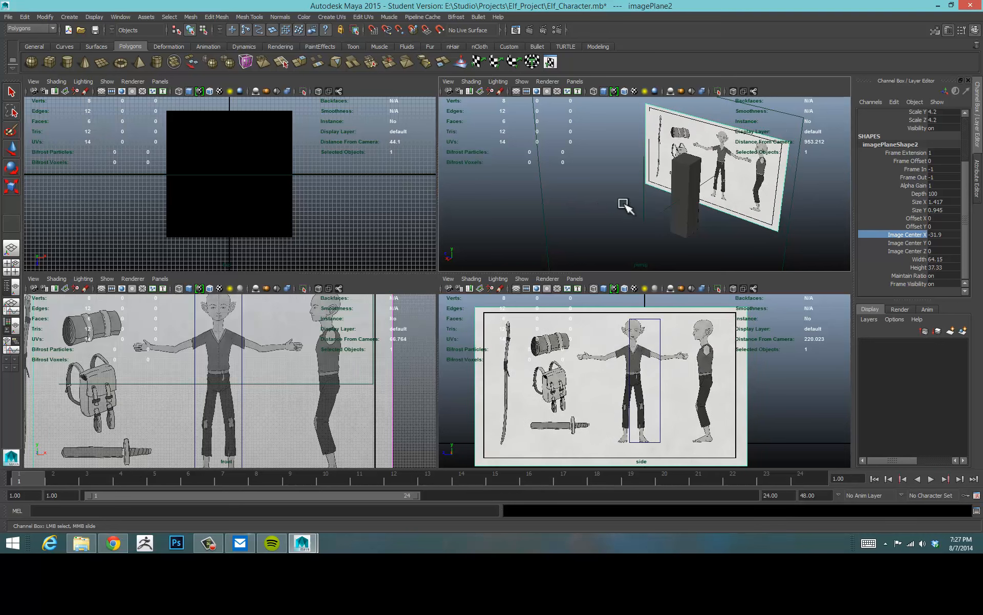
alt+drag(625, 205, 630, 248)
key(ctrl+z)
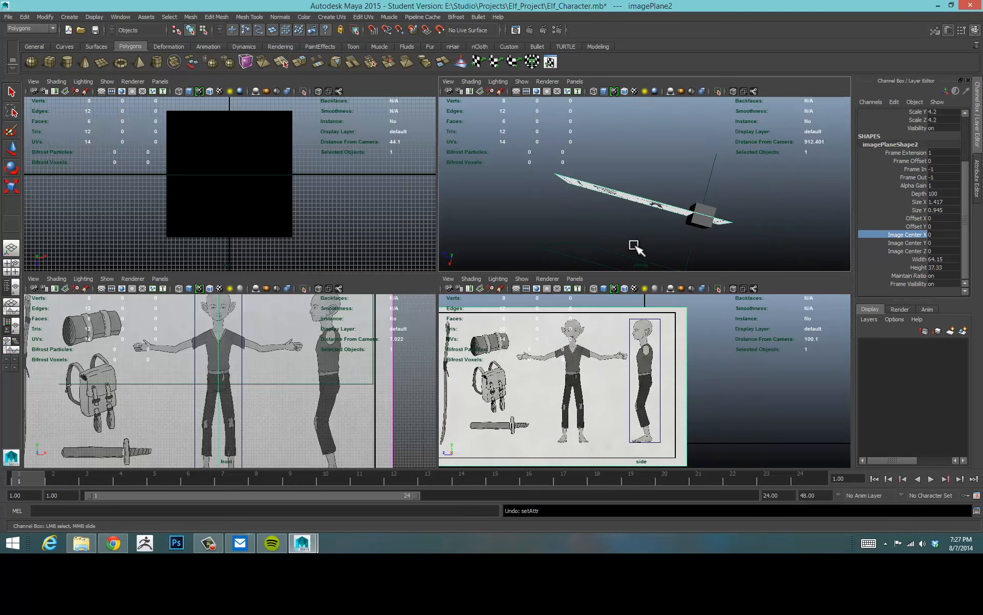
middle_drag(805, 211, 652, 208)
key(ctrl+z)
Set the side image plane's Translate Z to 0.
drag(967, 210, 977, 139)
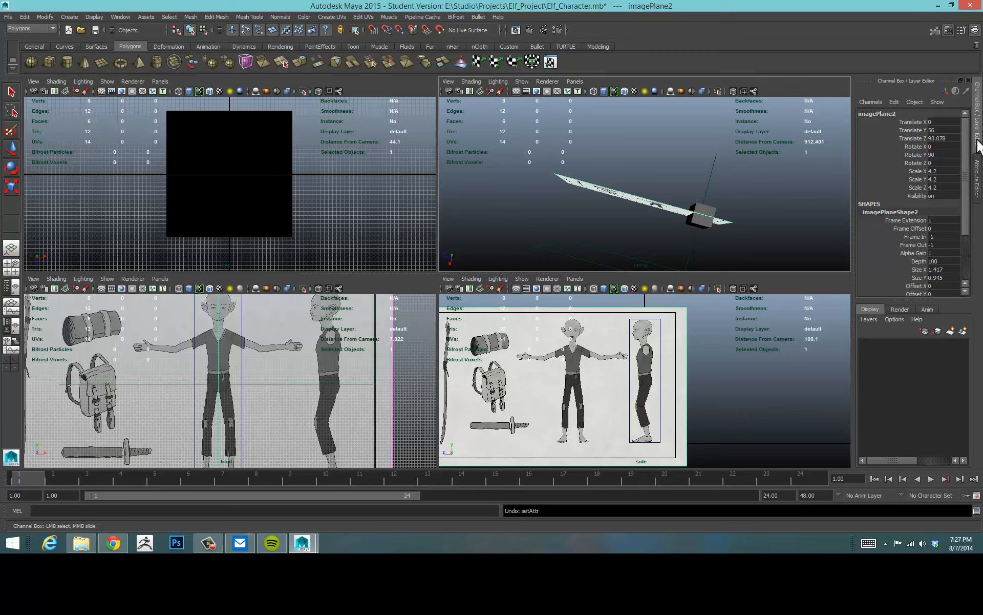
alt+drag(799, 205, 766, 165)
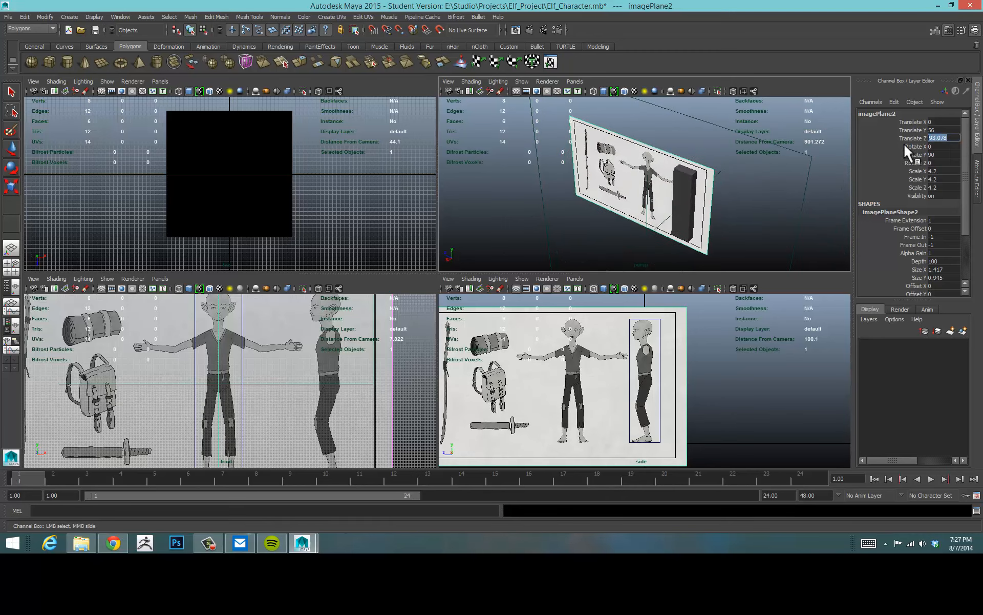
text(0)
key(Return)
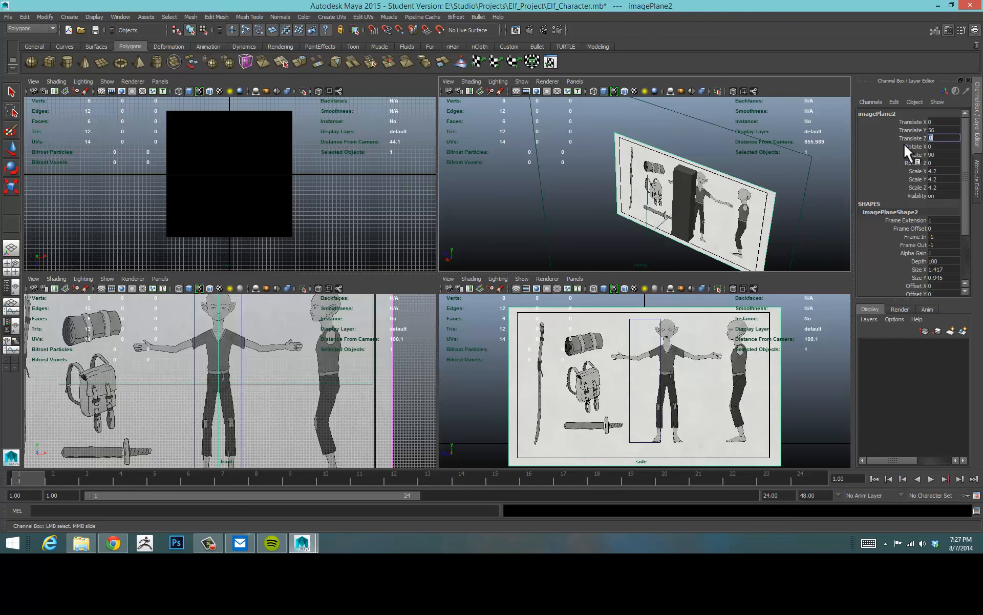
click(907, 129)
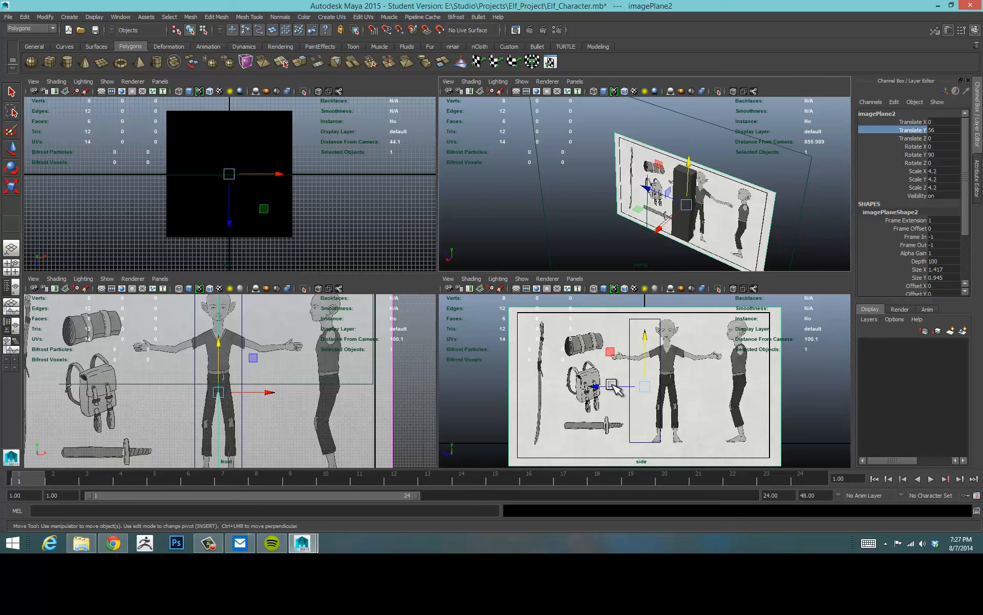
drag(613, 384, 552, 388)
key(ctrl+z)
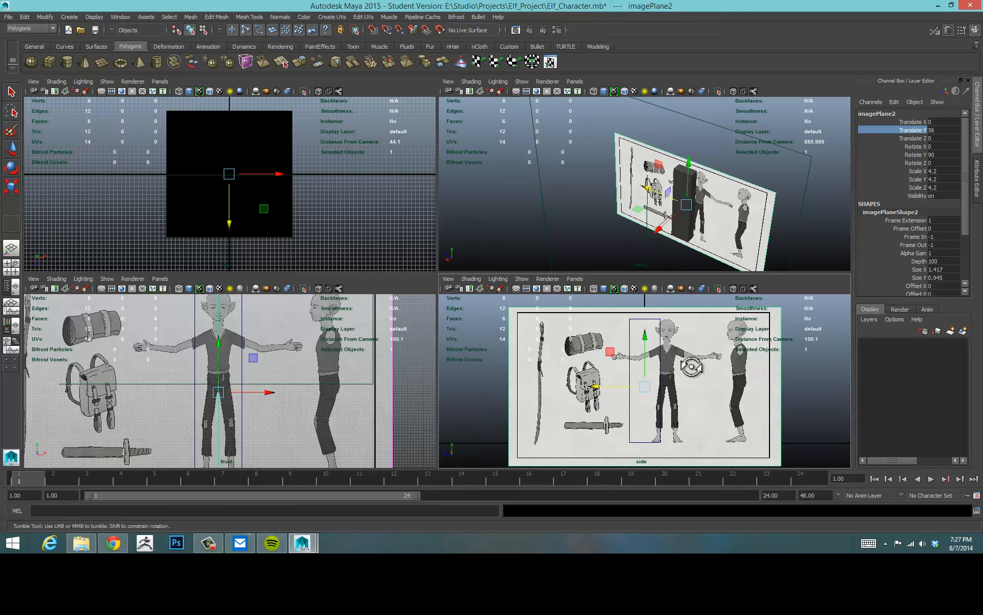
Reselect the side image plane and set its Translate Y to 0.
alt+drag(691, 367, 547, 350)
click(493, 328)
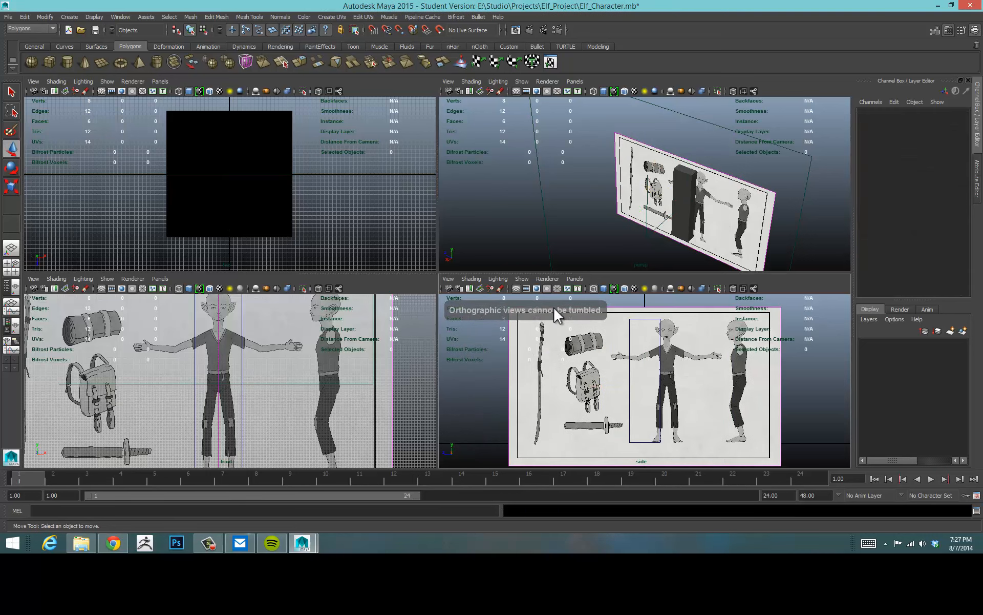
click(620, 309)
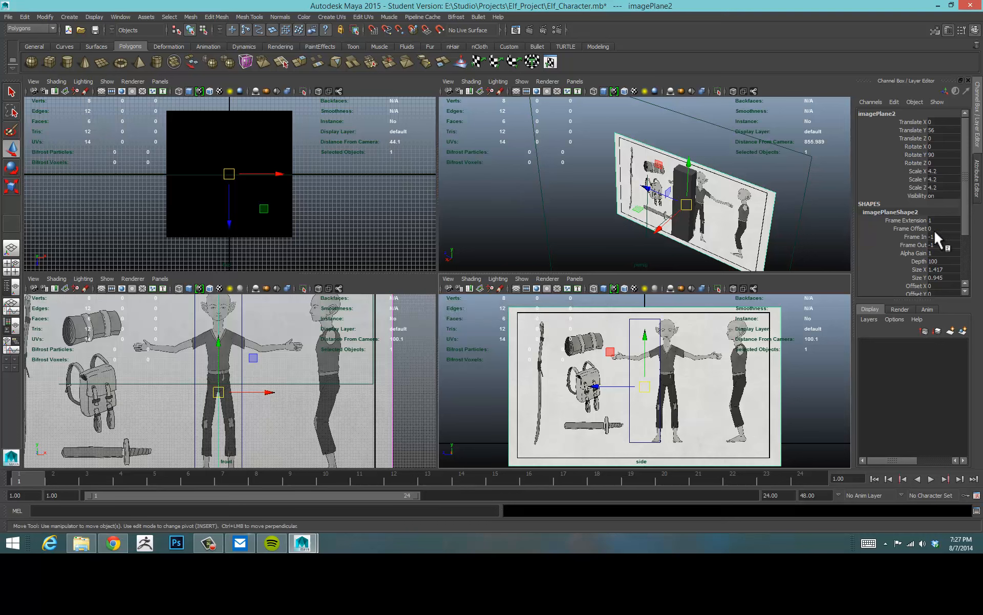
drag(966, 212, 965, 202)
key(Return)
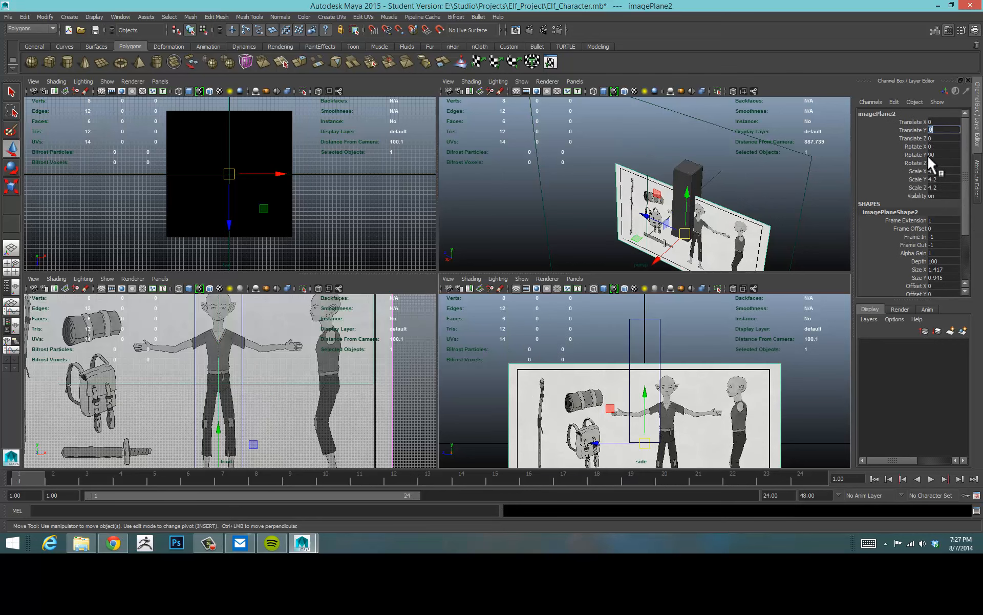
click(941, 155)
drag(968, 146, 975, 204)
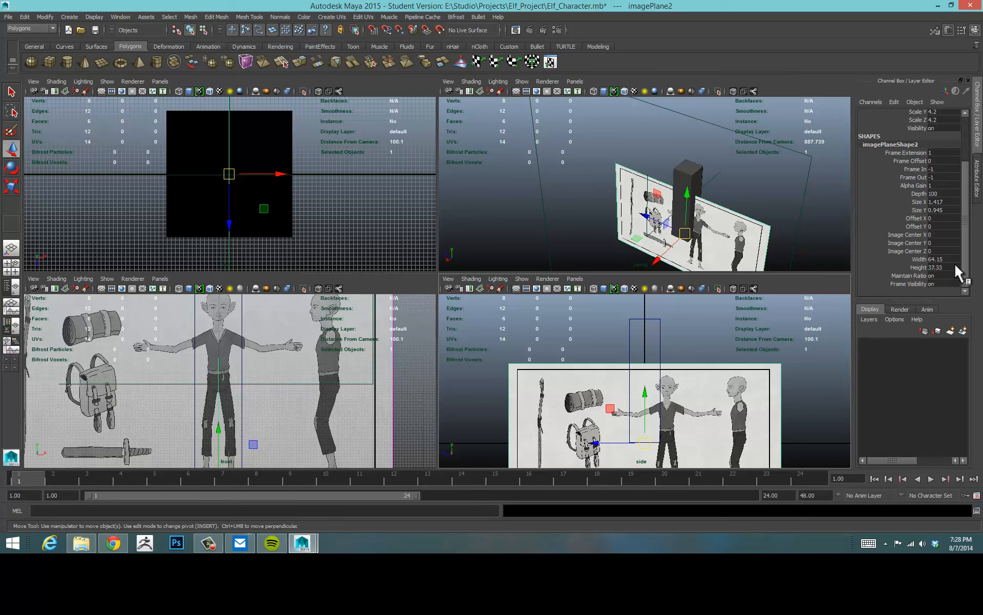
key(Return)
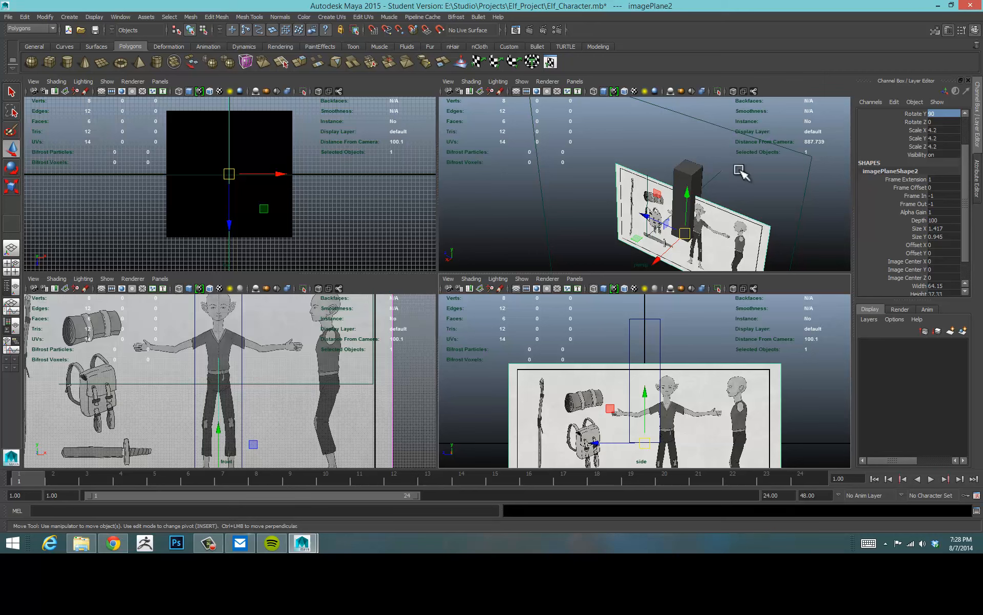
alt+drag(739, 170, 848, 172)
drag(966, 171, 967, 131)
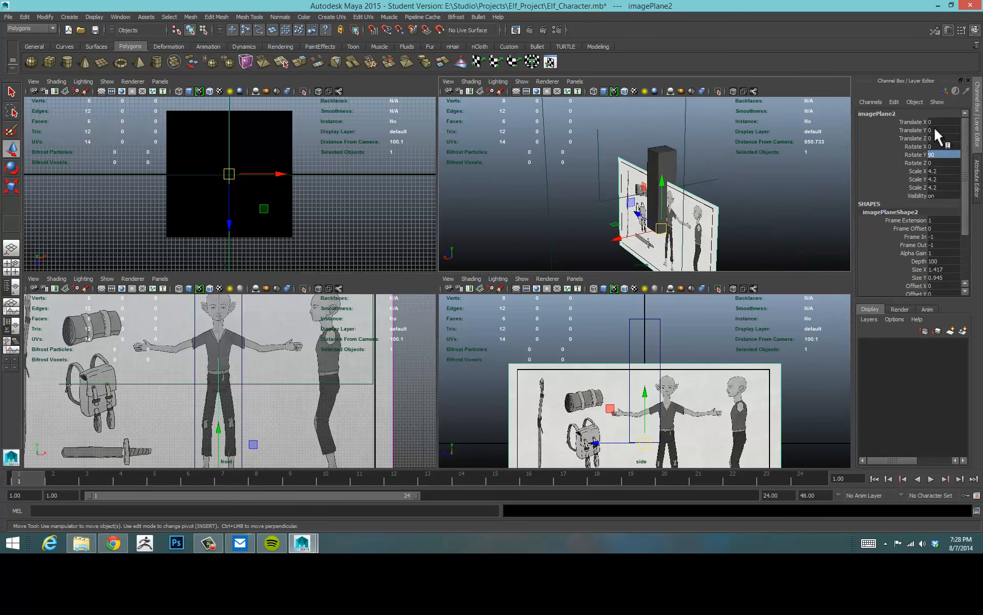
Reselect the side image plane and set its Translate Y back to 56.
click(376, 361)
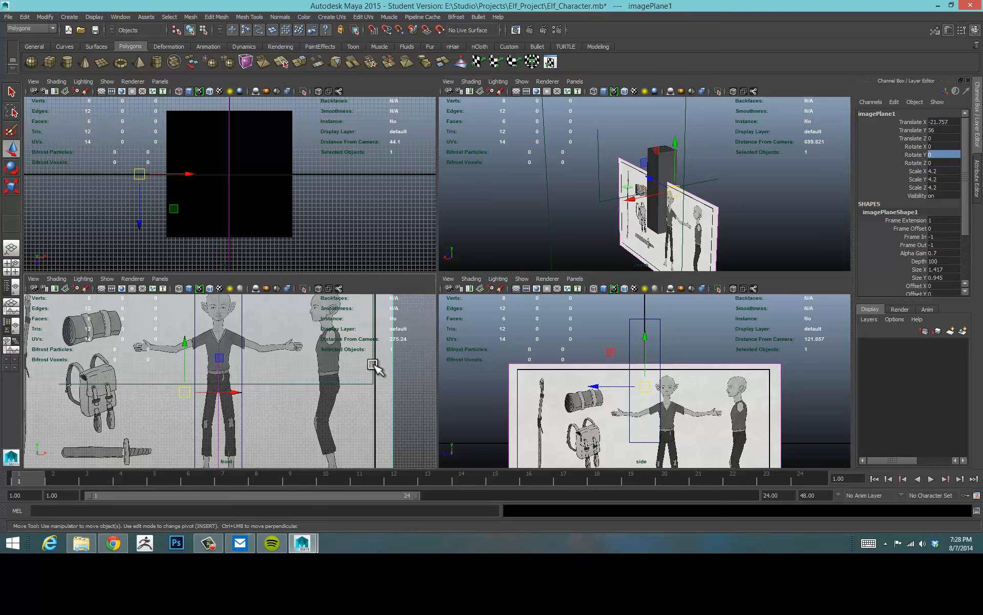
click(781, 368)
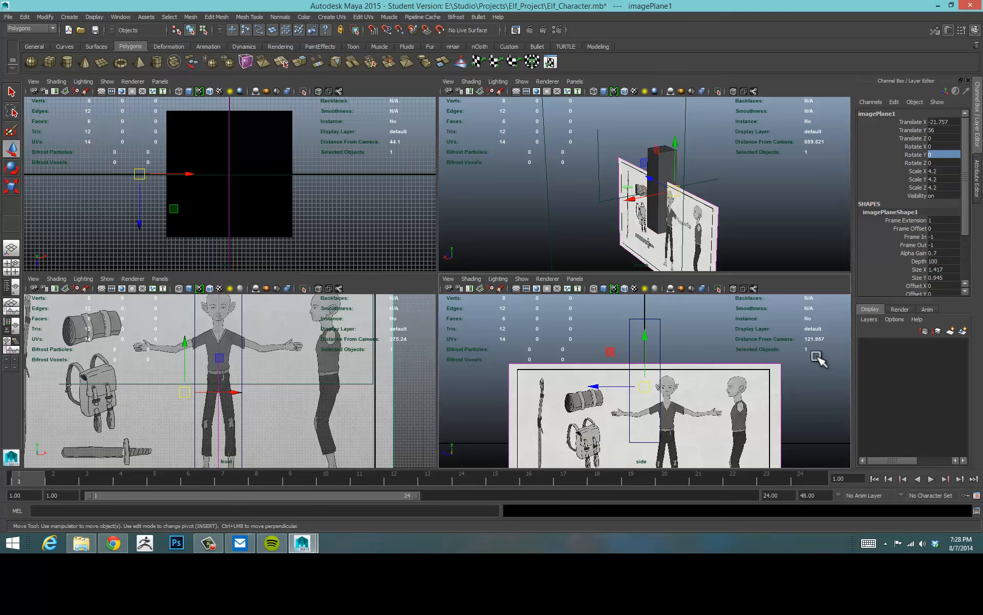
double_click(947, 130)
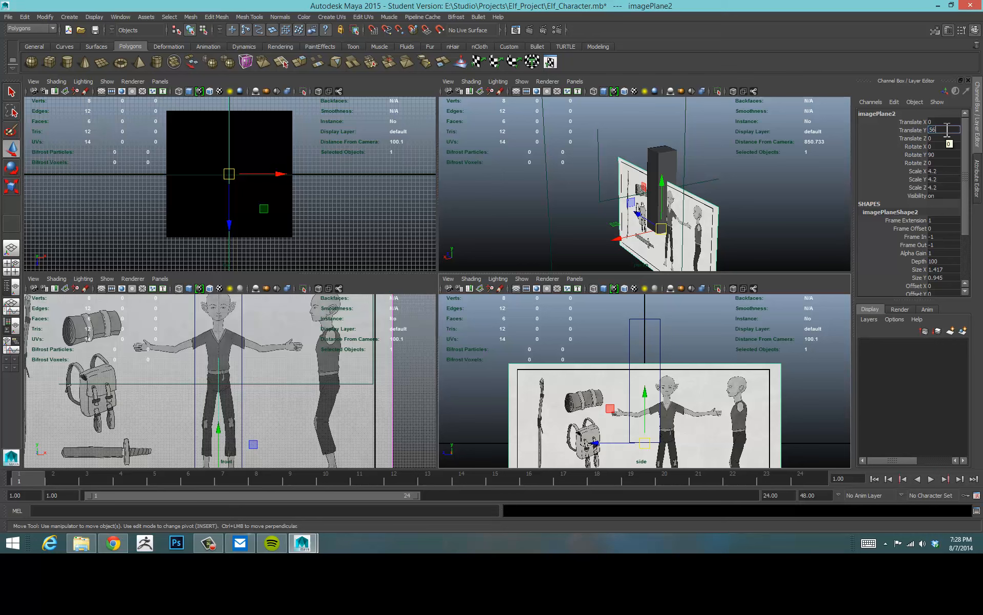
text(56)
key(Return)
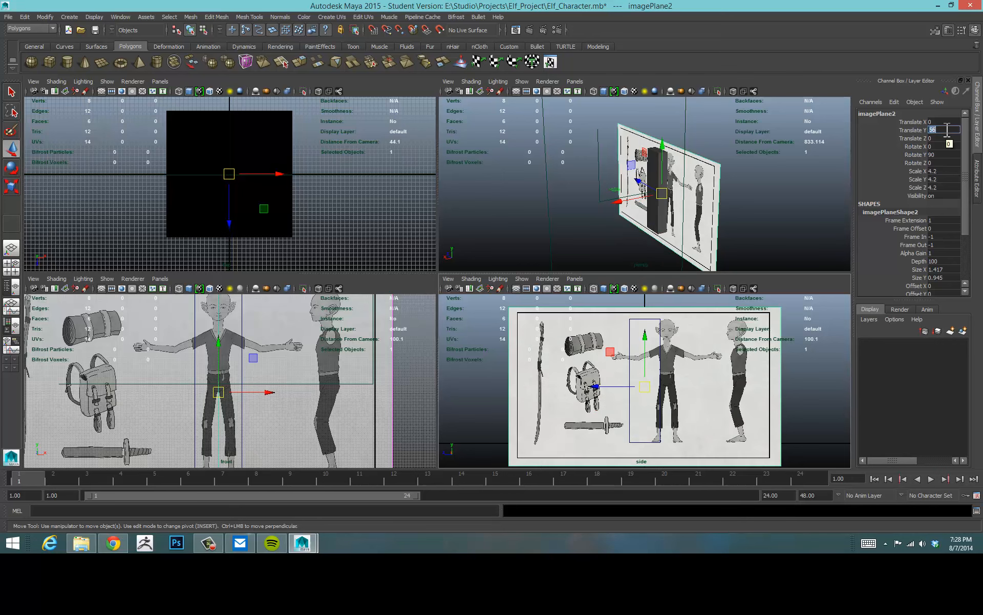
click(805, 352)
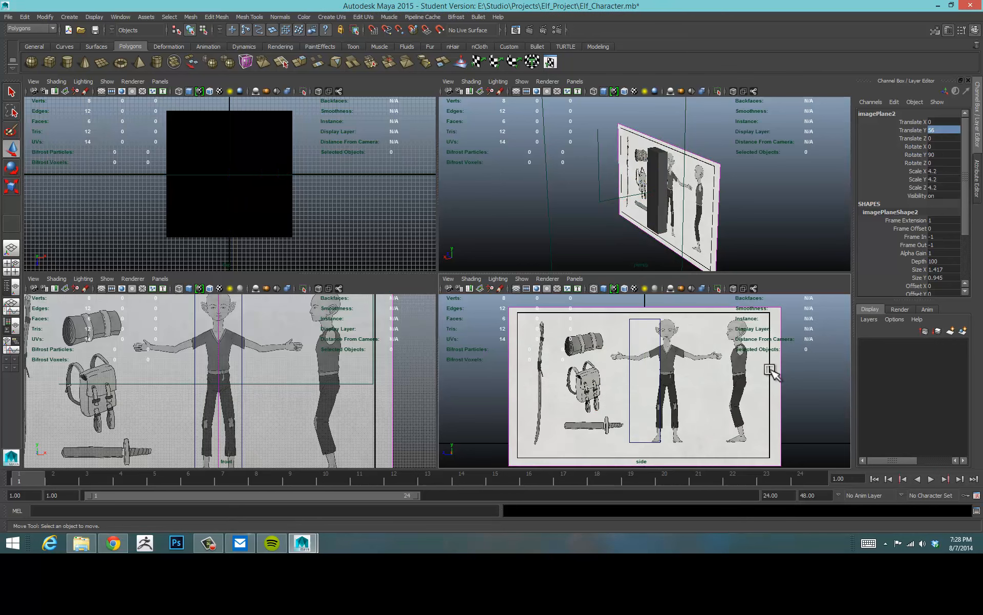
drag(770, 371, 801, 372)
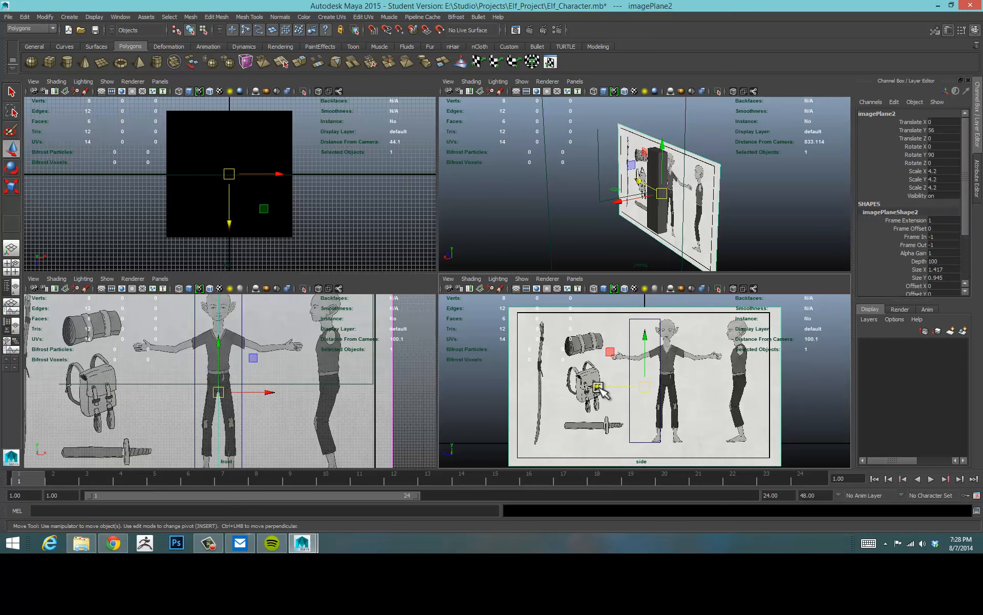
Move the side image plane back along Z to about 93 units.
drag(601, 387, 507, 389)
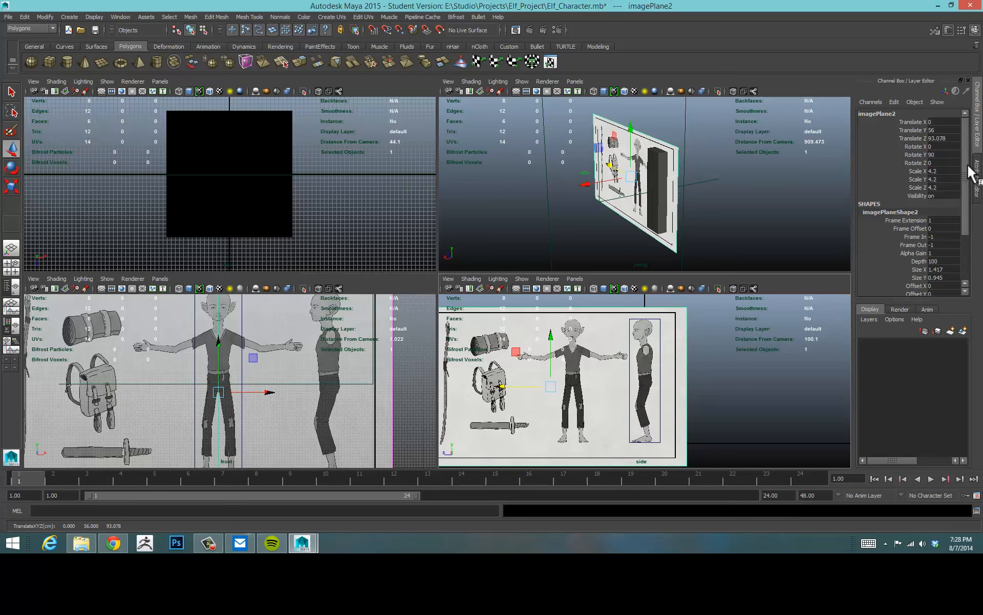
Try changing the side image plane's Image Center X and undo the change.
drag(968, 164, 965, 224)
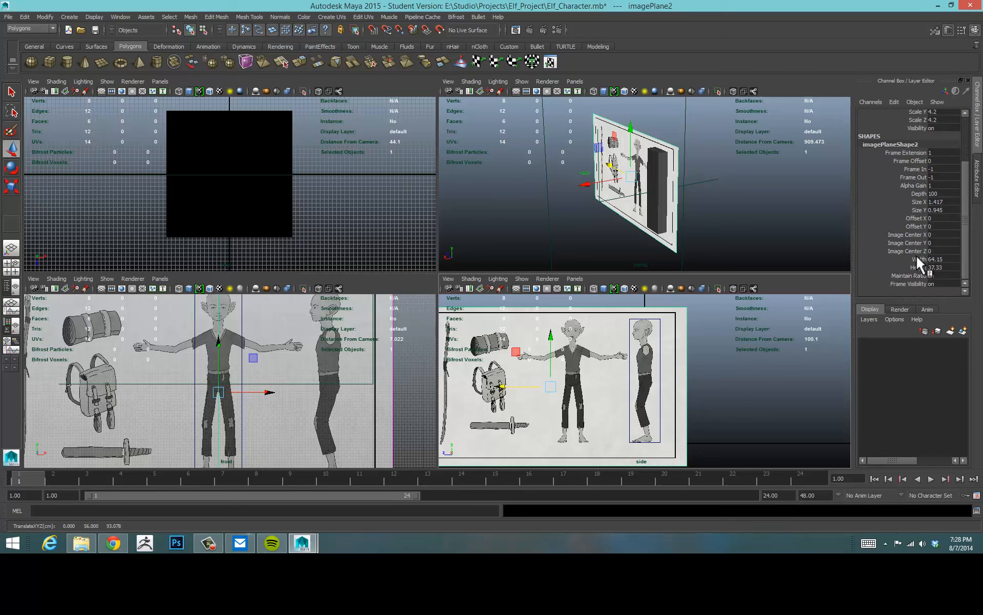
click(898, 235)
middle_drag(784, 246, 735, 244)
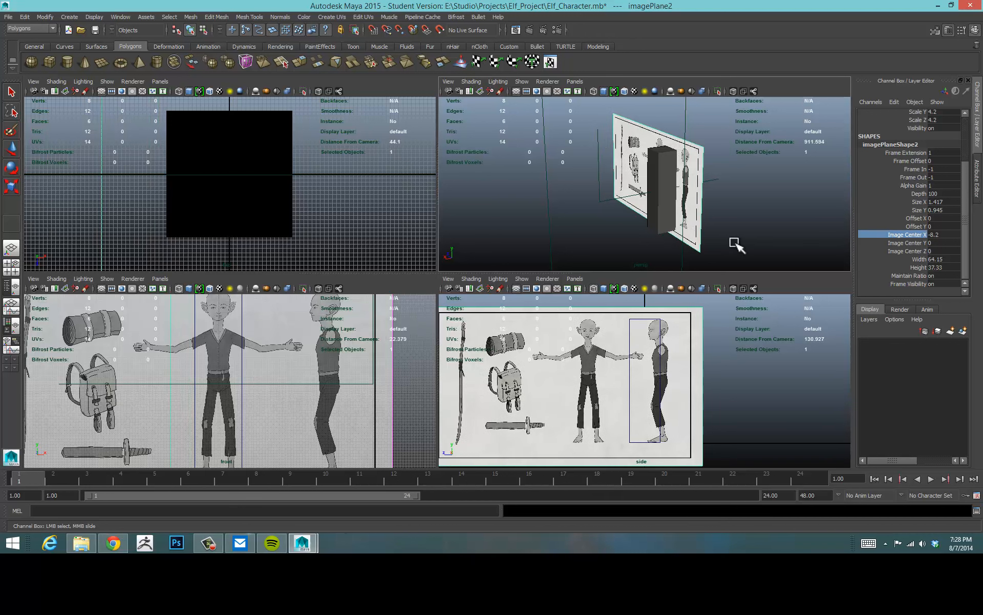
key(ctrl+z)
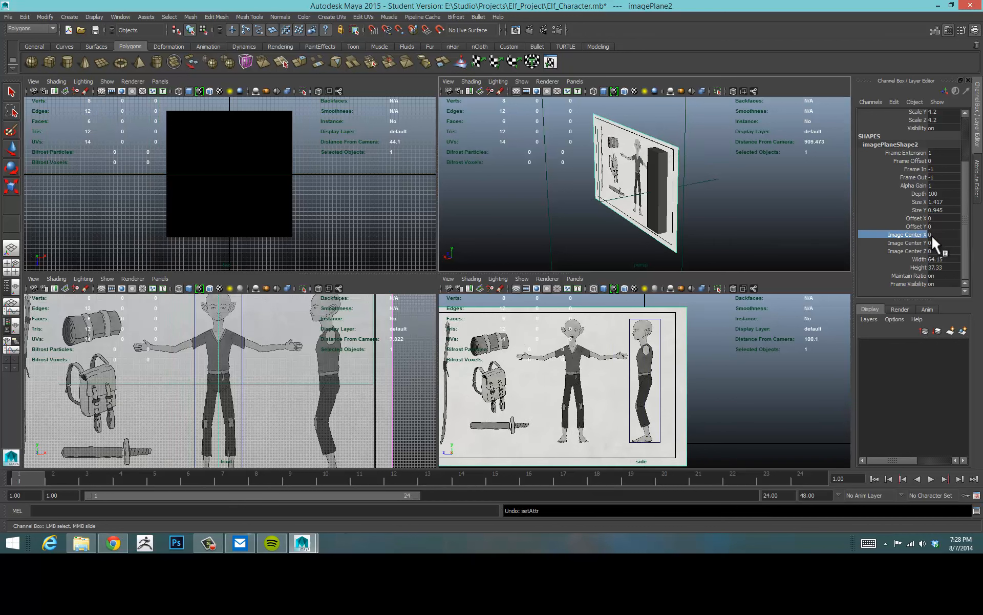
Shift the side image plane's Translate X to about -236 so it sits clear of the model.
scroll(960, 224, up, 3)
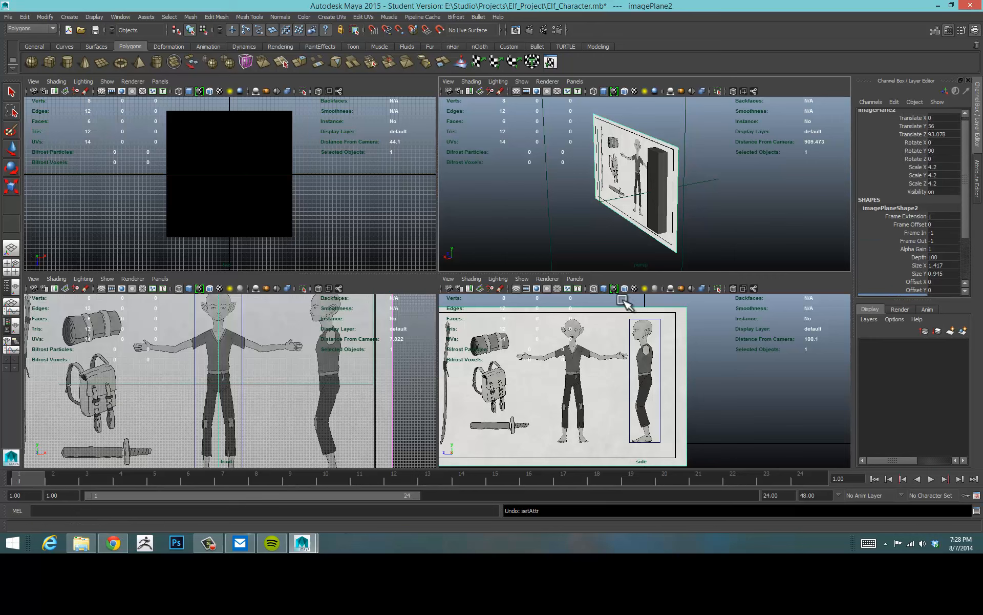
click(590, 303)
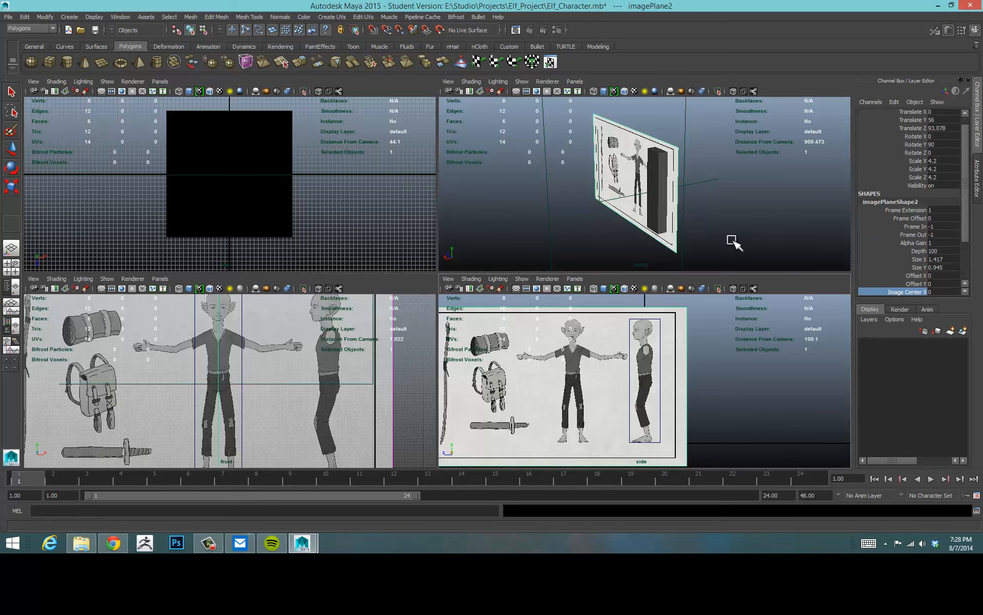
scroll(959, 136, up, 1)
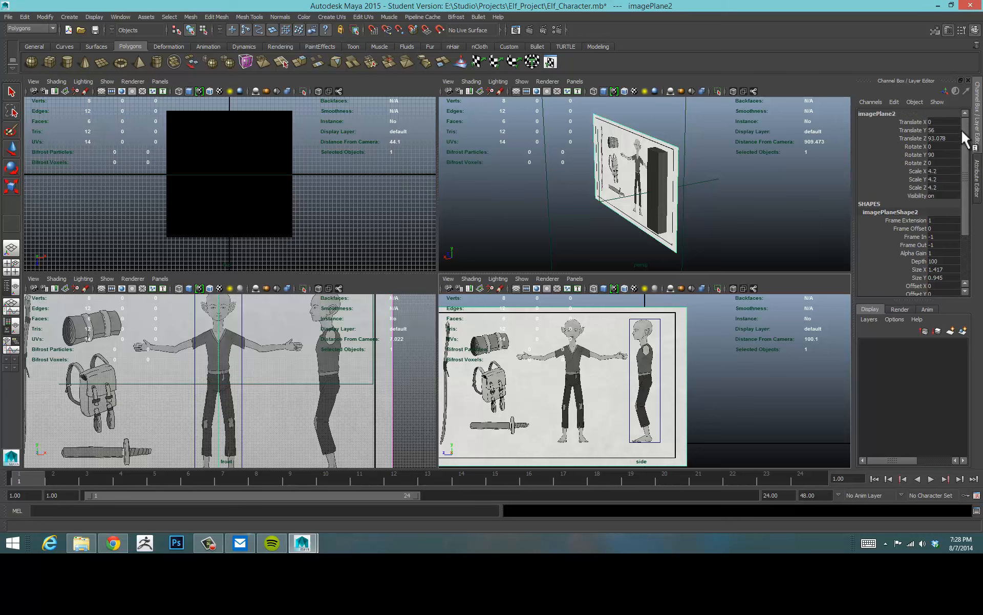
click(904, 121)
middle_drag(733, 183, 859, 154)
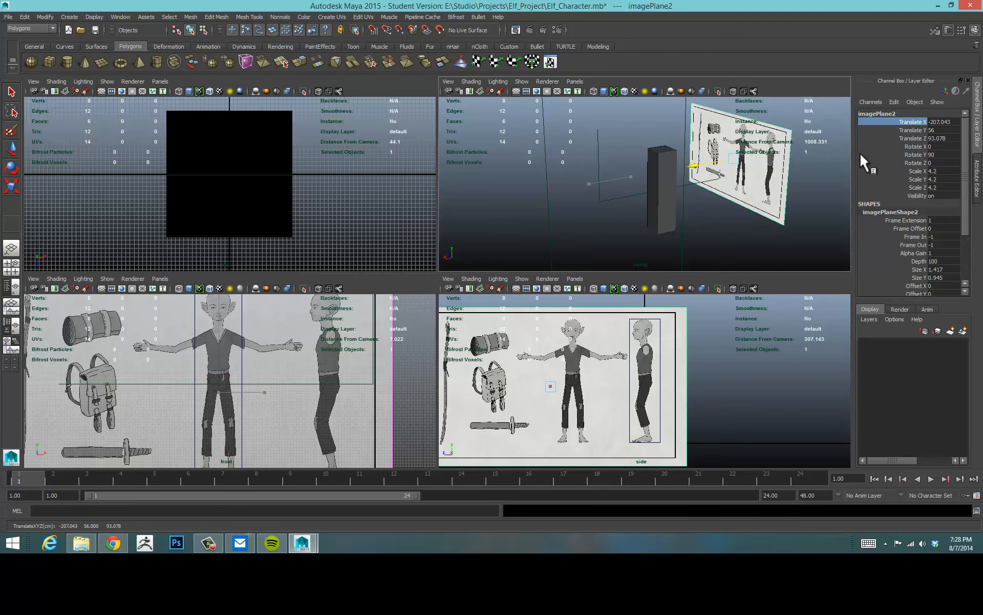
middle_drag(744, 187, 772, 185)
alt+drag(709, 221, 741, 219)
alt+drag(780, 177, 775, 165)
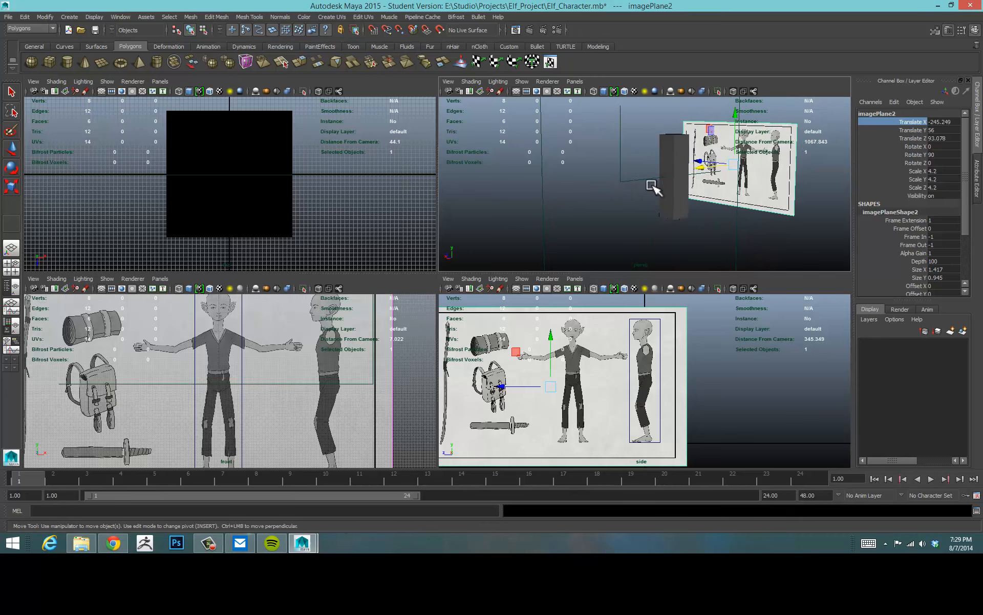
alt+drag(654, 186, 688, 163)
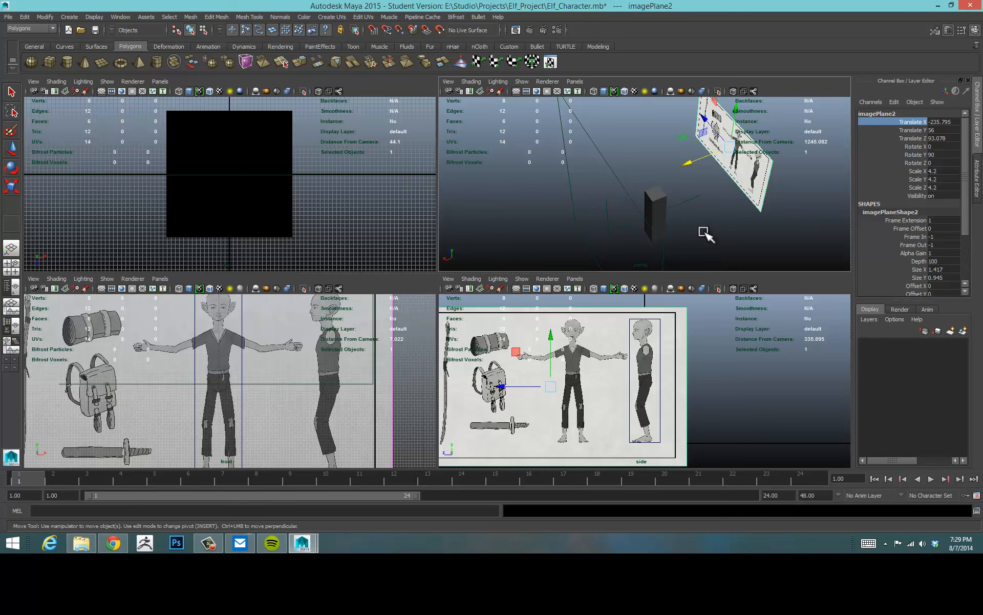
Set the side image plane's Alpha Gain to 0.7.
alt+drag(705, 233, 712, 206)
drag(961, 183, 965, 226)
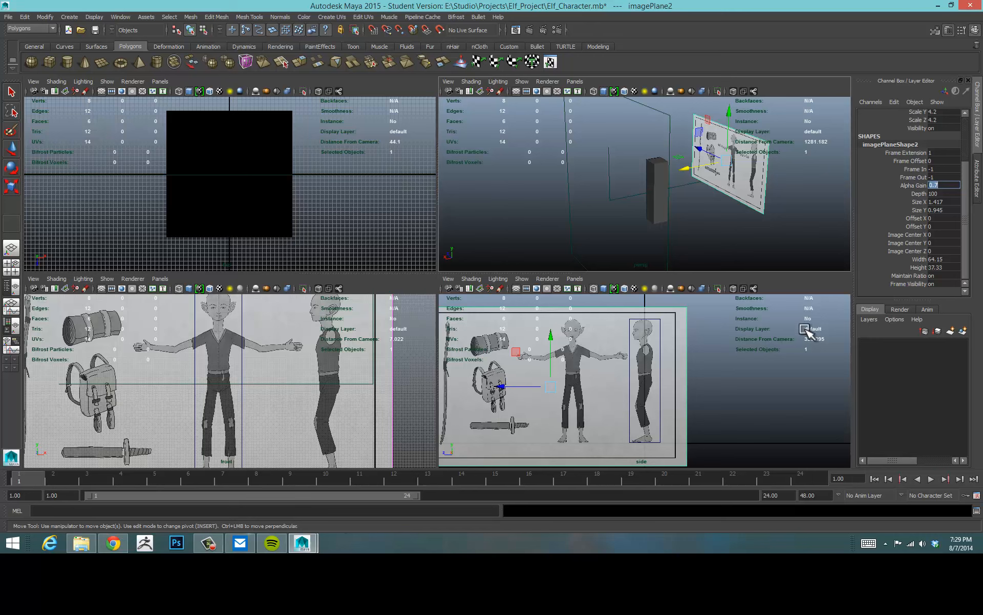
drag(963, 184, 977, 145)
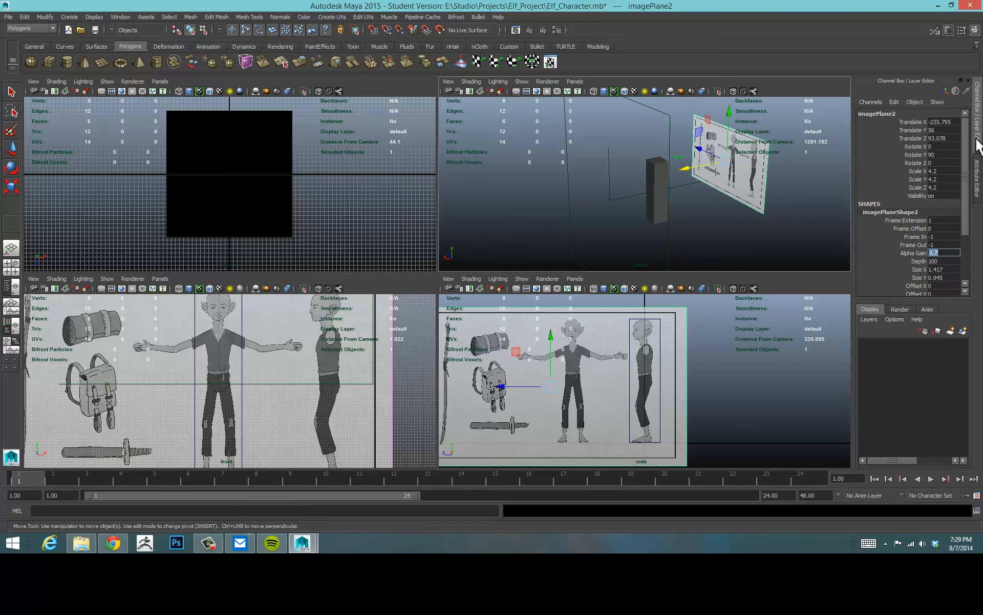
Set the side image plane to display only when looking through its camera.
click(978, 172)
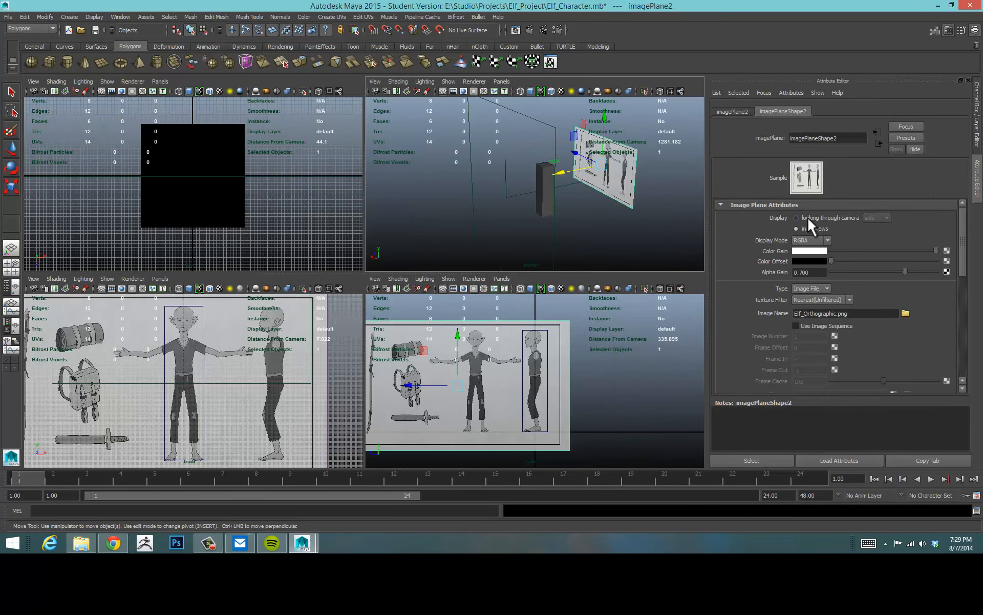
click(803, 215)
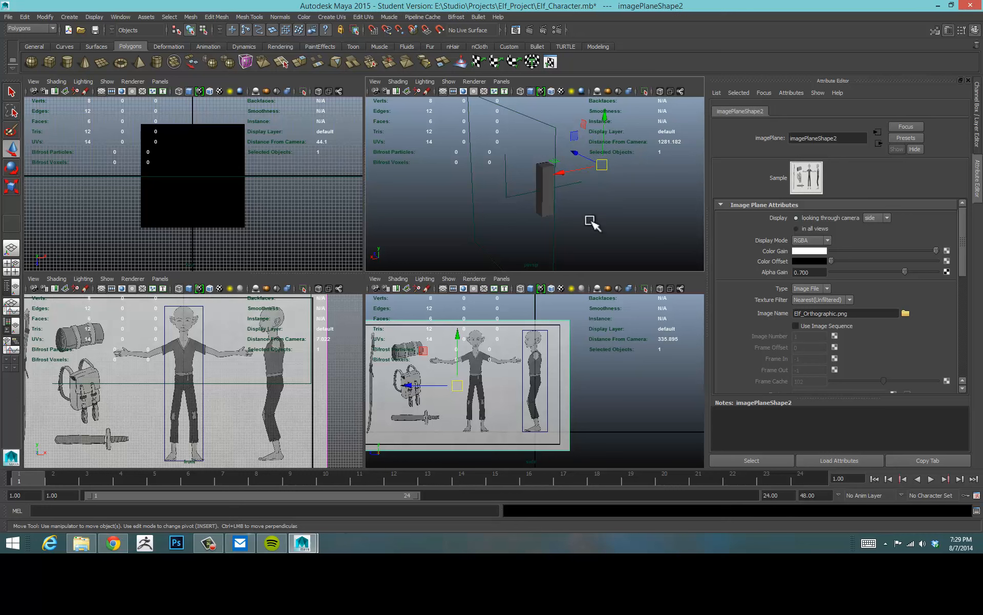
alt+right_drag(578, 358, 668, 360)
alt+middle_drag(643, 361, 617, 378)
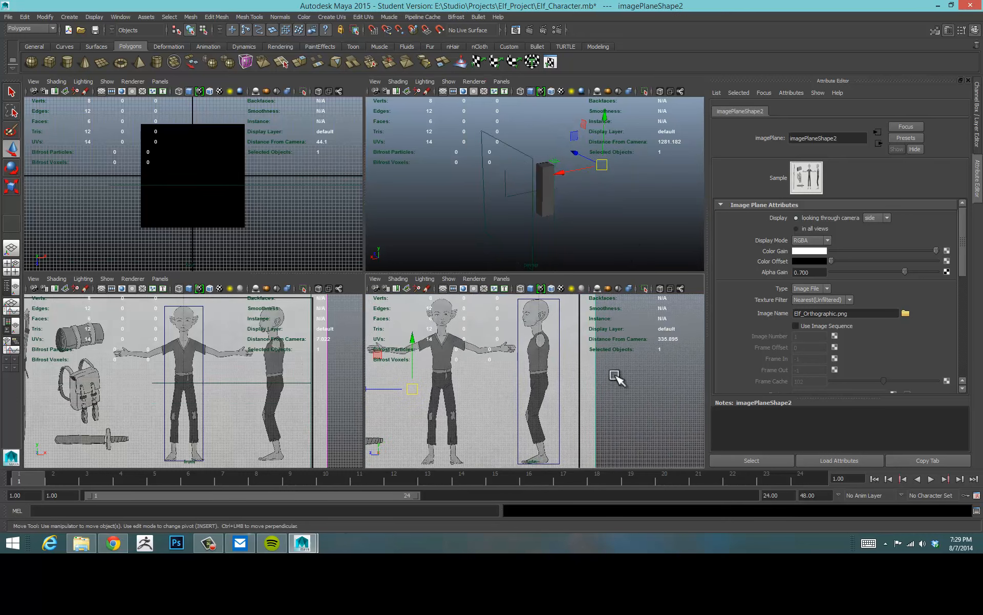
Select the side camera in the perspective view and hide it.
click(460, 225)
drag(522, 132, 490, 174)
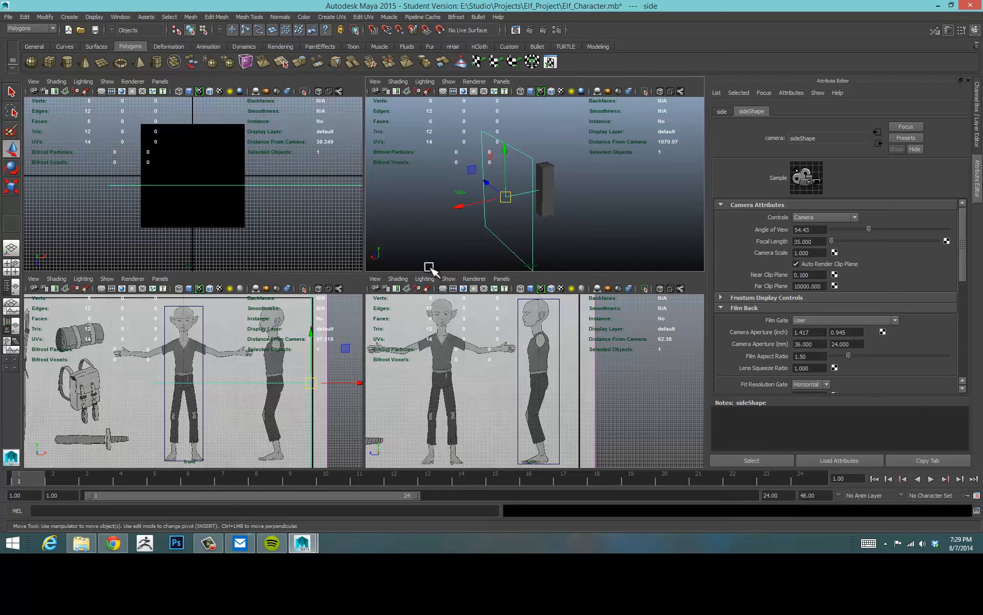
key(ctrl+h)
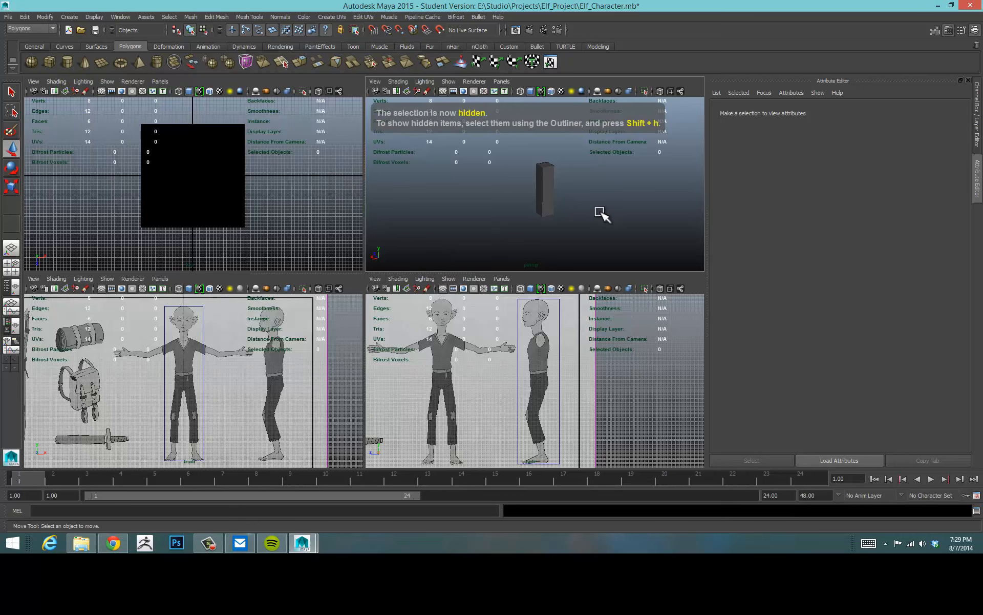
Delete the scaled cube in the maximized perspective view.
drag(623, 372, 589, 405)
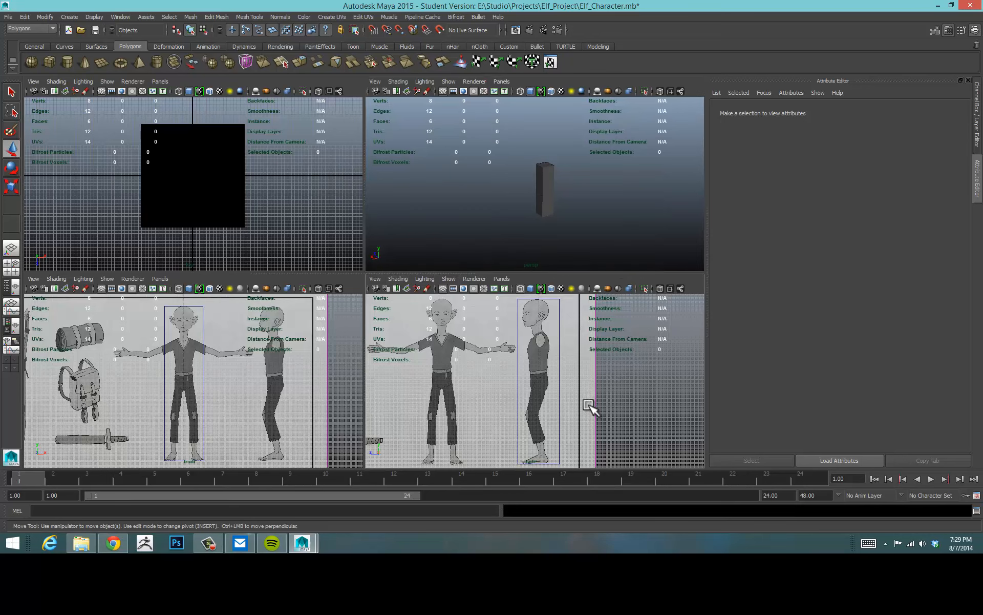
click(618, 220)
key(space)
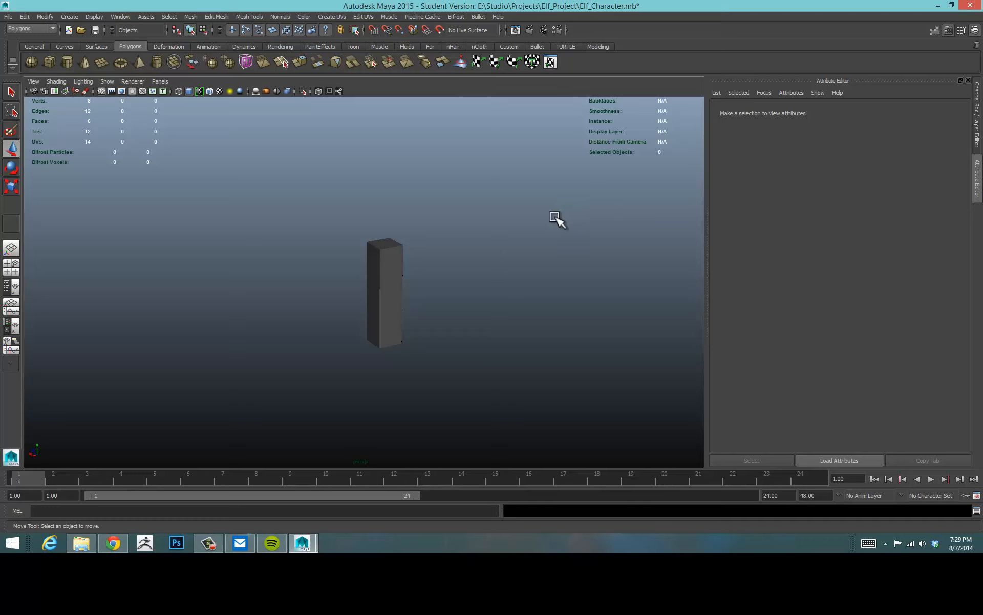
scroll(652, 221, up, 5)
alt+middle_drag(573, 268, 561, 237)
scroll(513, 250, up, 1)
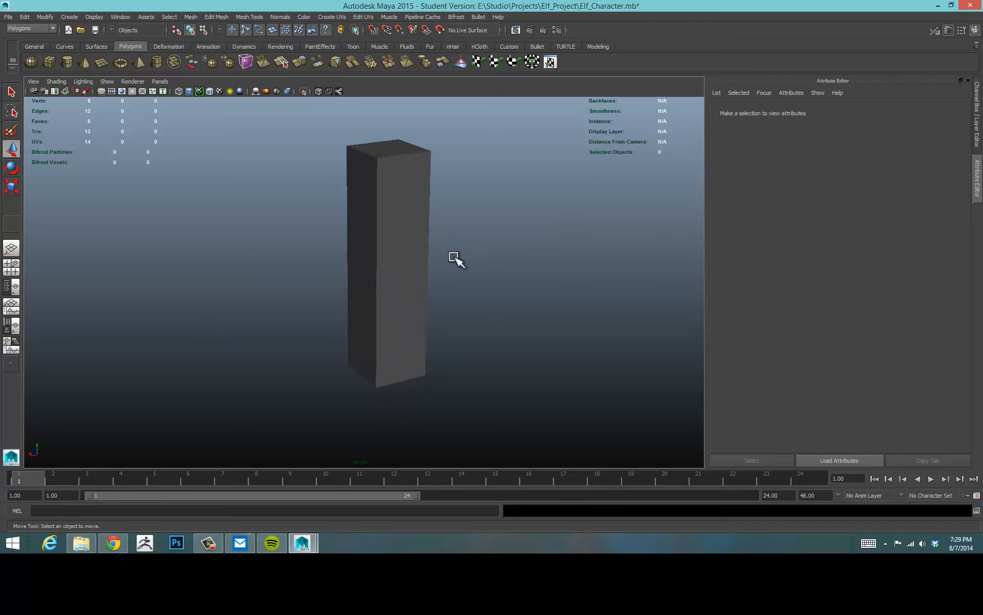
click(390, 248)
key(Delete)
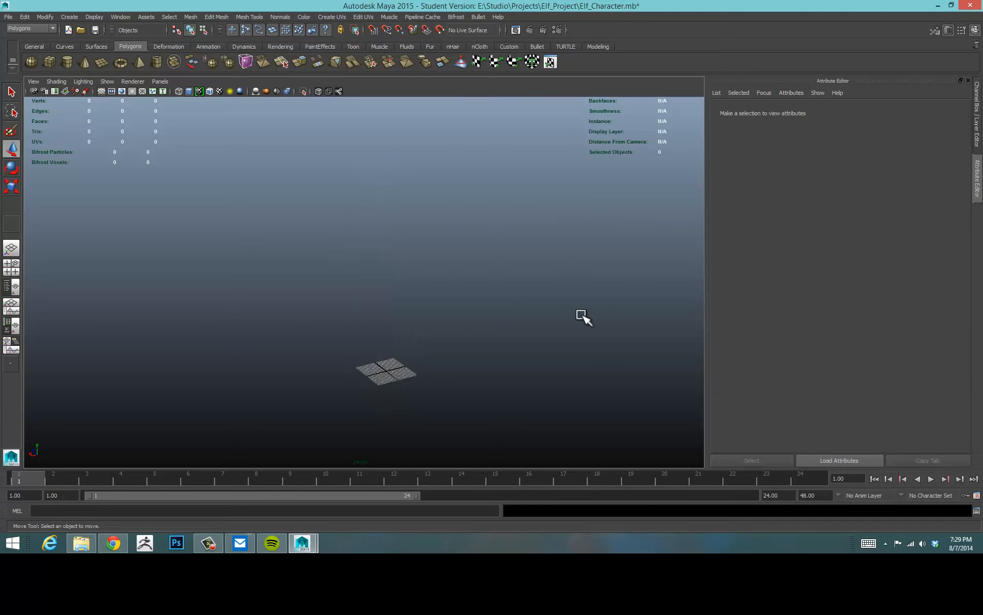
mouse_move(459, 310)
alt+mouse_down()
mouse_move(453, 286)
mouse_move(450, 305)
mouse_move(459, 305)
alt+mouse_up()
alt+middle_drag(459, 305, 466, 317)
alt+right_drag(467, 317, 509, 324)
alt+middle_drag(498, 326, 471, 303)
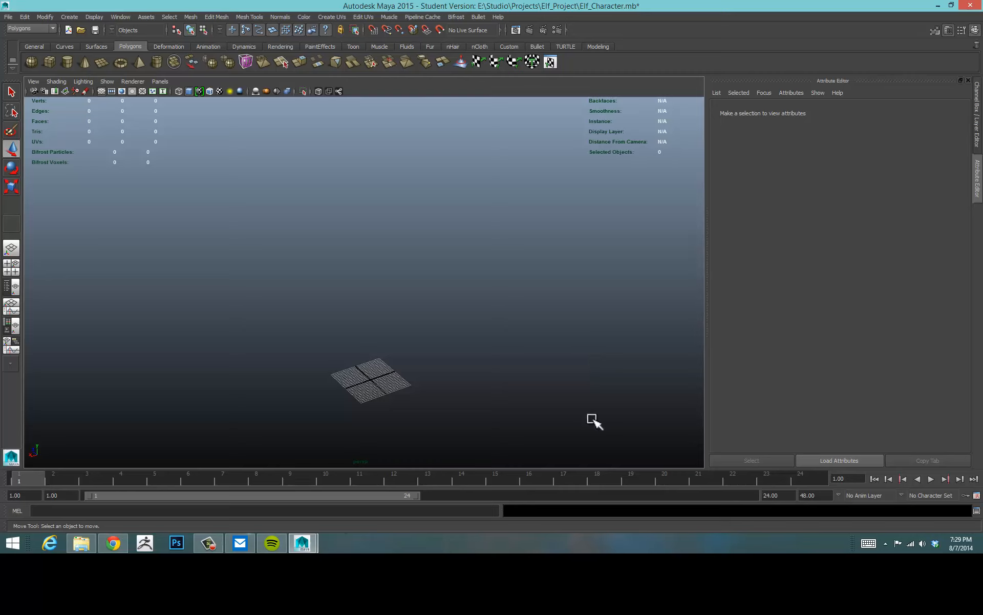
click(208, 543)
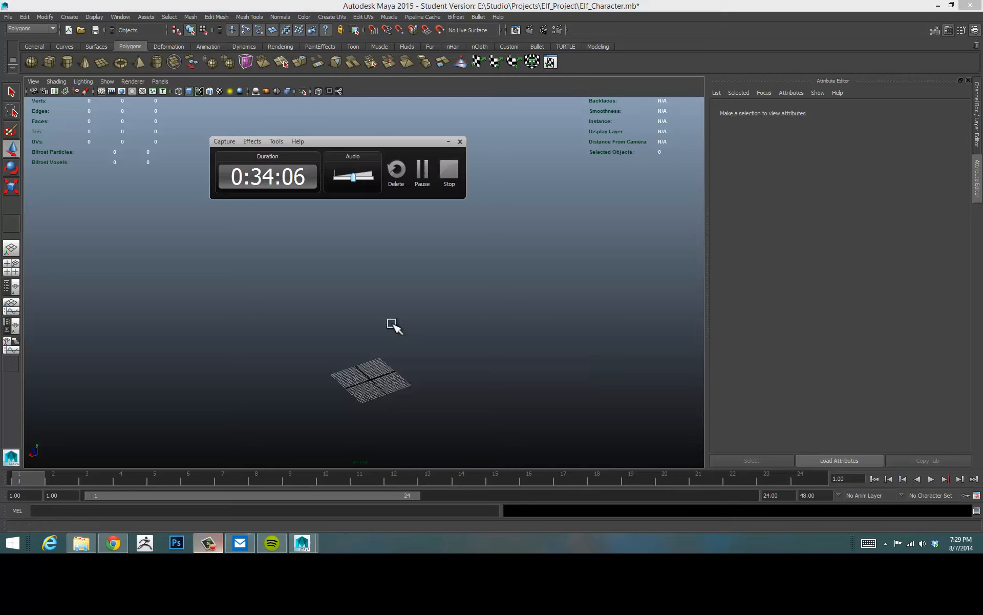